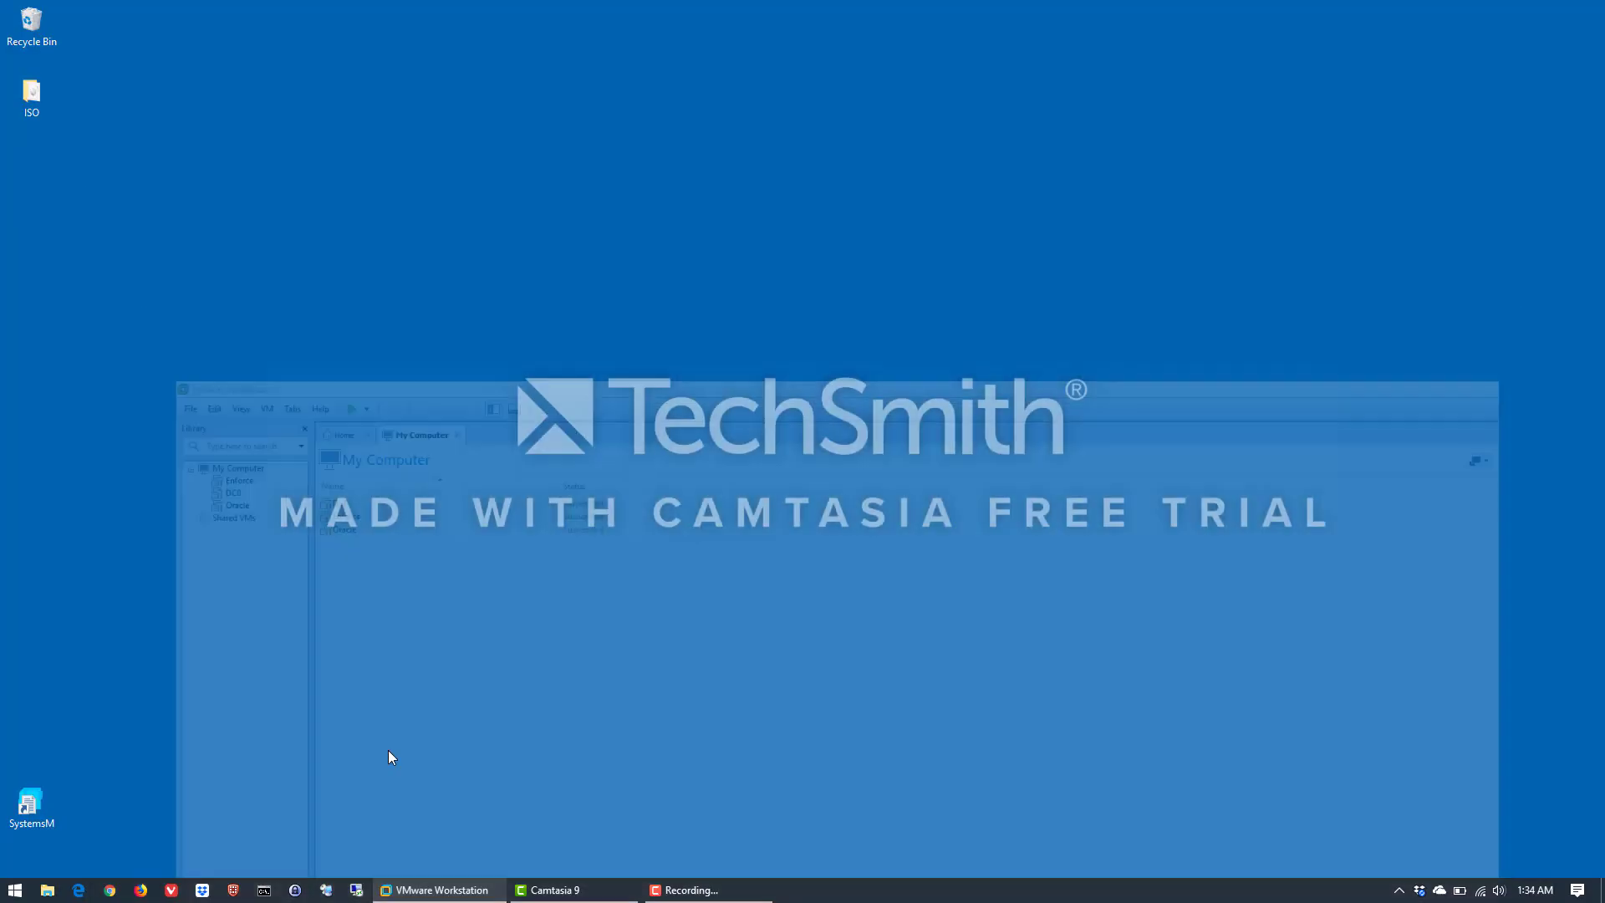
Open the ISO folder on the desktop and select the Windows Server 2012 R2 disc image to check it
double_click(25, 99)
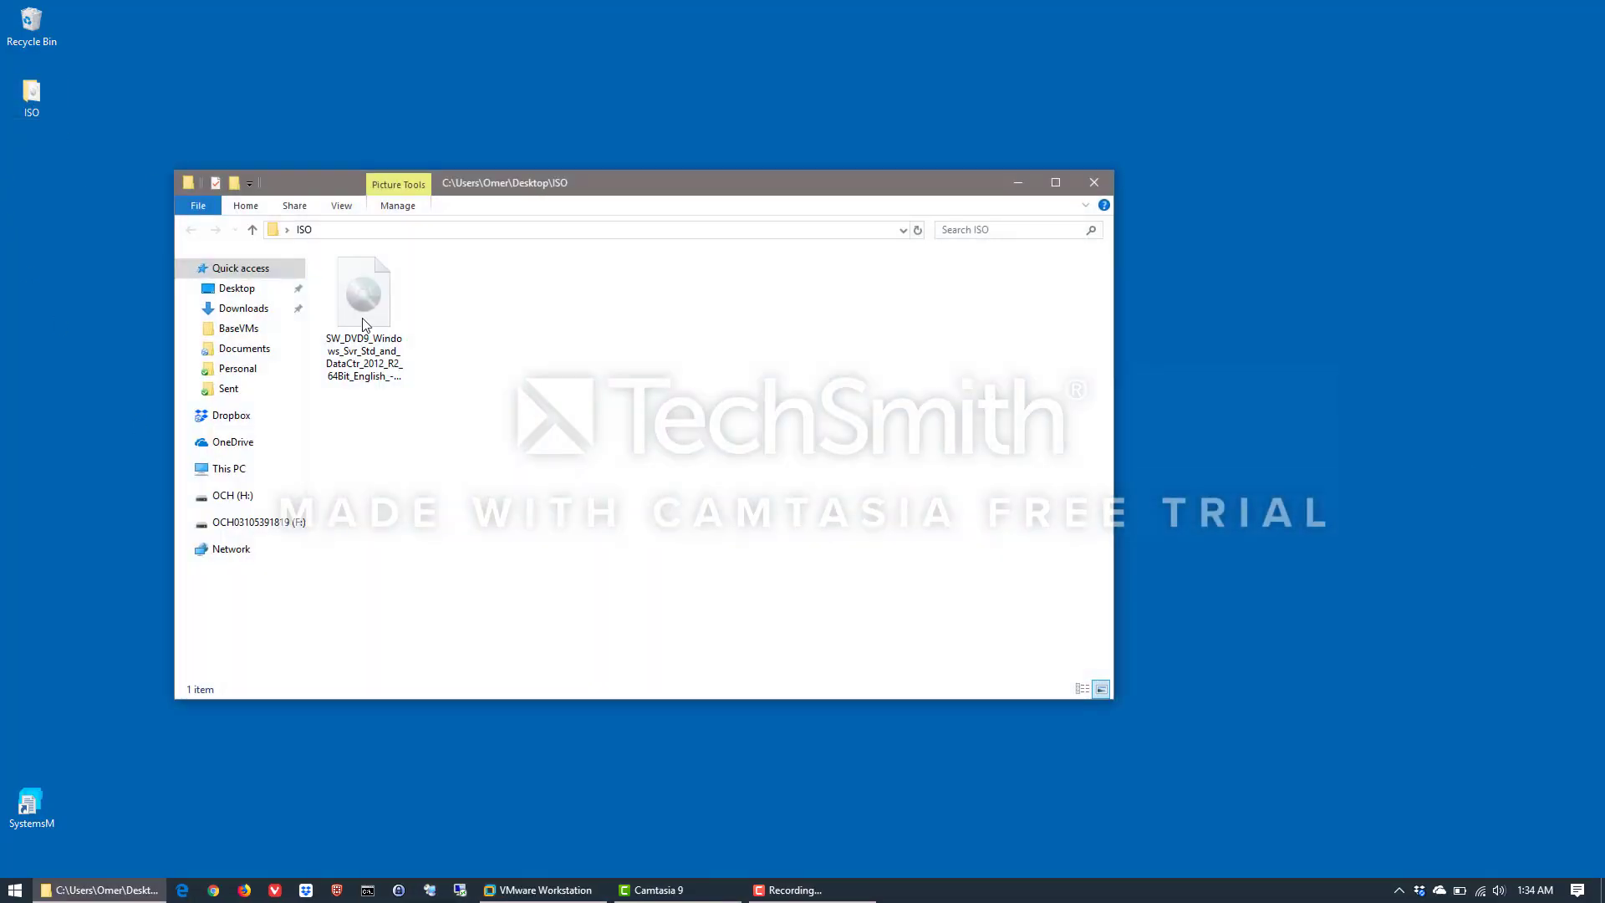
click(373, 378)
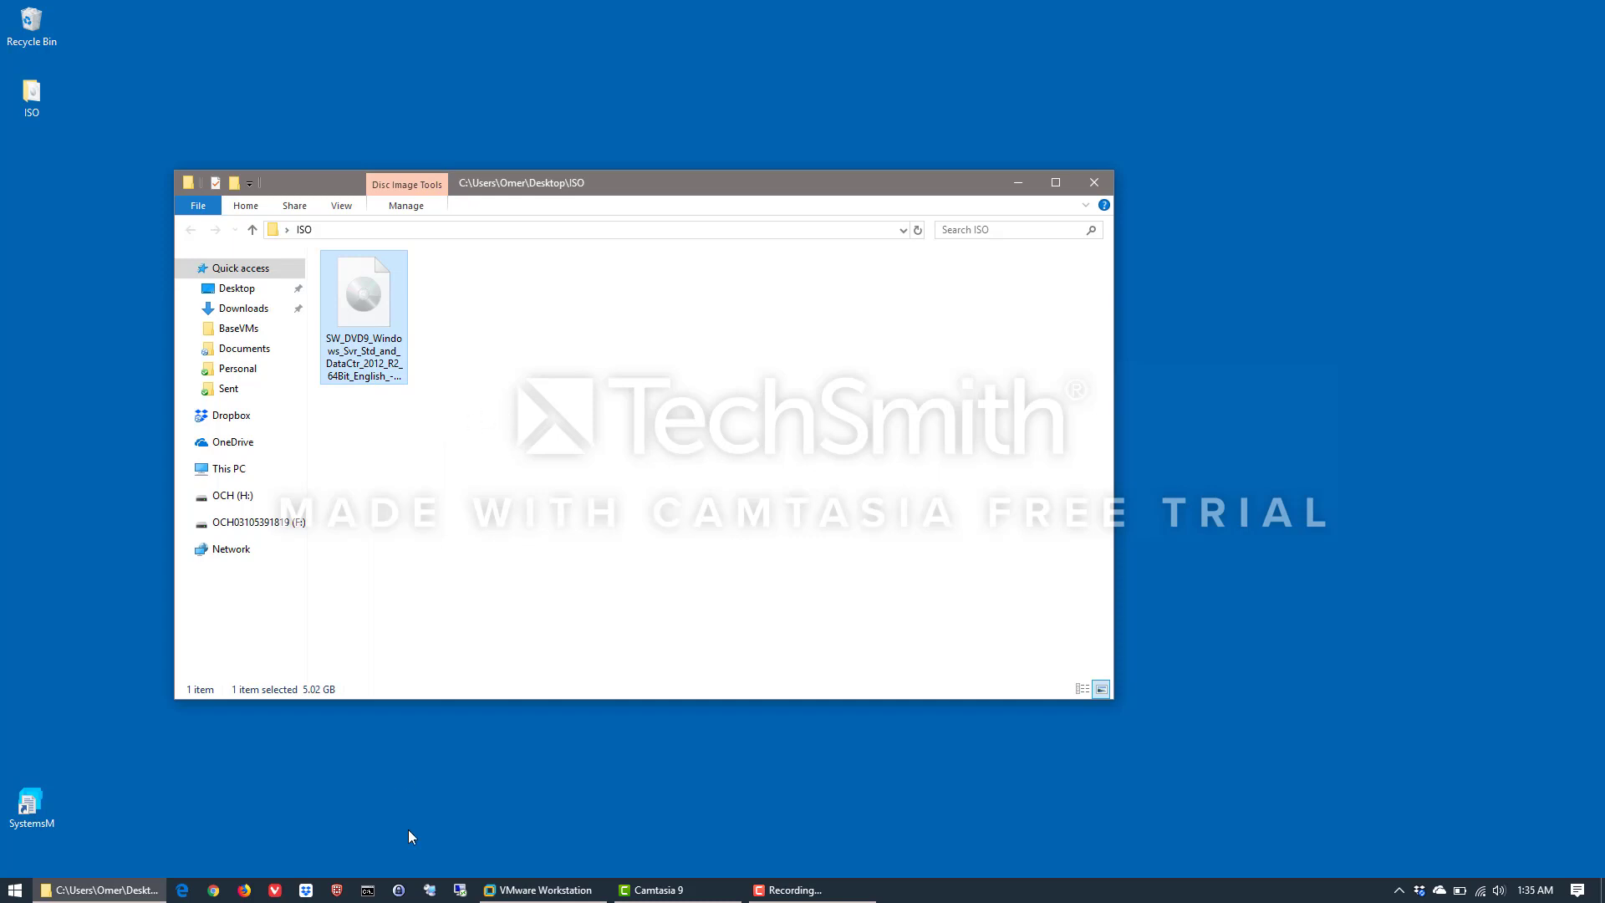
Switch to VMware Workstation and start creating a new virtual machine with the Custom (advanced) configuration
click(547, 892)
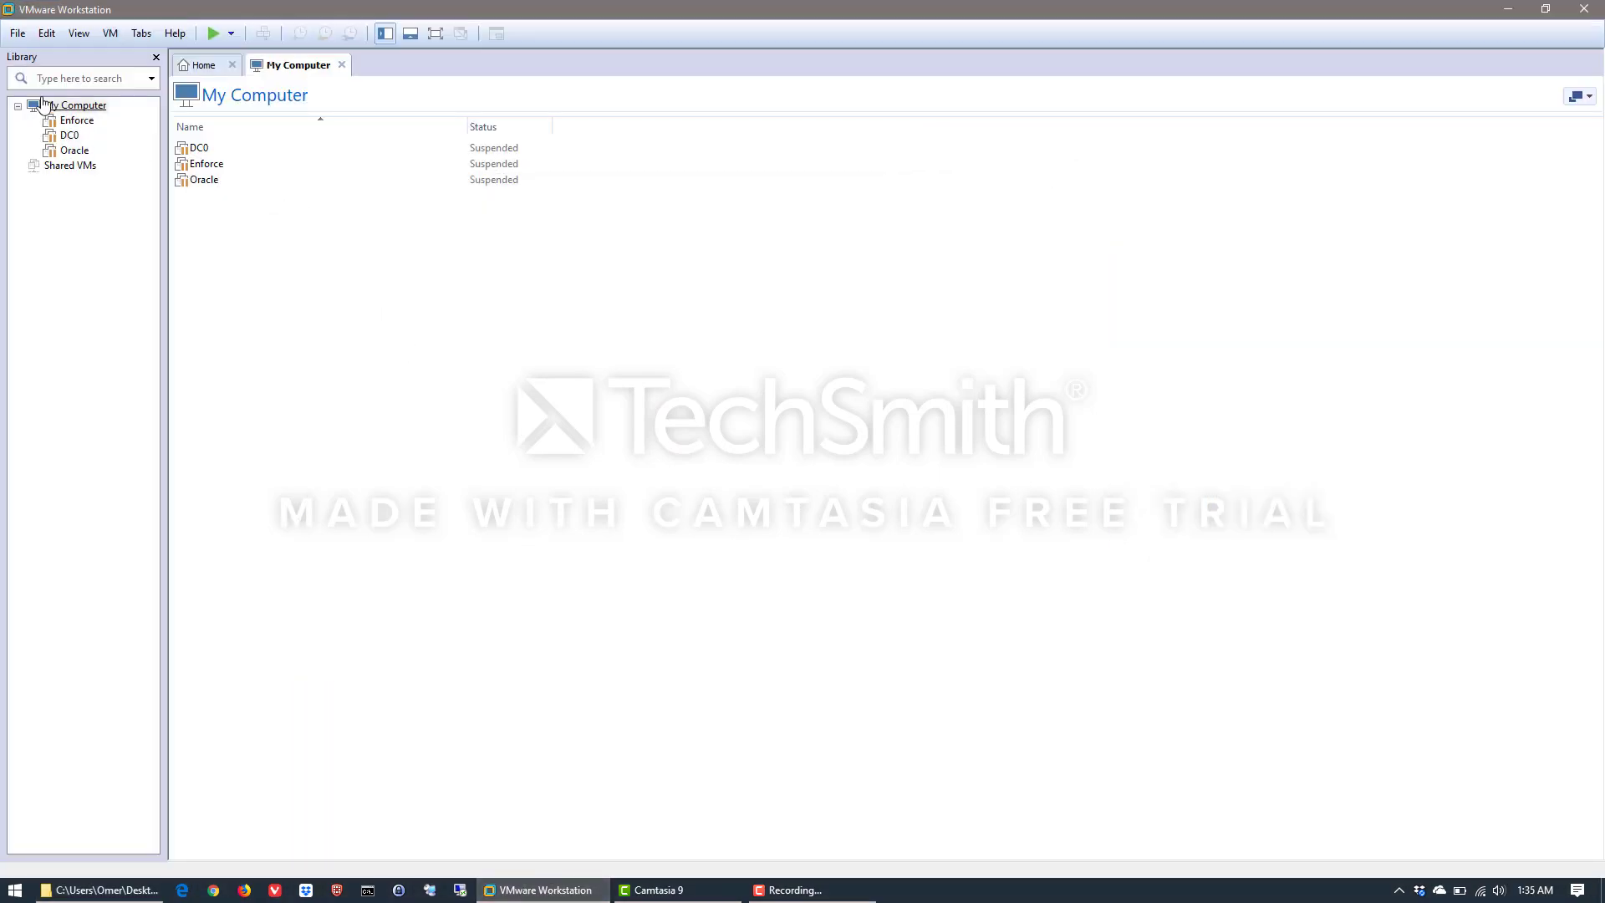
click(17, 34)
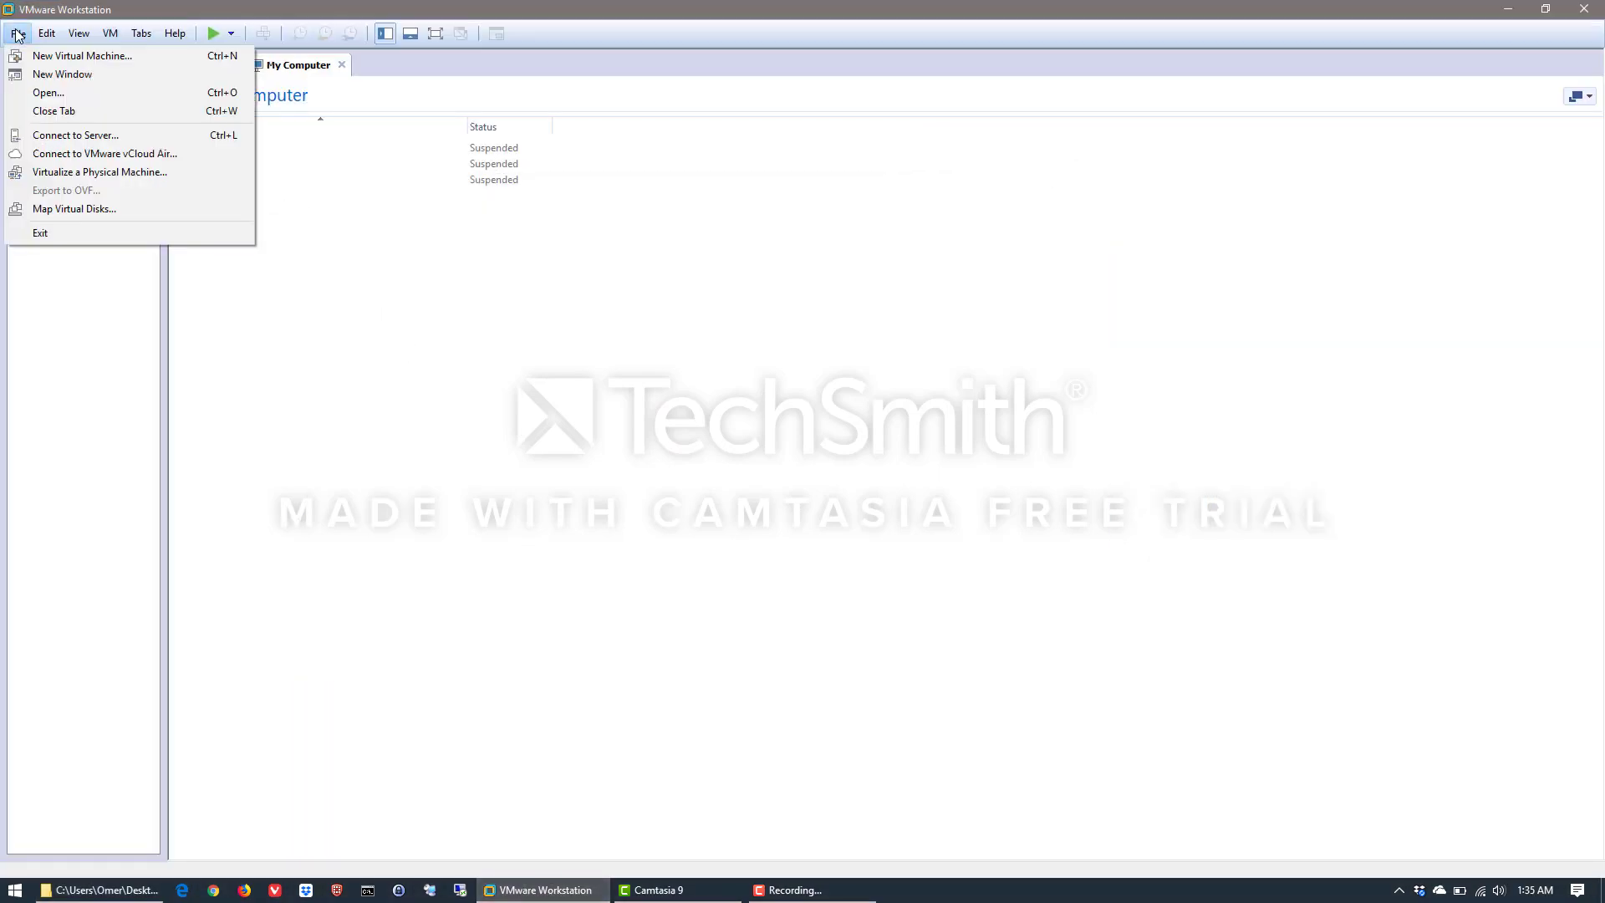
click(81, 58)
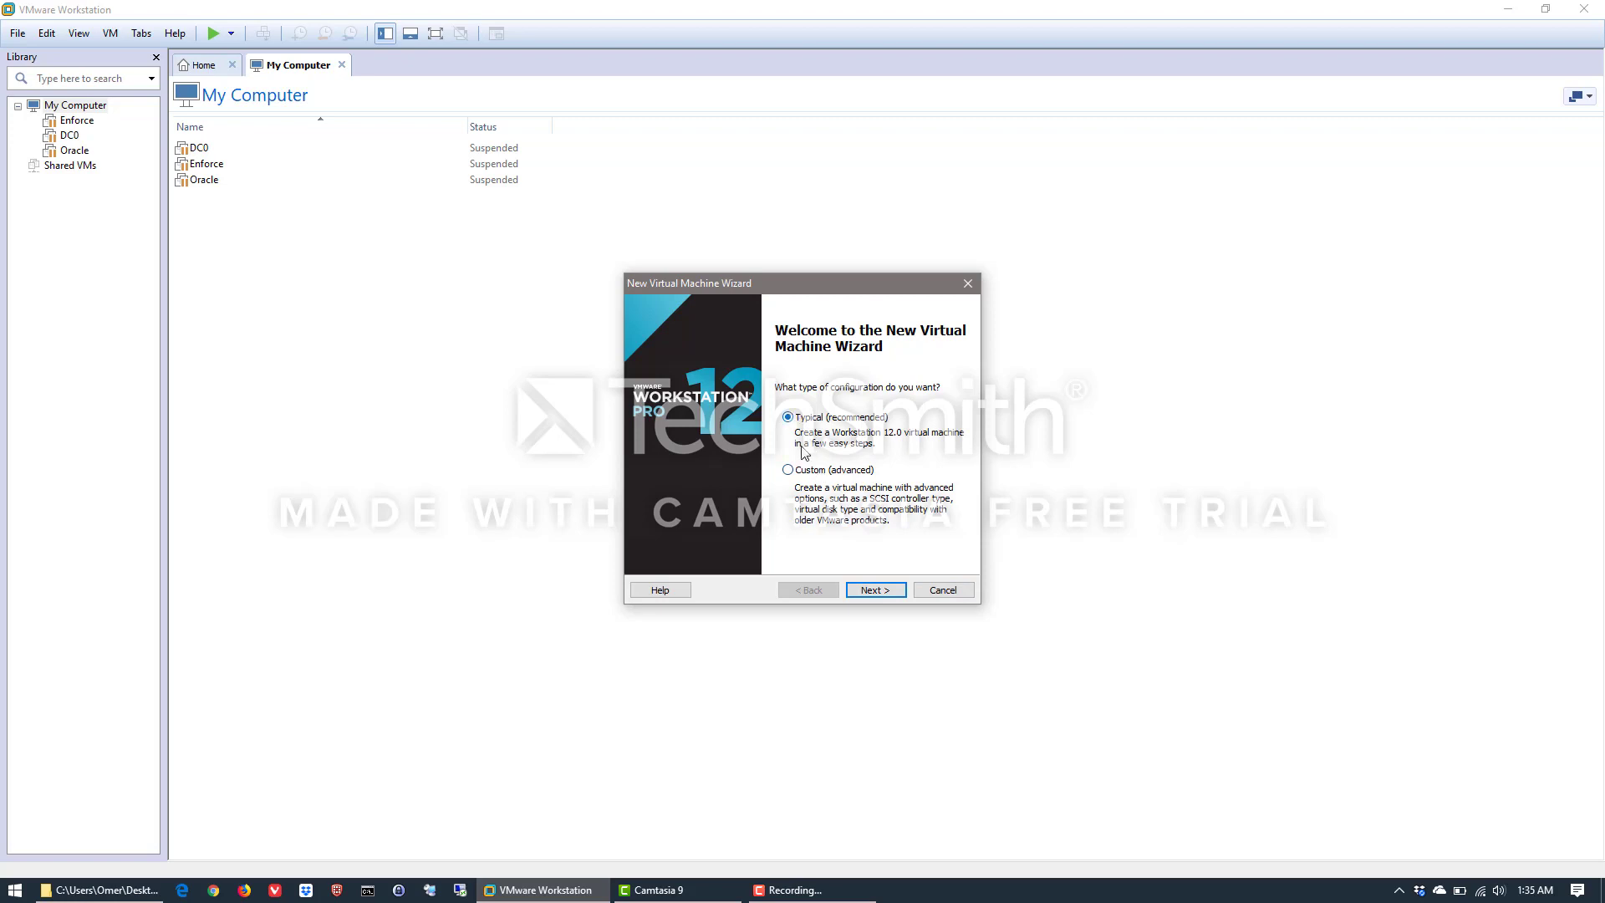
click(816, 470)
click(889, 590)
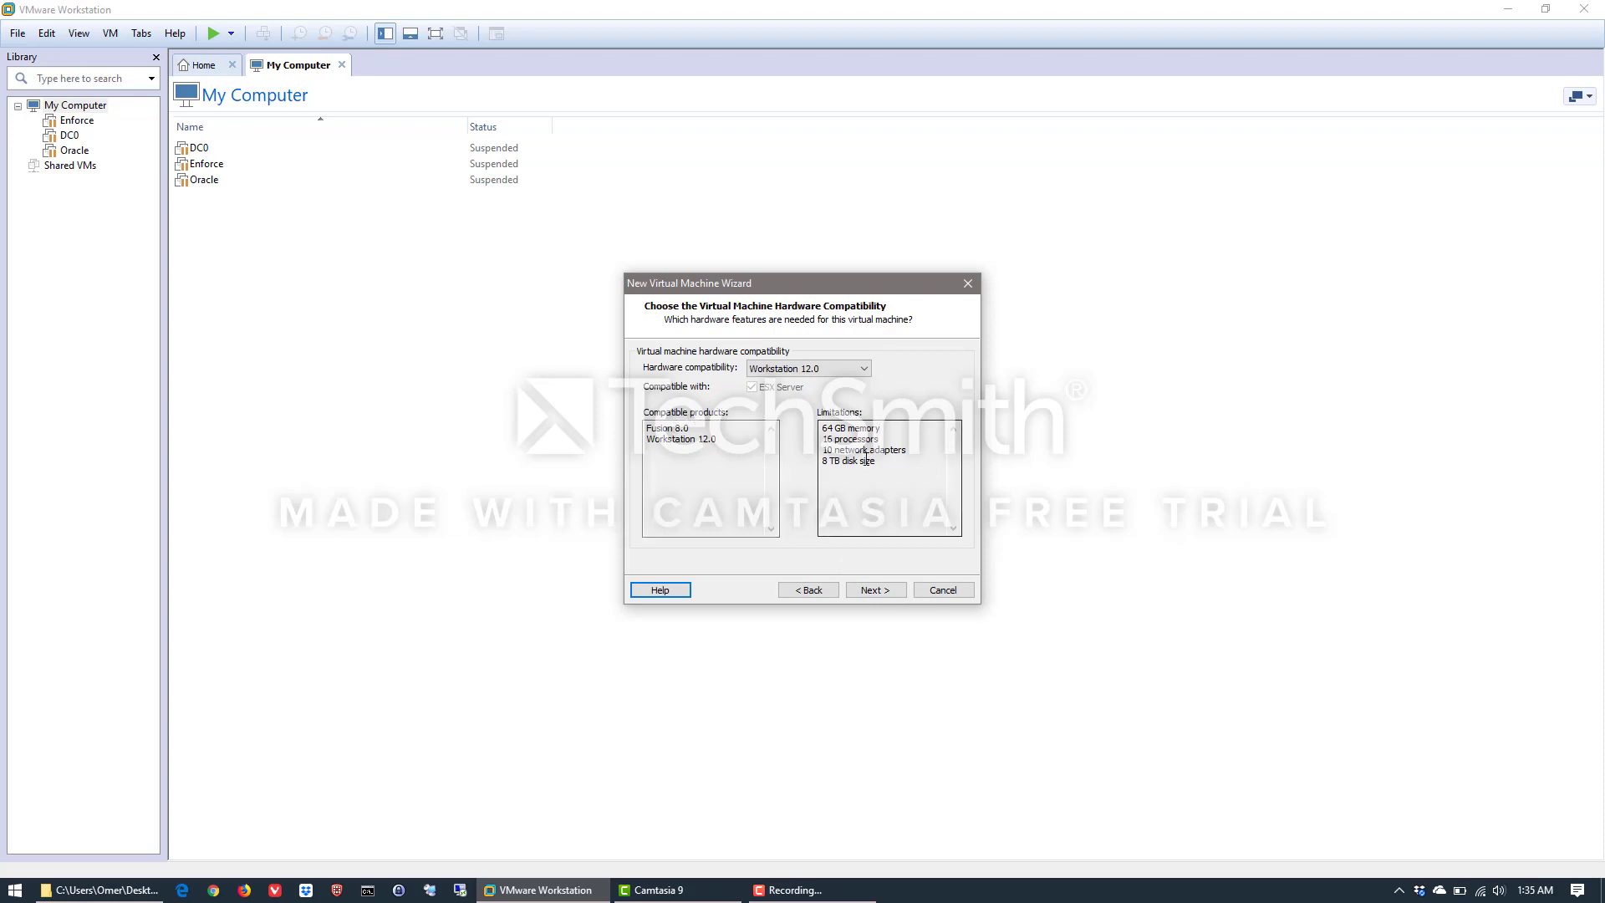
Keep Workstation 12.0 as the hardware compatibility and continue to the guest operating system installation
click(863, 370)
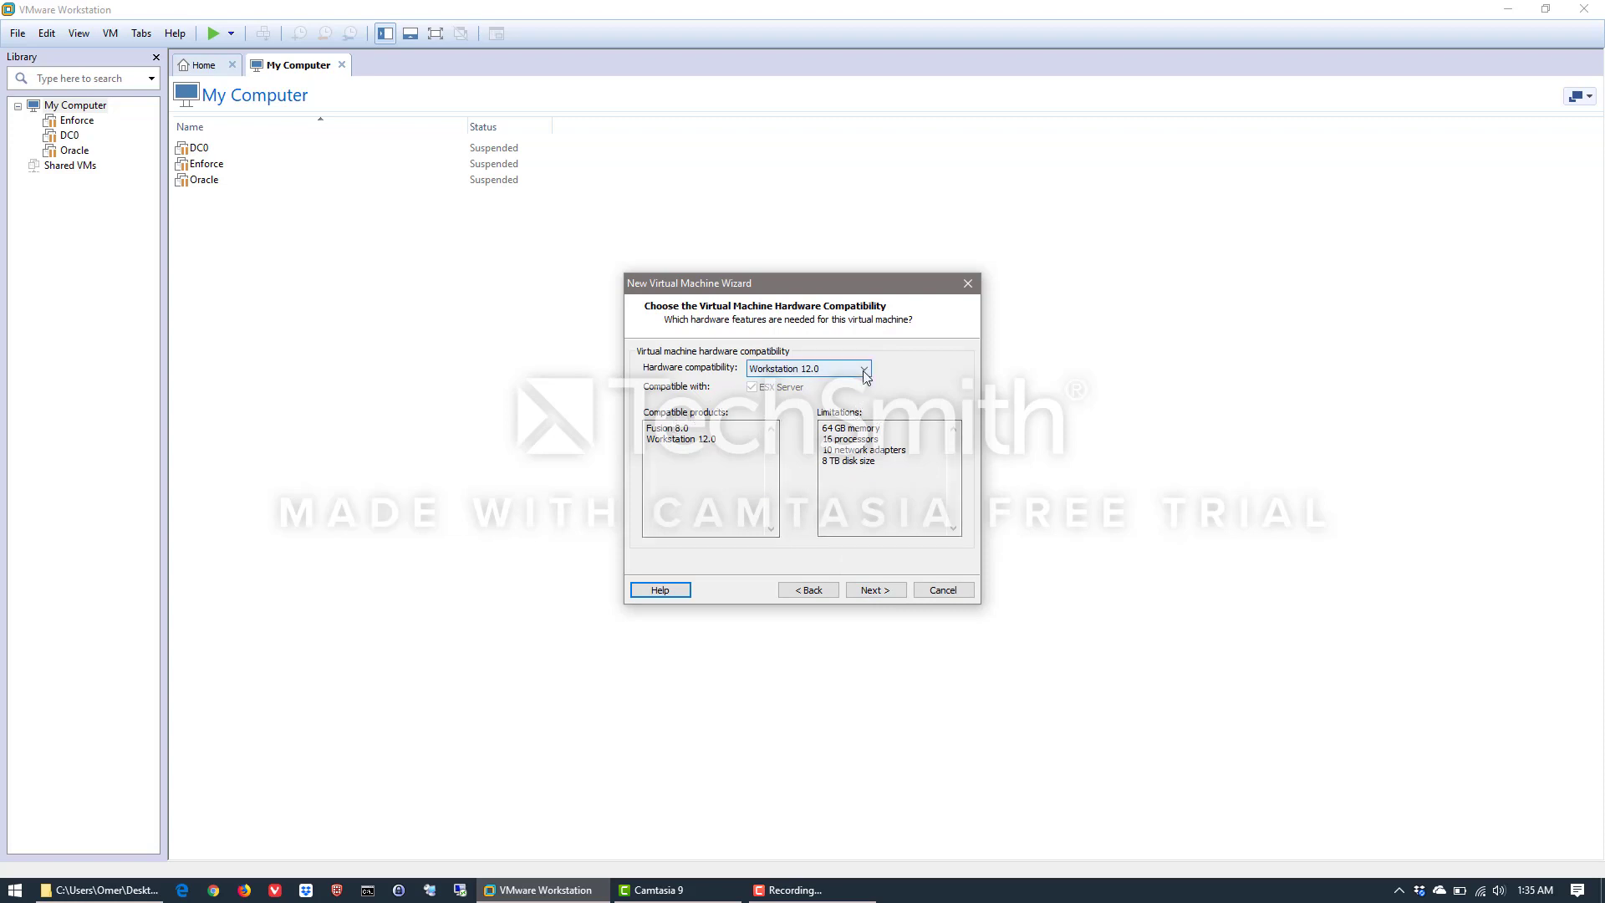
click(822, 374)
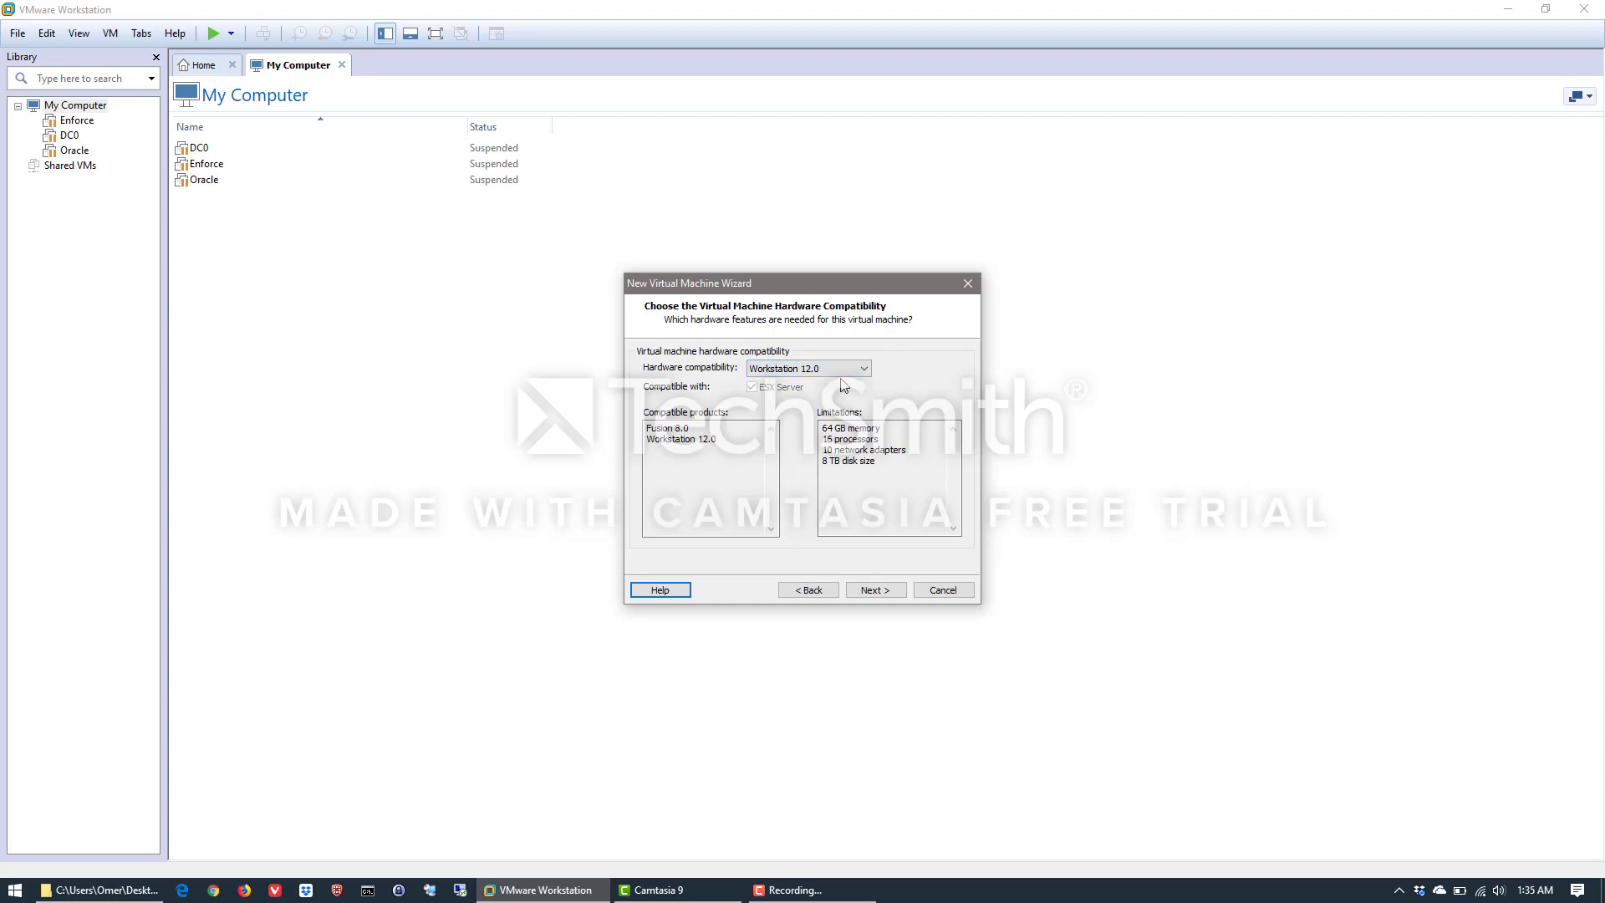
click(878, 590)
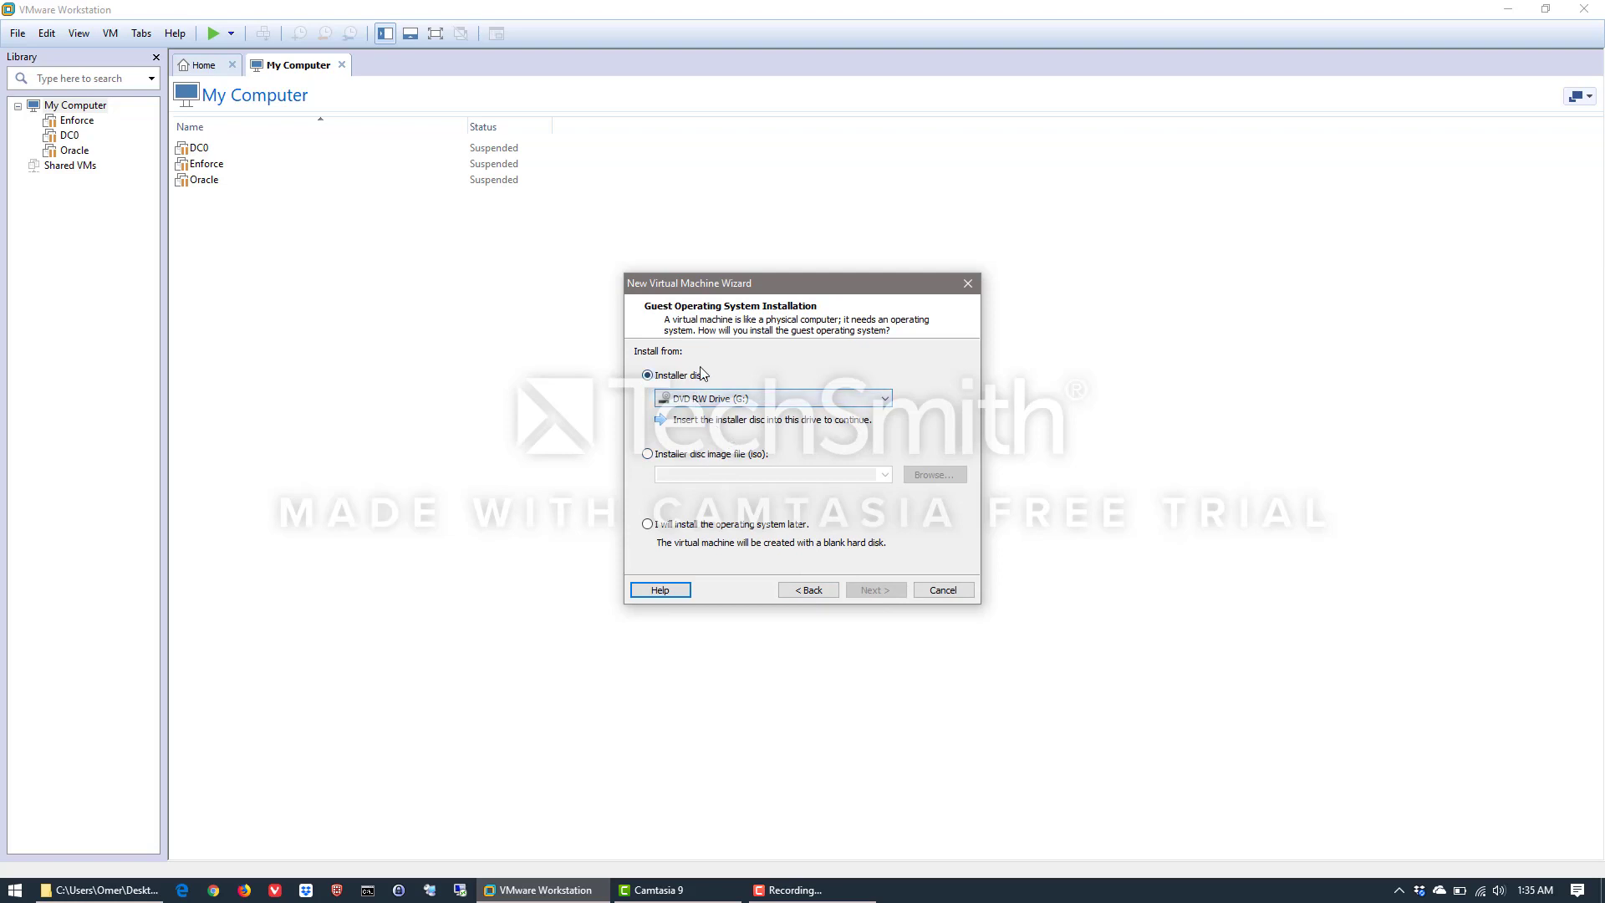
Use SW_DVD9_Windows_Svr_Std_and_DataCtr_2012_R2_64Bit_English_-4_MLF_X19-82891.ISO from the desktop's ISO folder as the installer disc image and continue
click(702, 463)
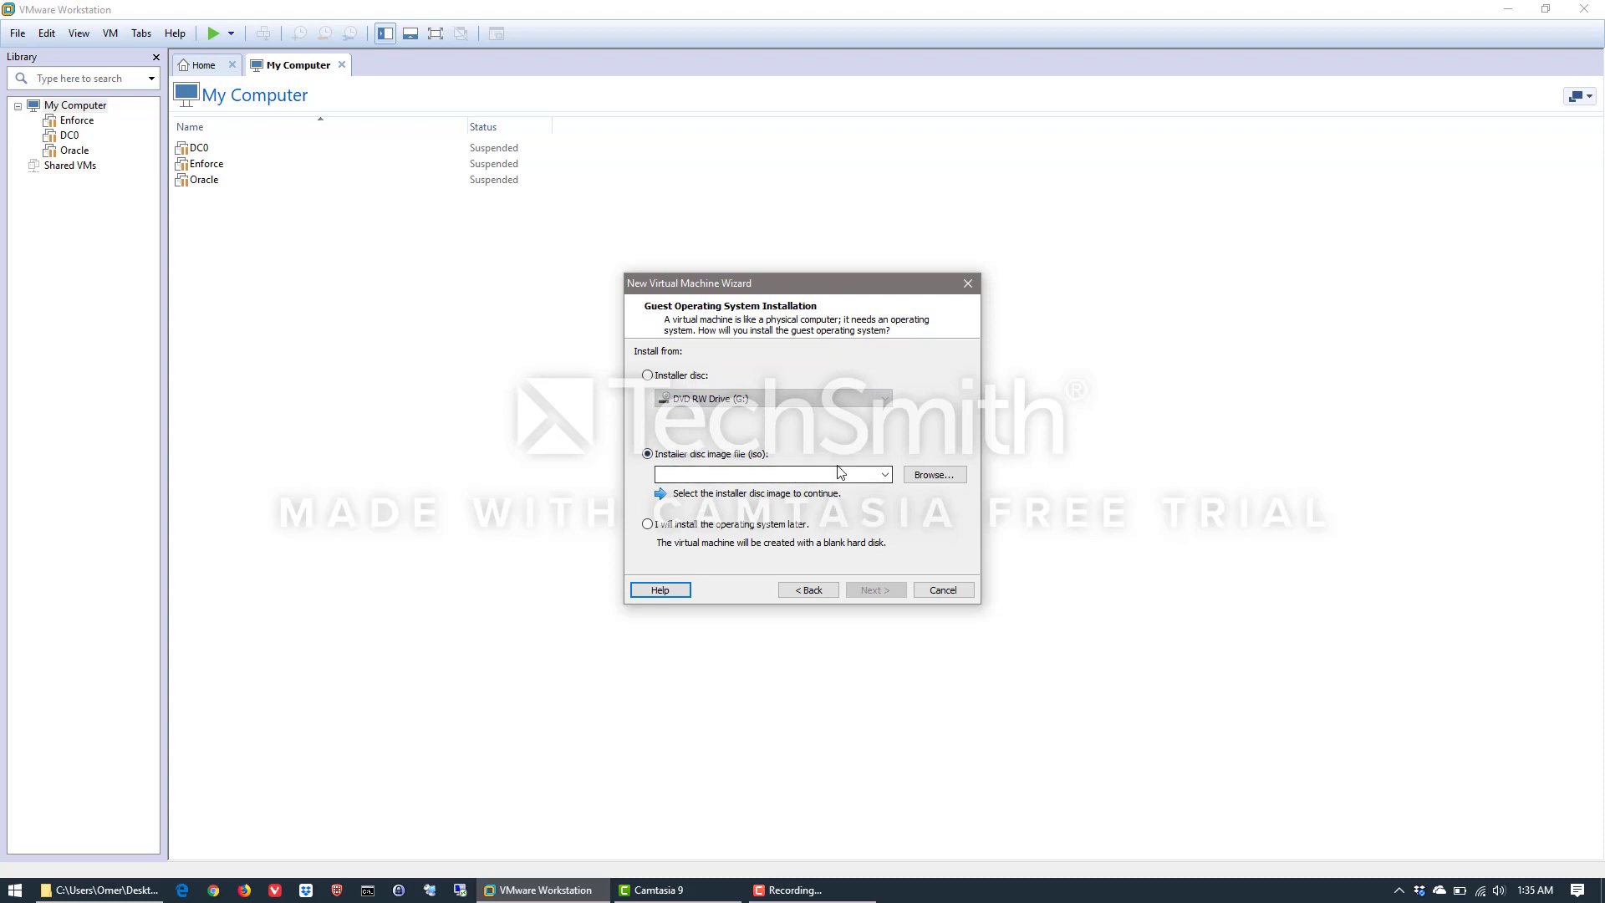
click(922, 475)
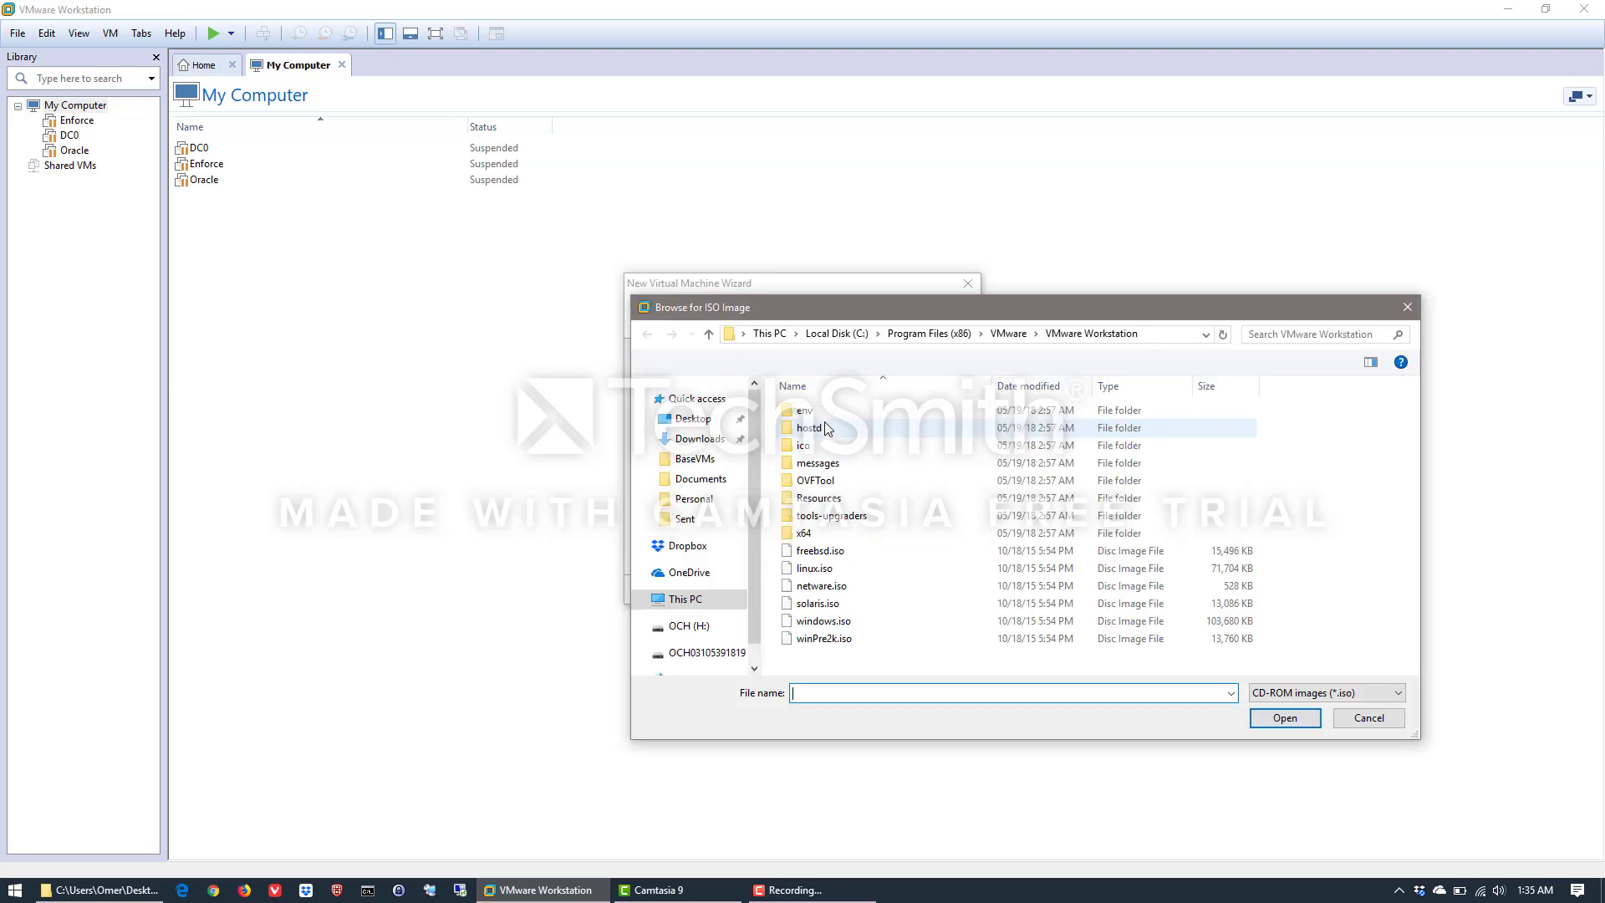
click(692, 418)
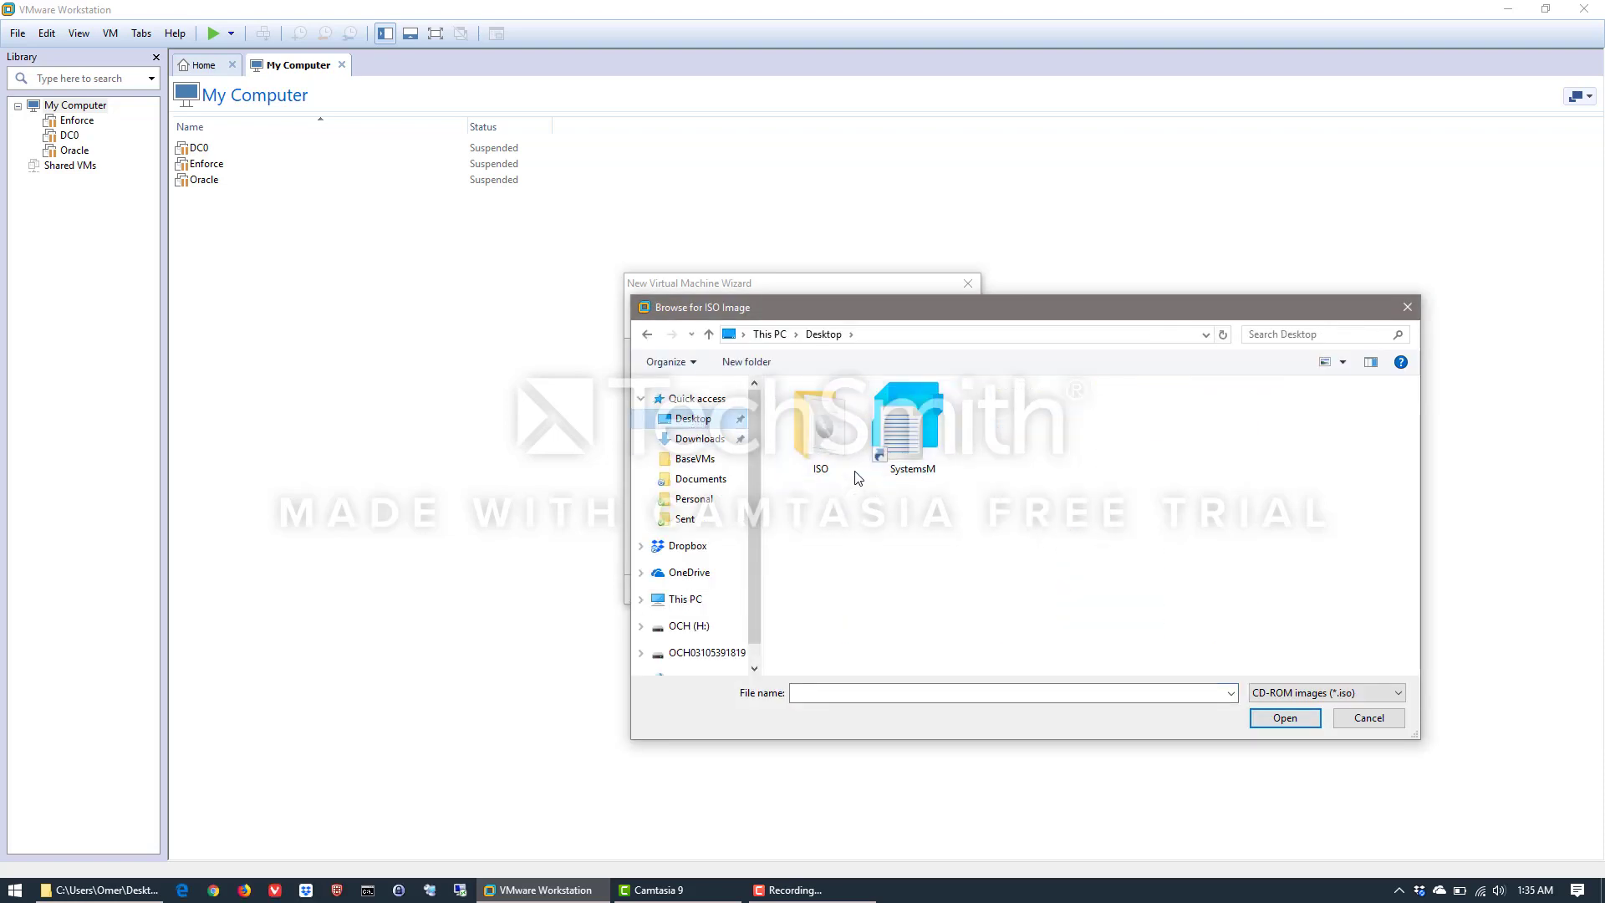
double_click(817, 445)
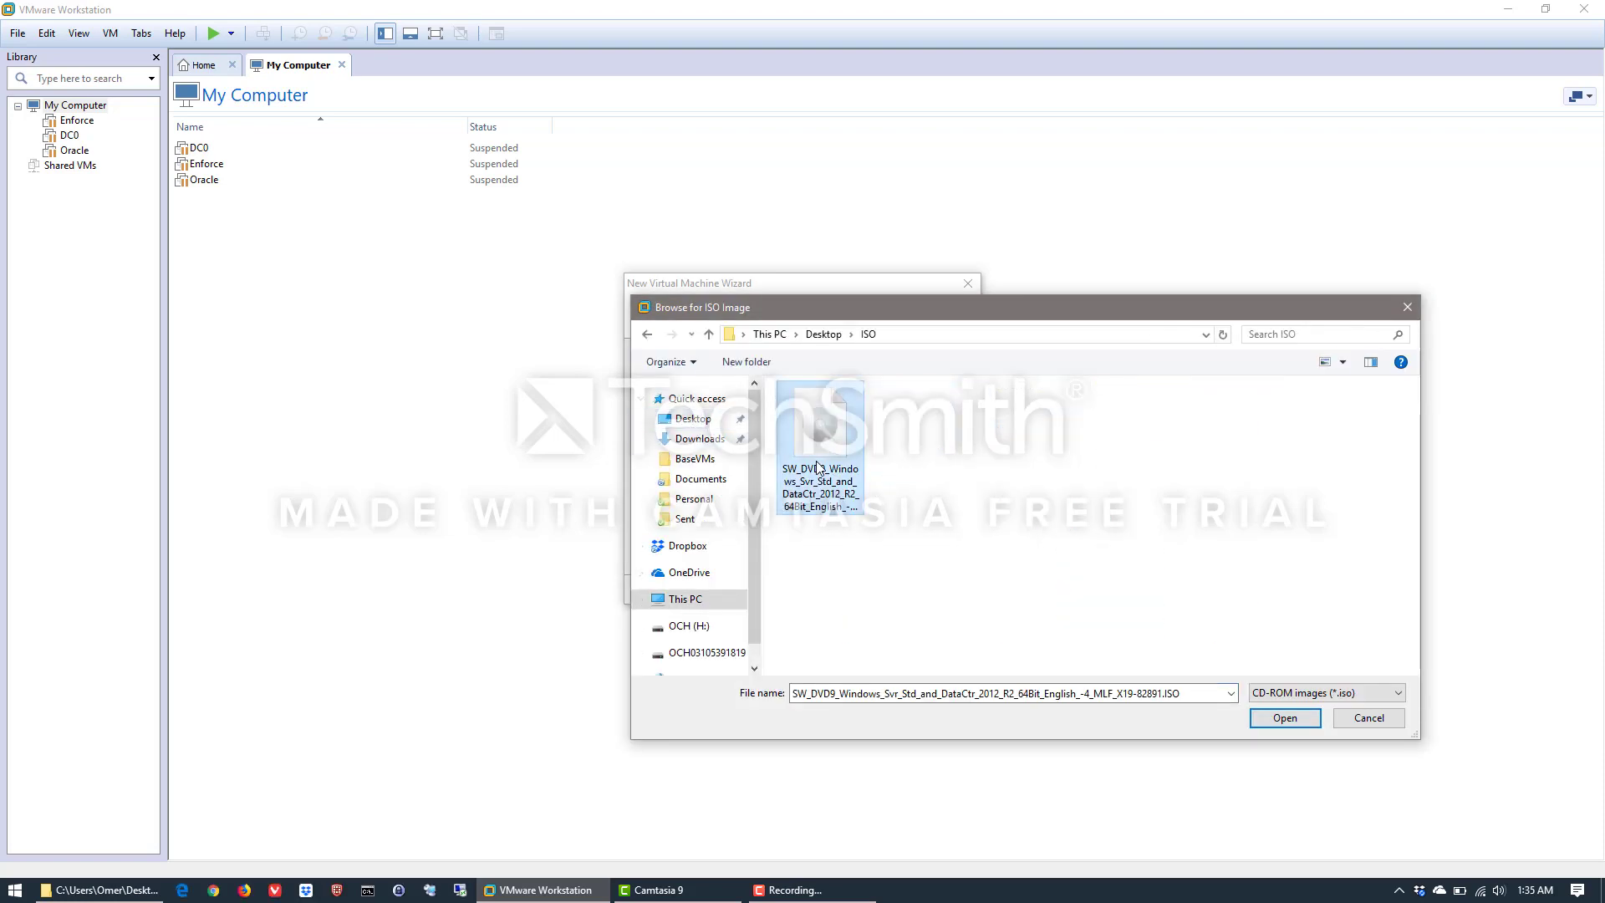
double_click(821, 468)
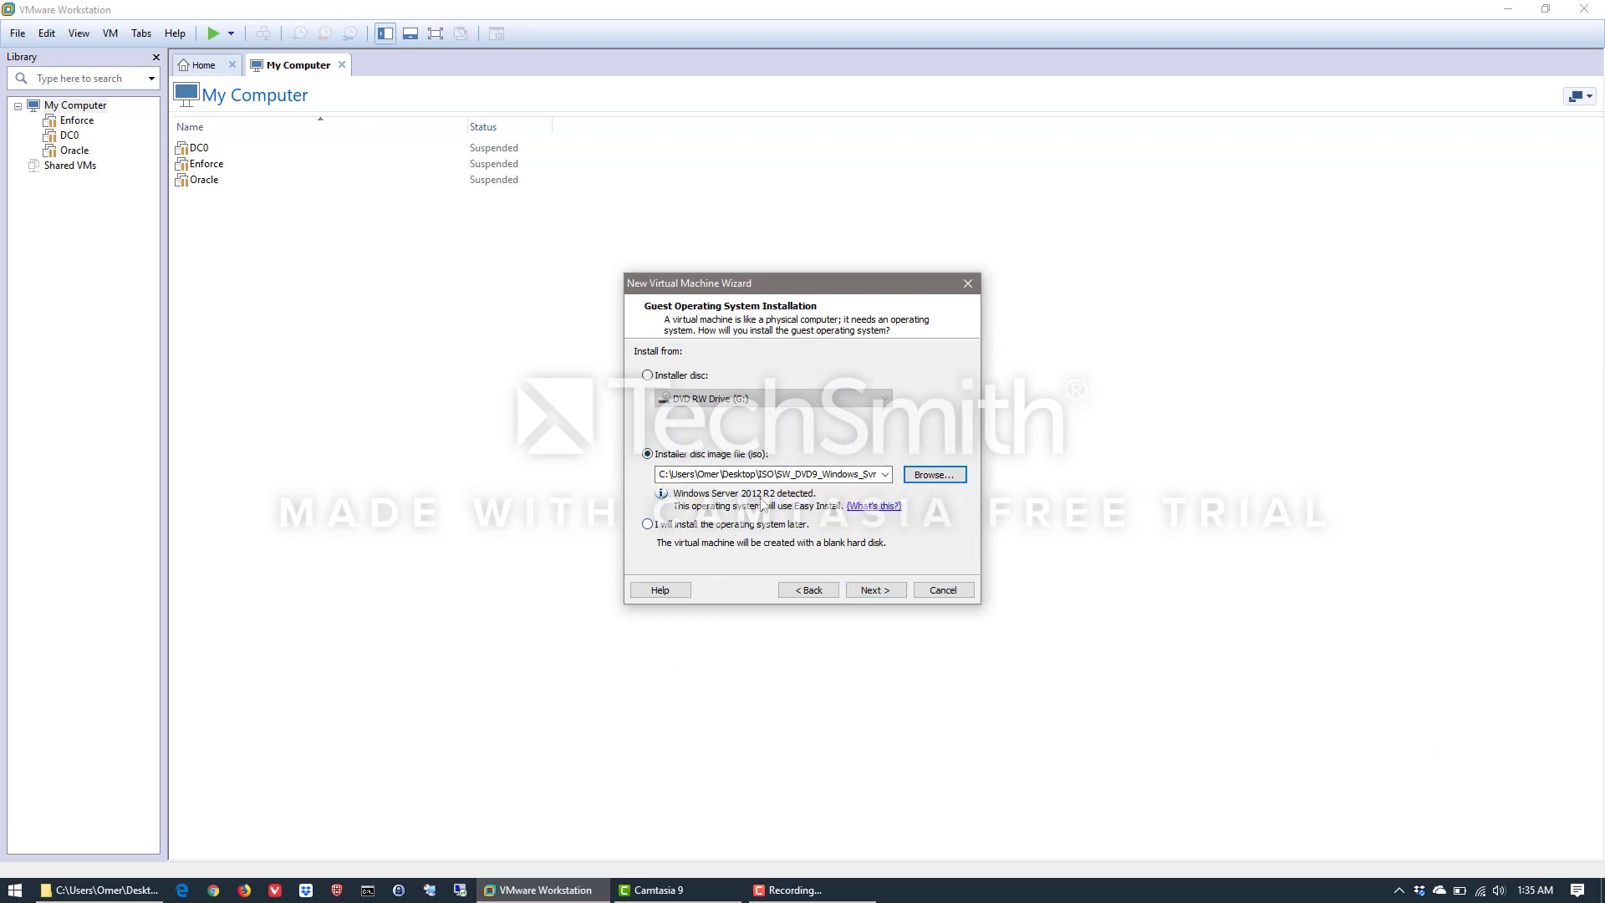
click(874, 591)
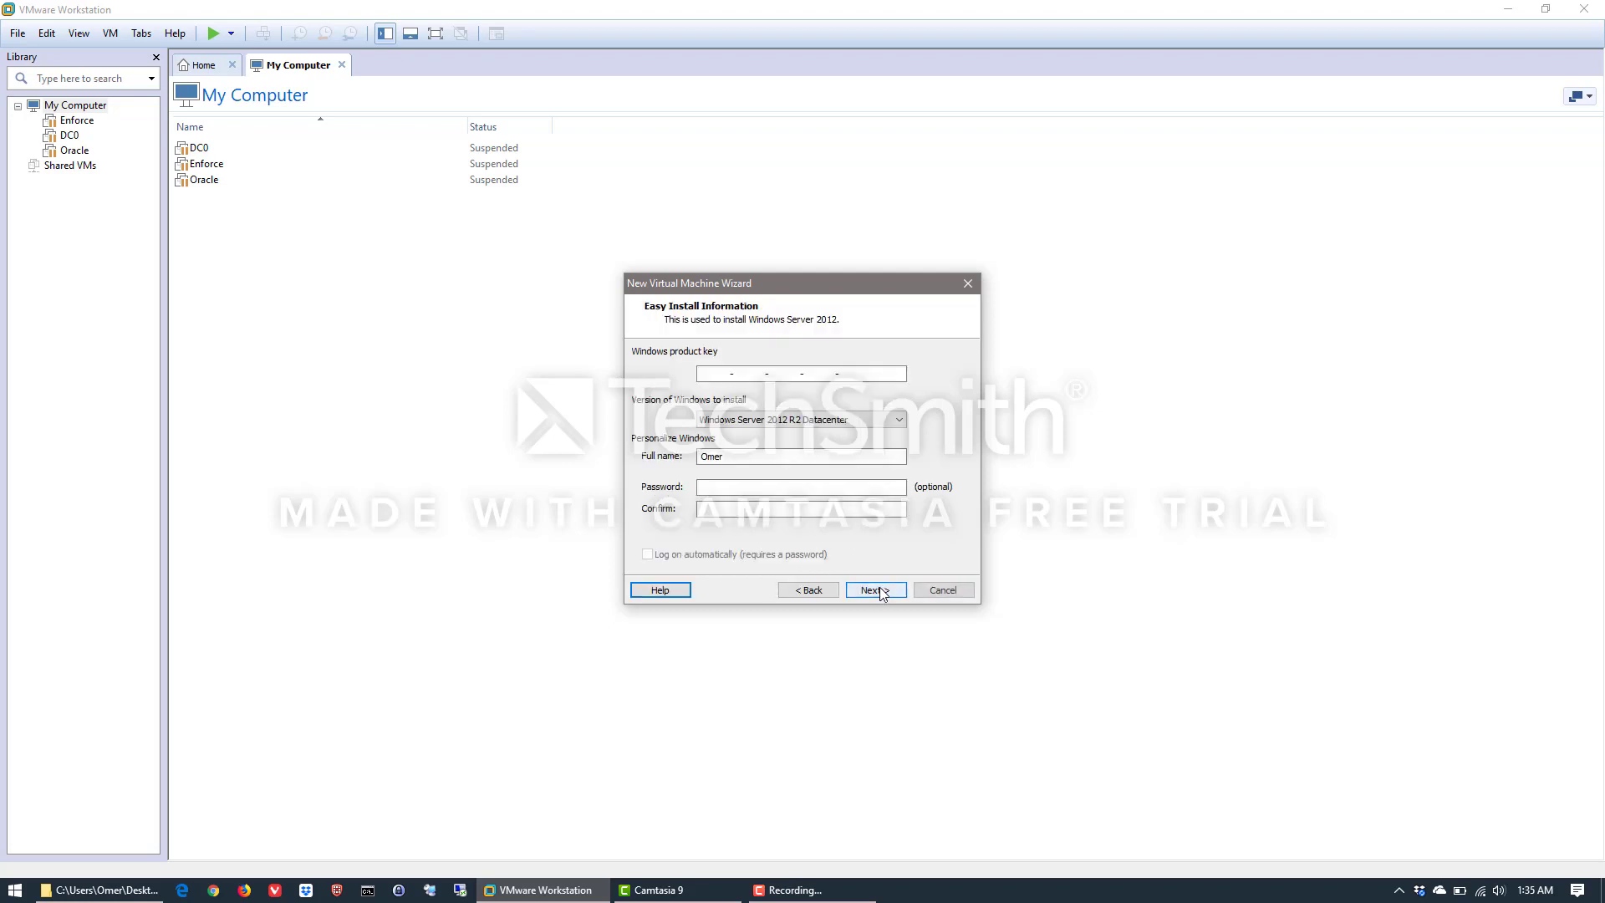
Set up Easy Install for Windows Server 2012 R2 Standard, entering and confirming the account password and continuing without a product key
click(764, 423)
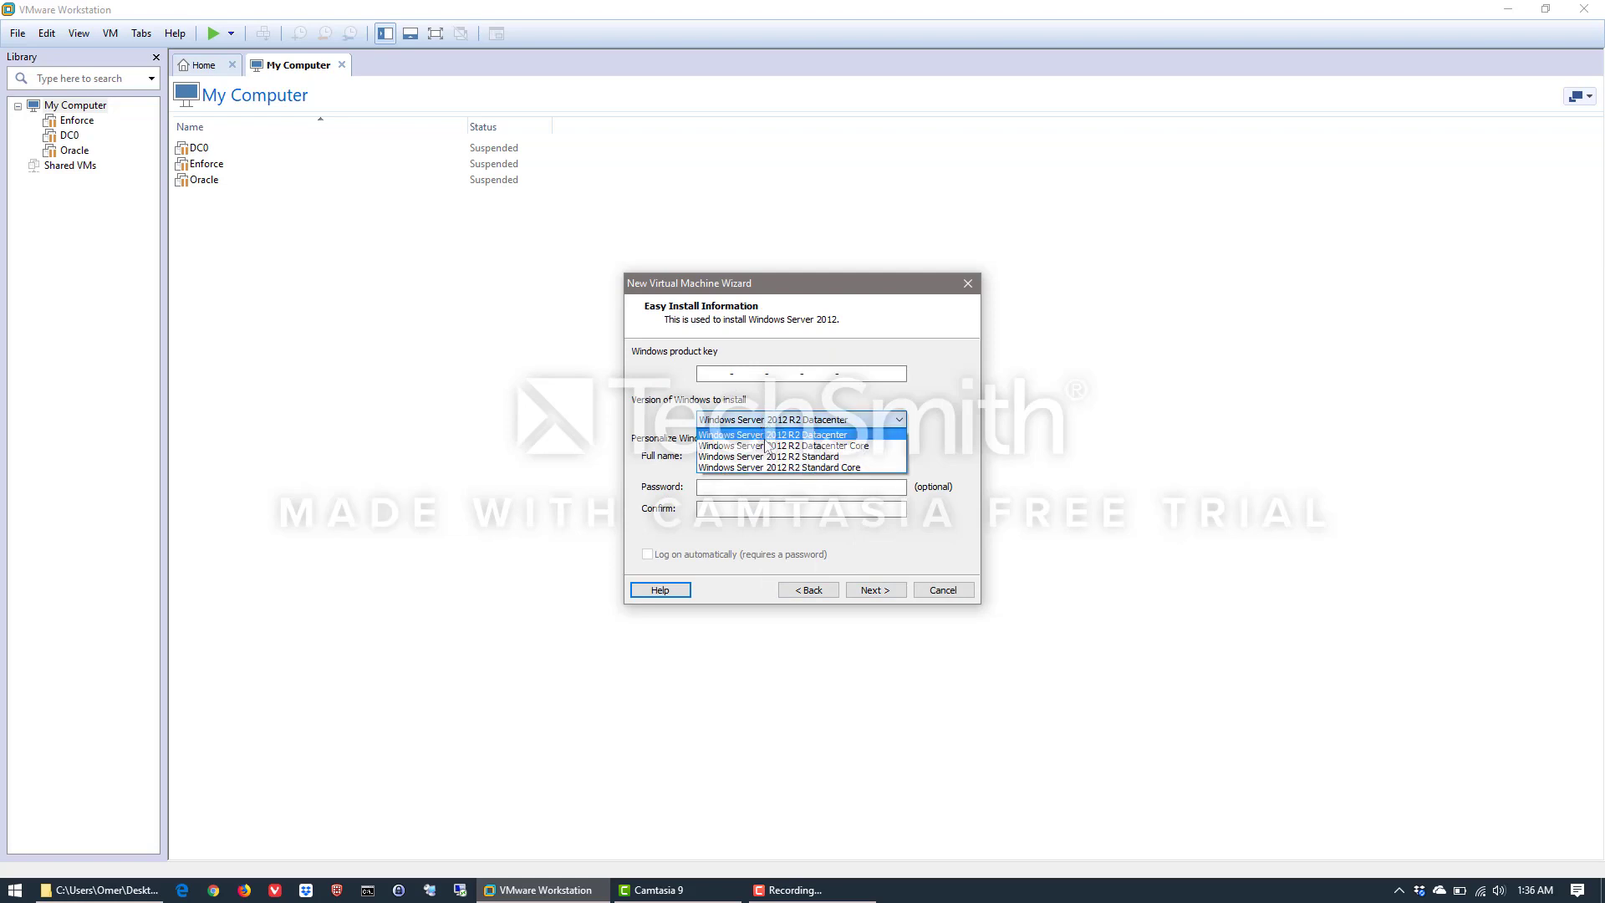
click(819, 459)
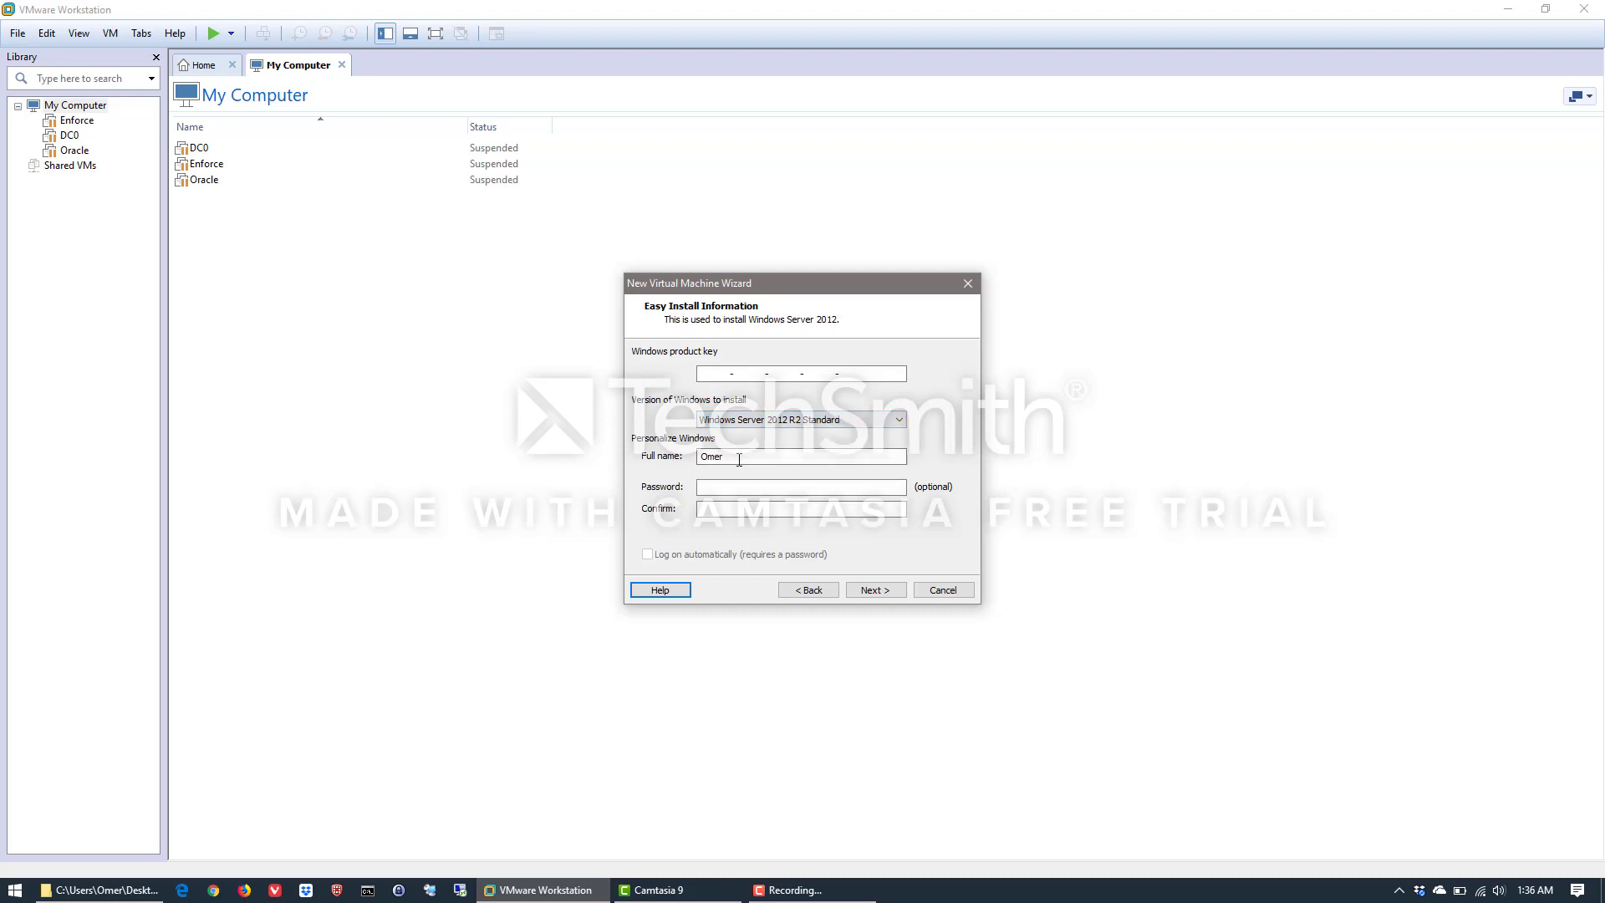
drag(740, 458, 698, 456)
click(730, 489)
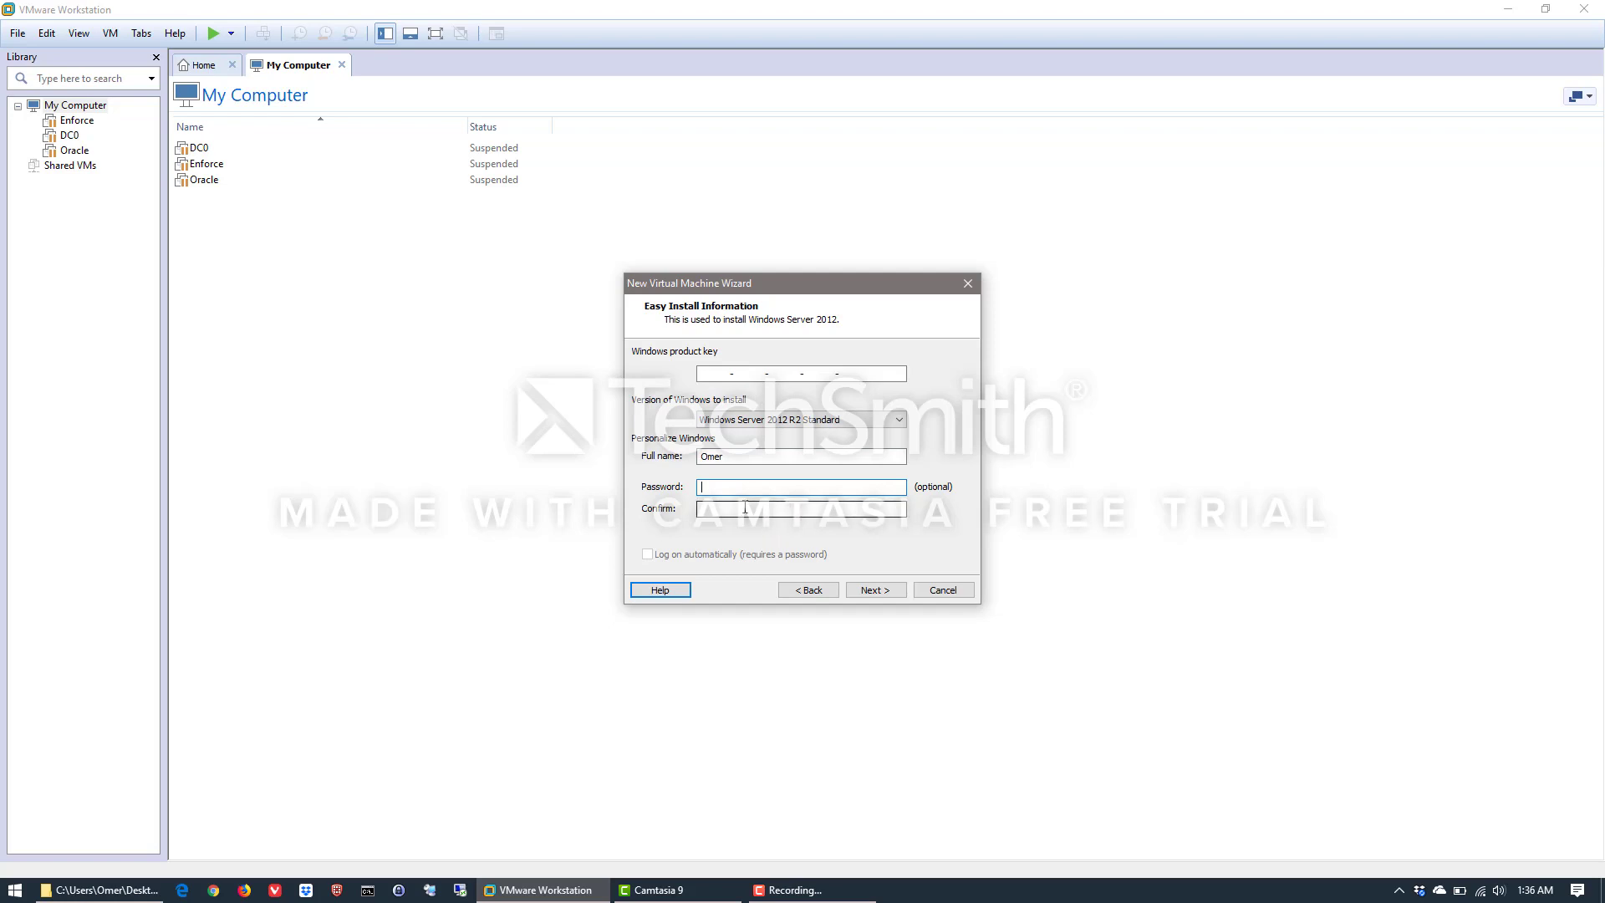
text(•••••)
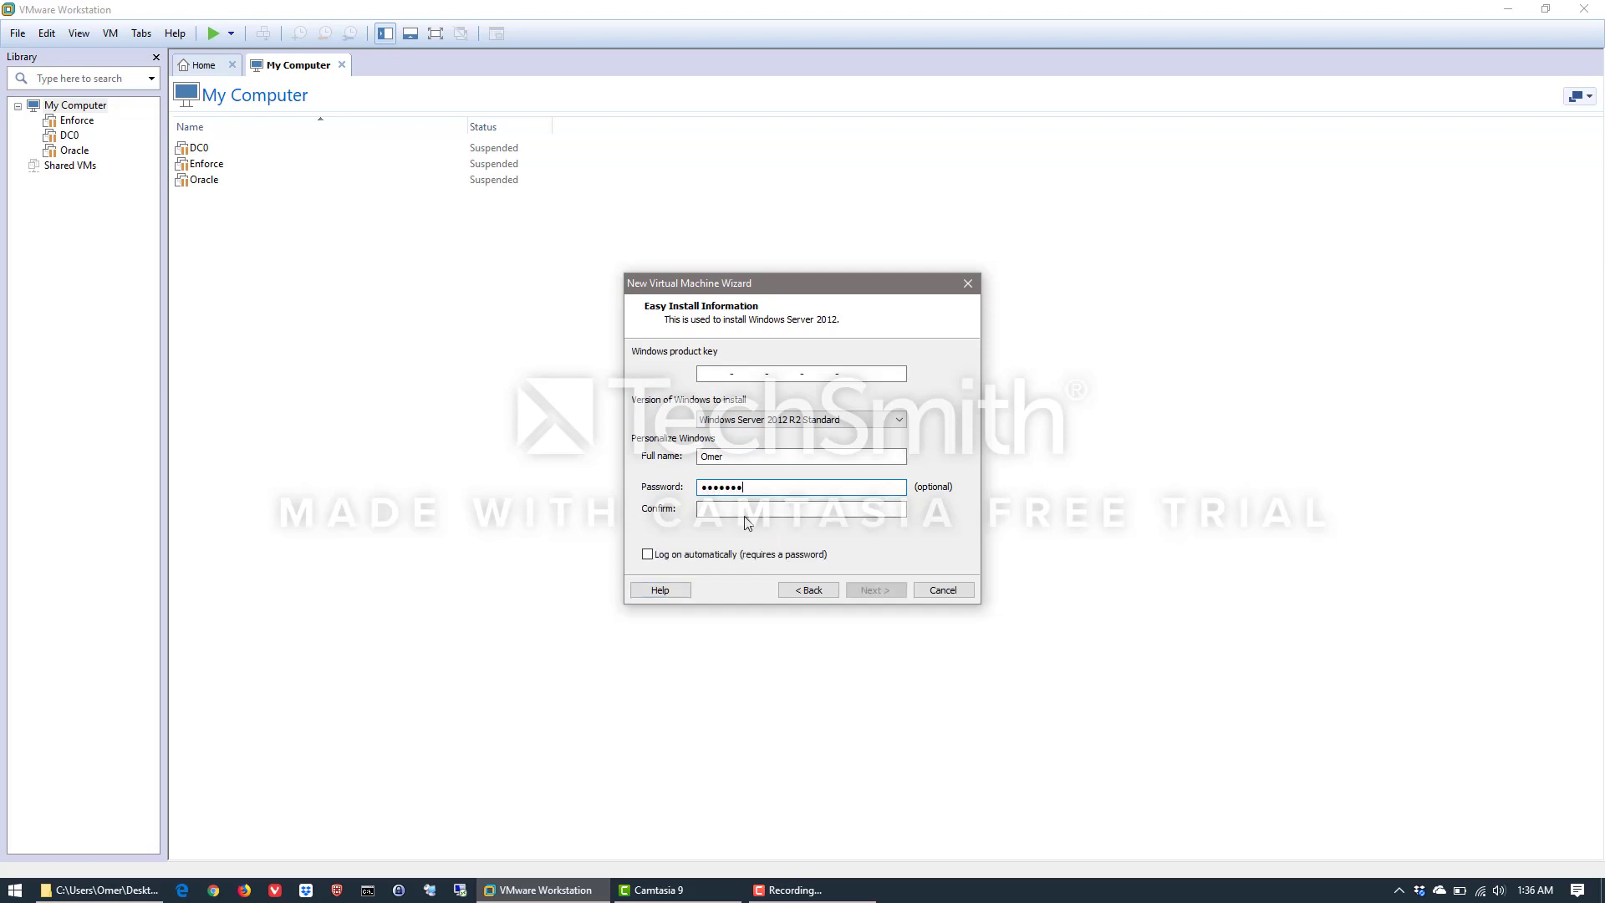
text(•••••••••)
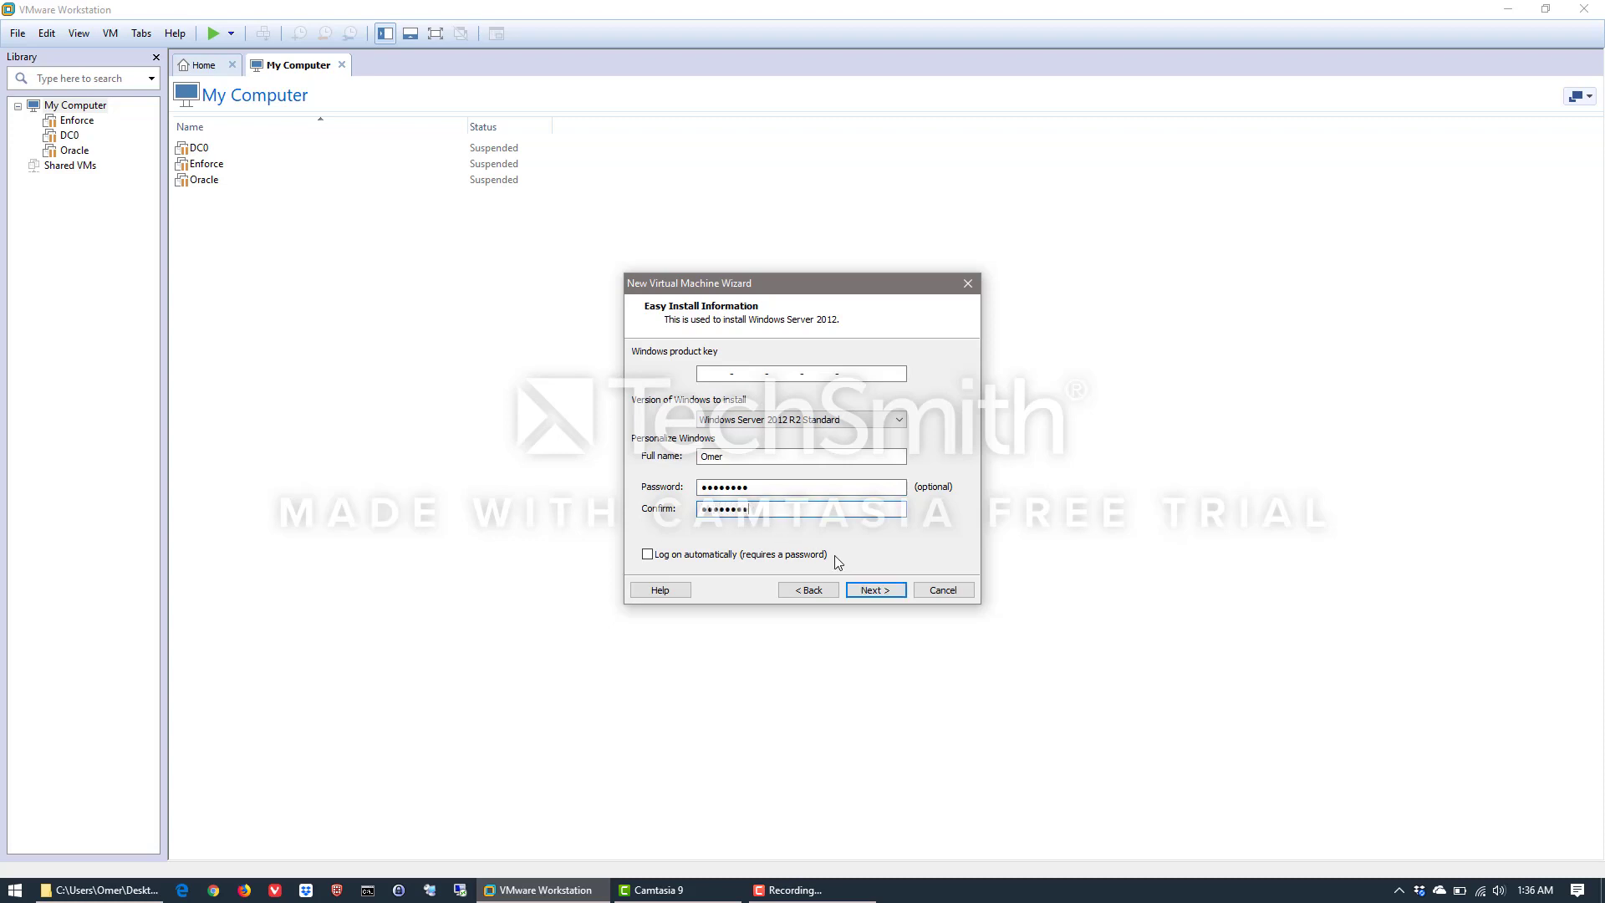
click(872, 592)
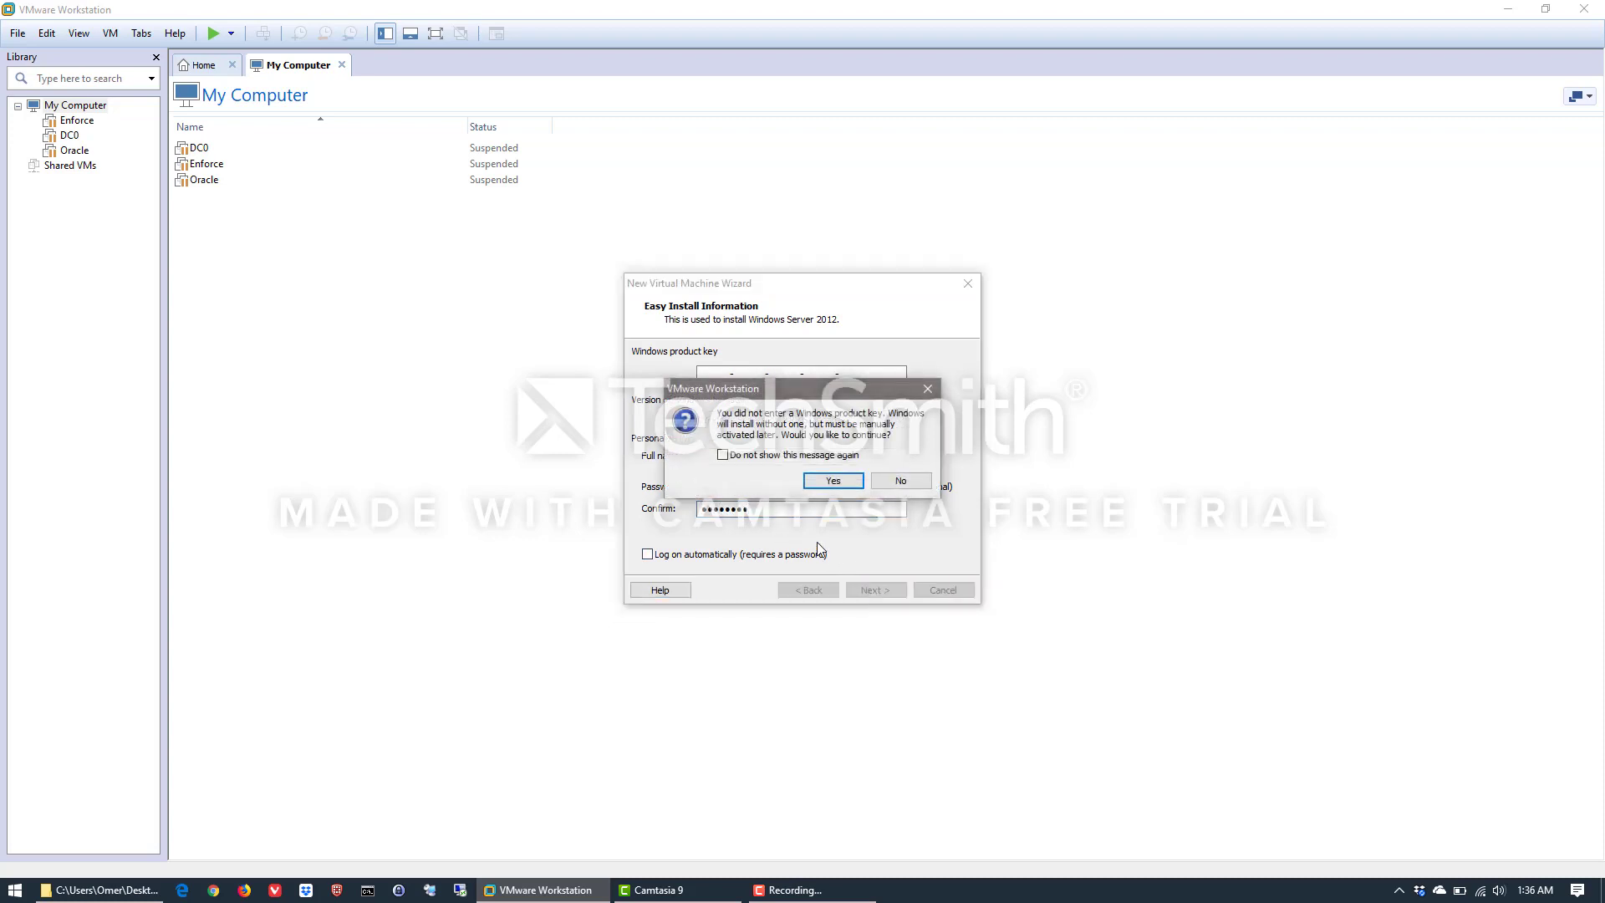
click(847, 482)
Name the virtual machine SEPM1
click(746, 370)
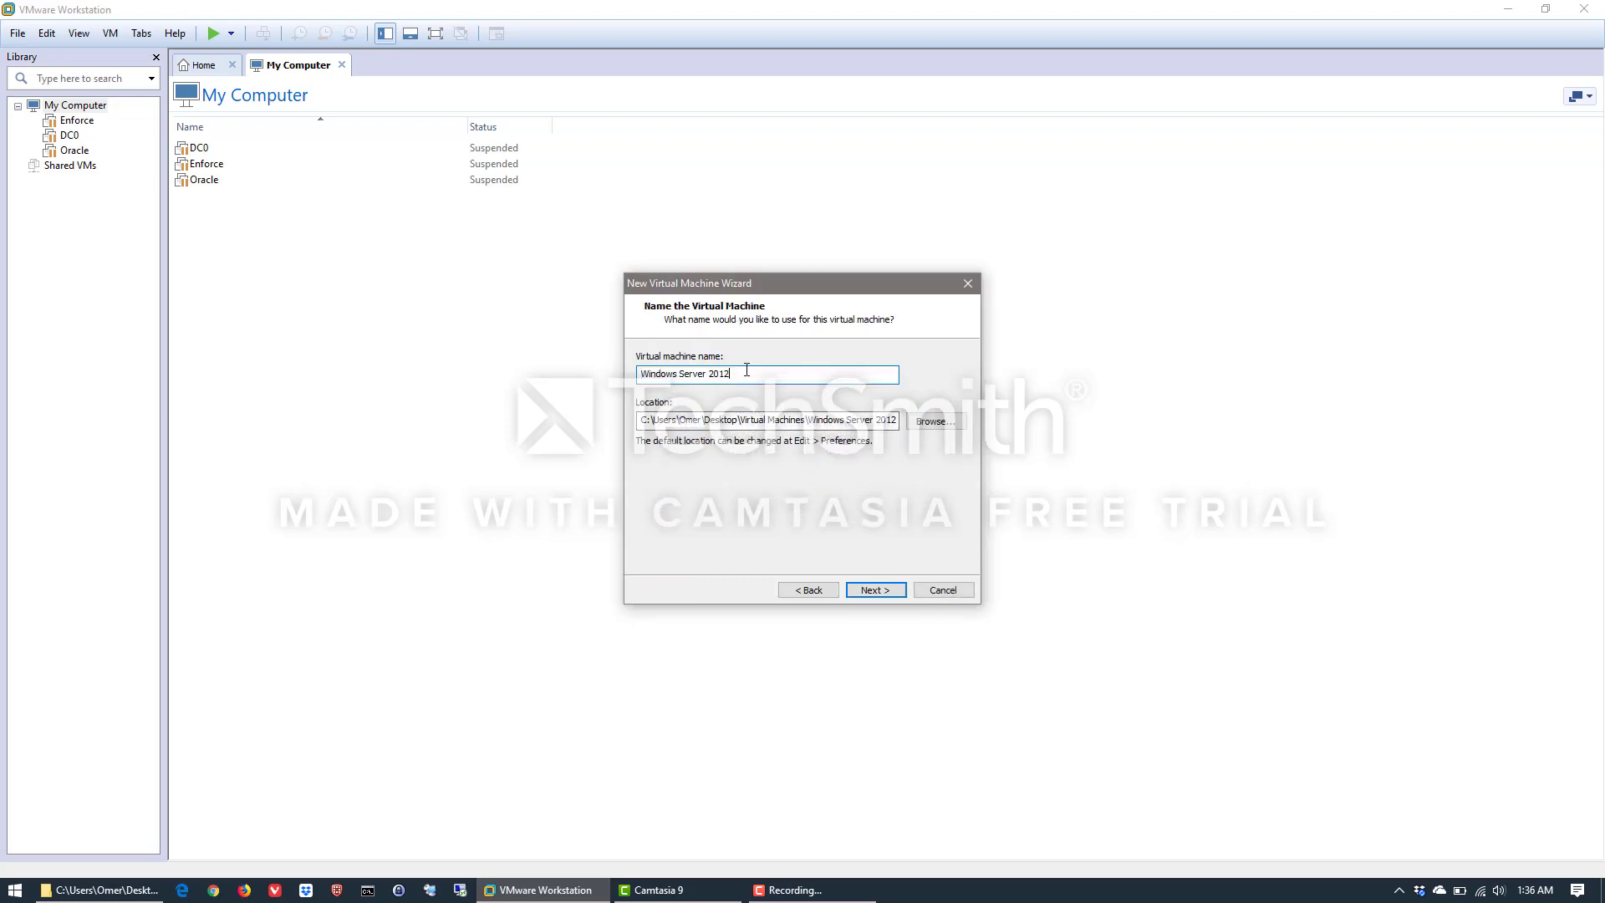
drag(743, 376, 597, 393)
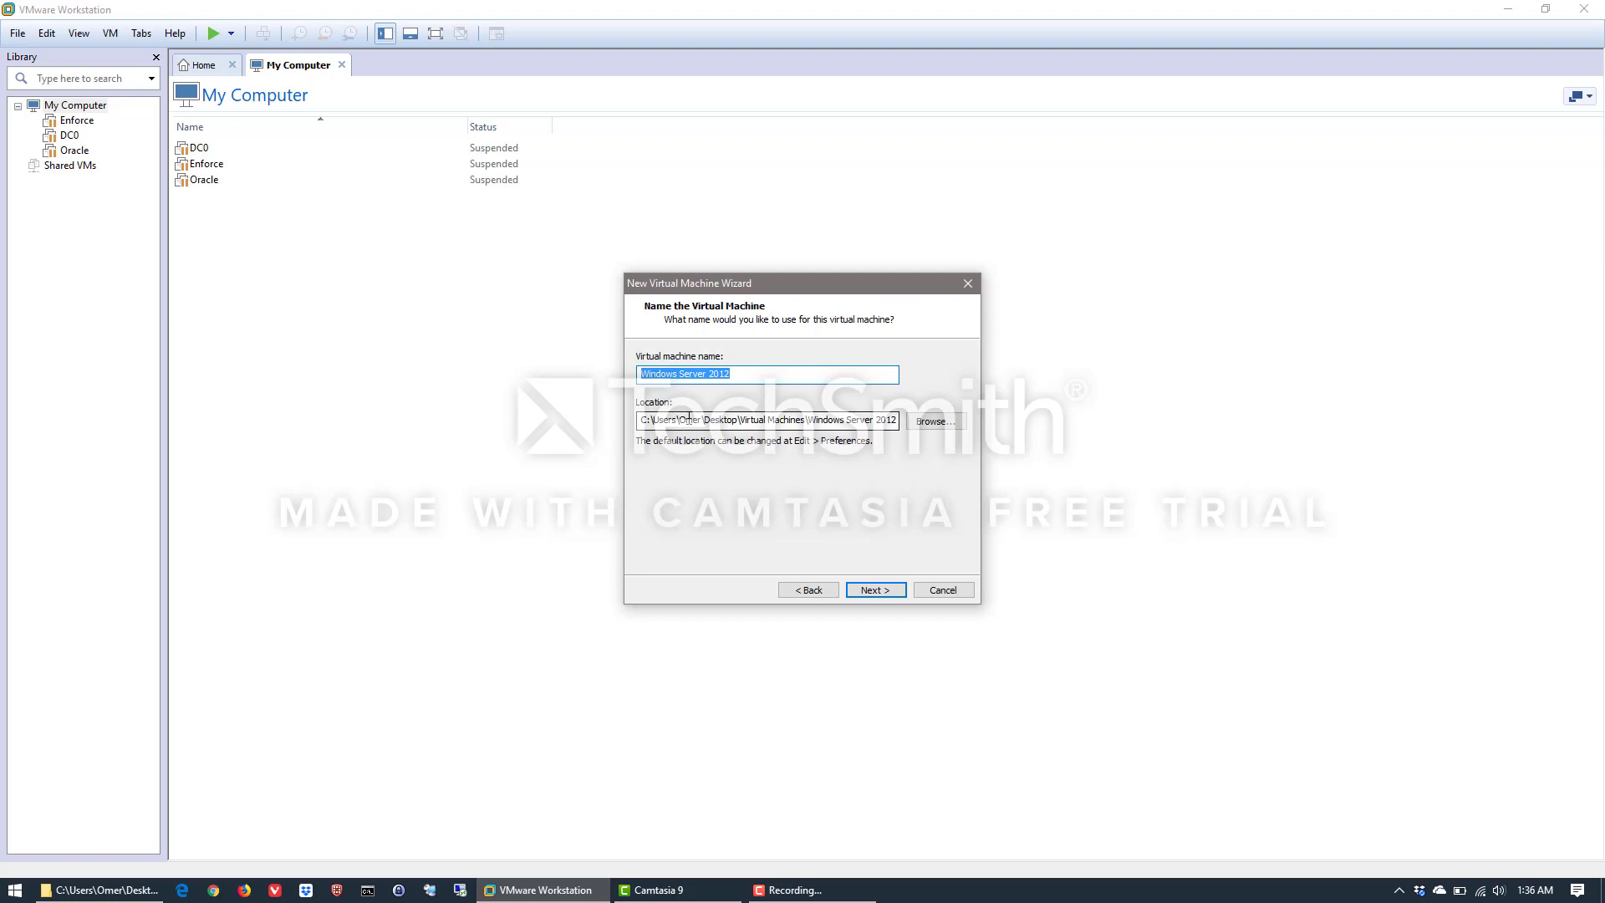
text(SEPM1)
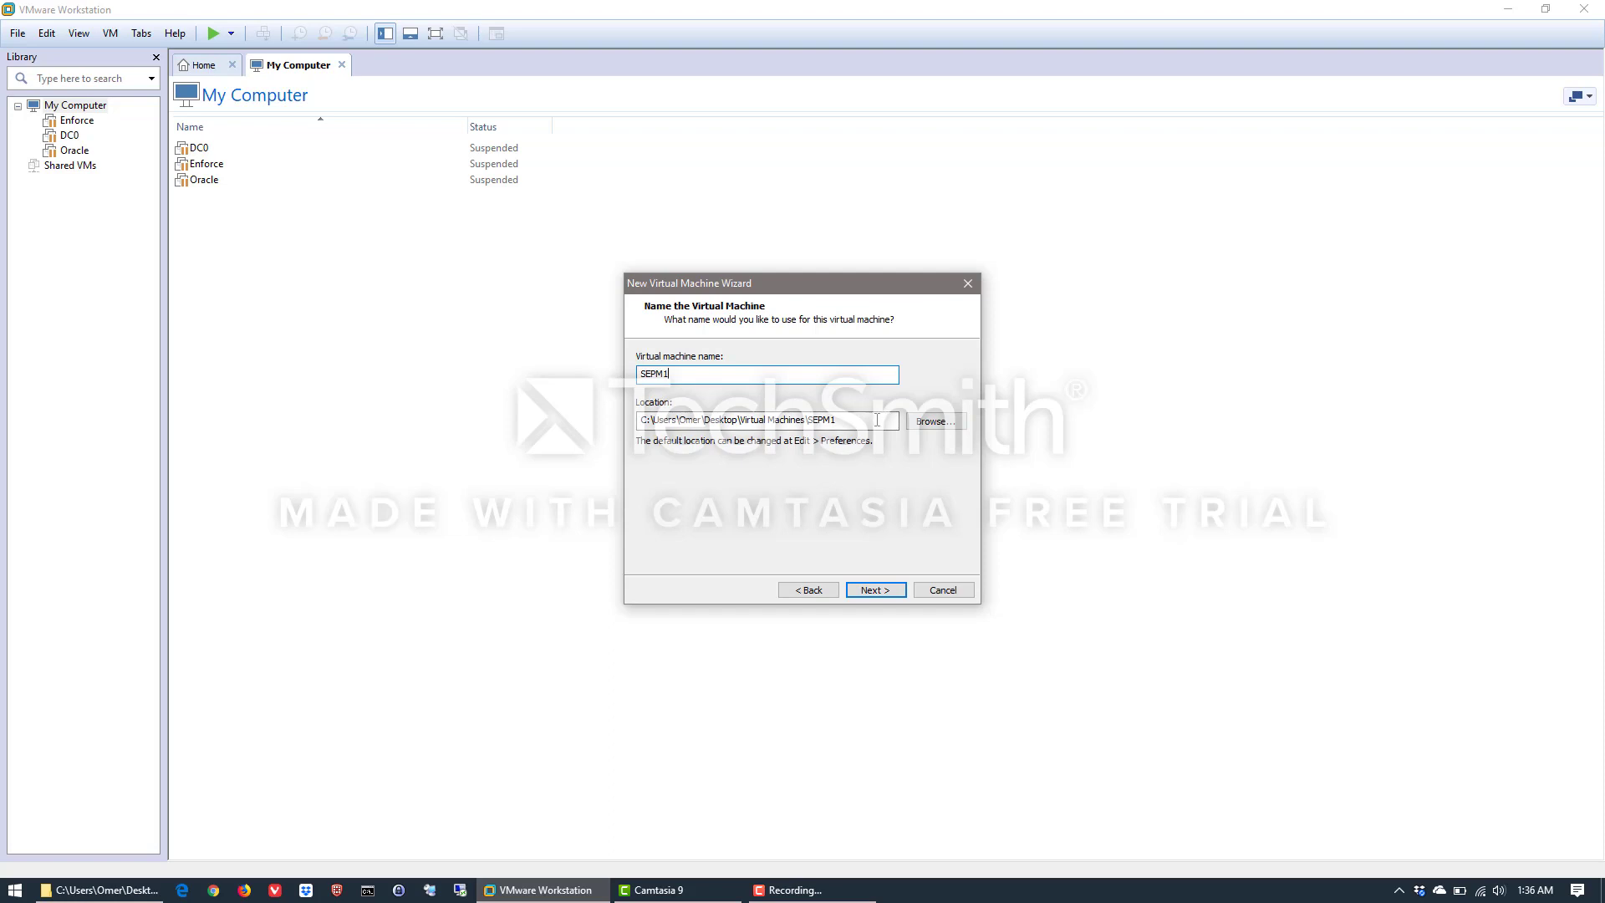
Set the virtual machine's location to the existing folder E:\AppVMs\SEPM1 and continue
click(948, 424)
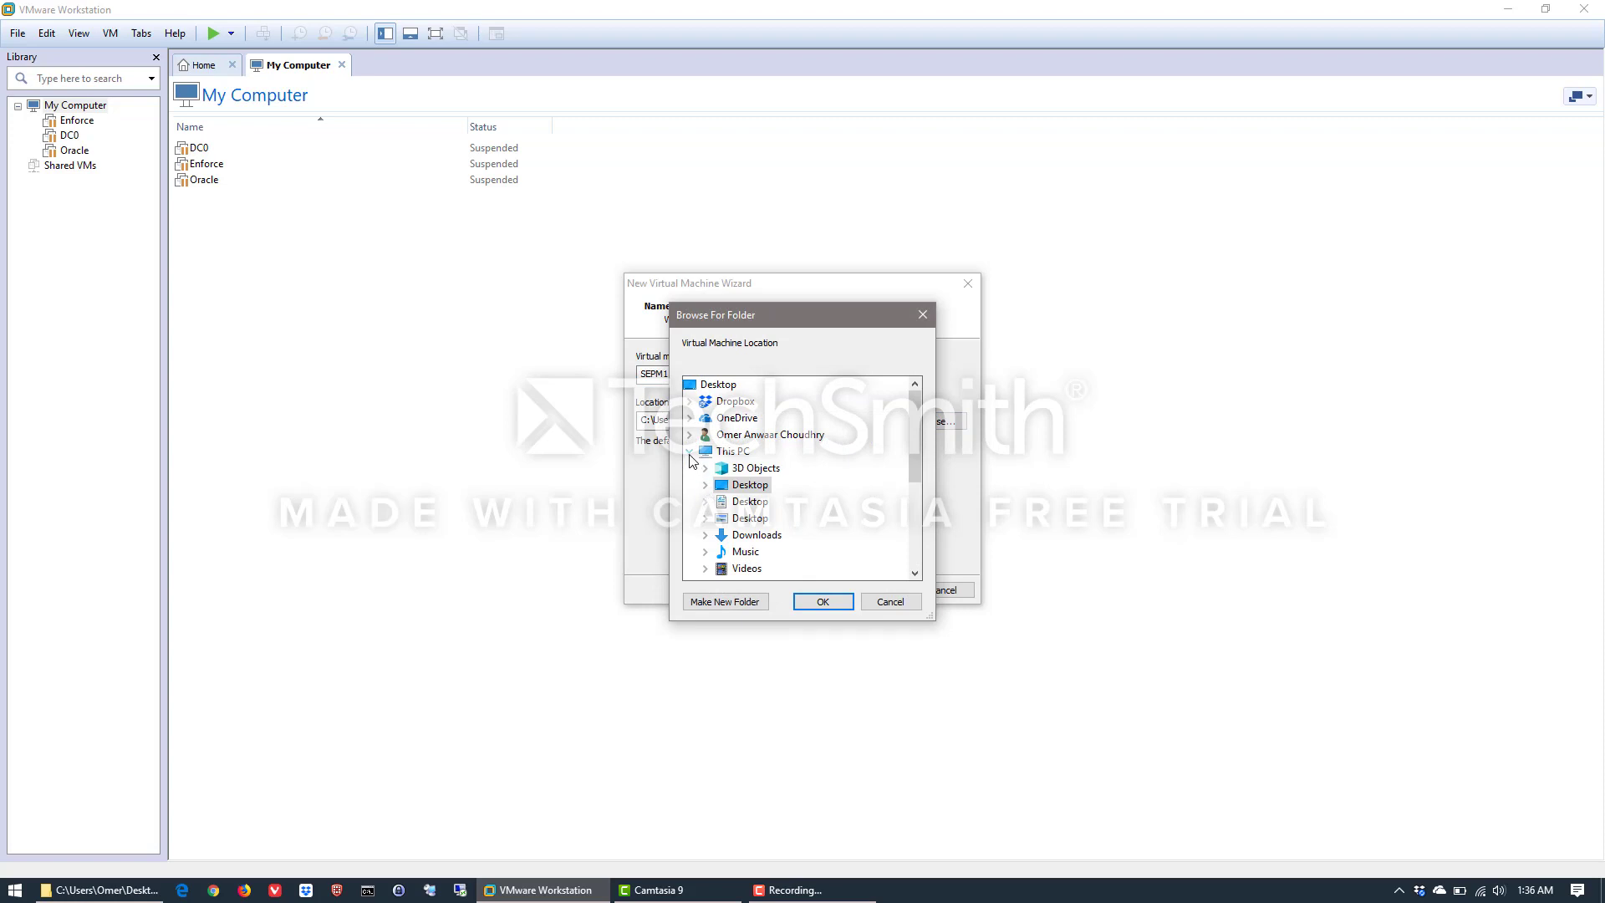
scroll(690, 459, down, 4)
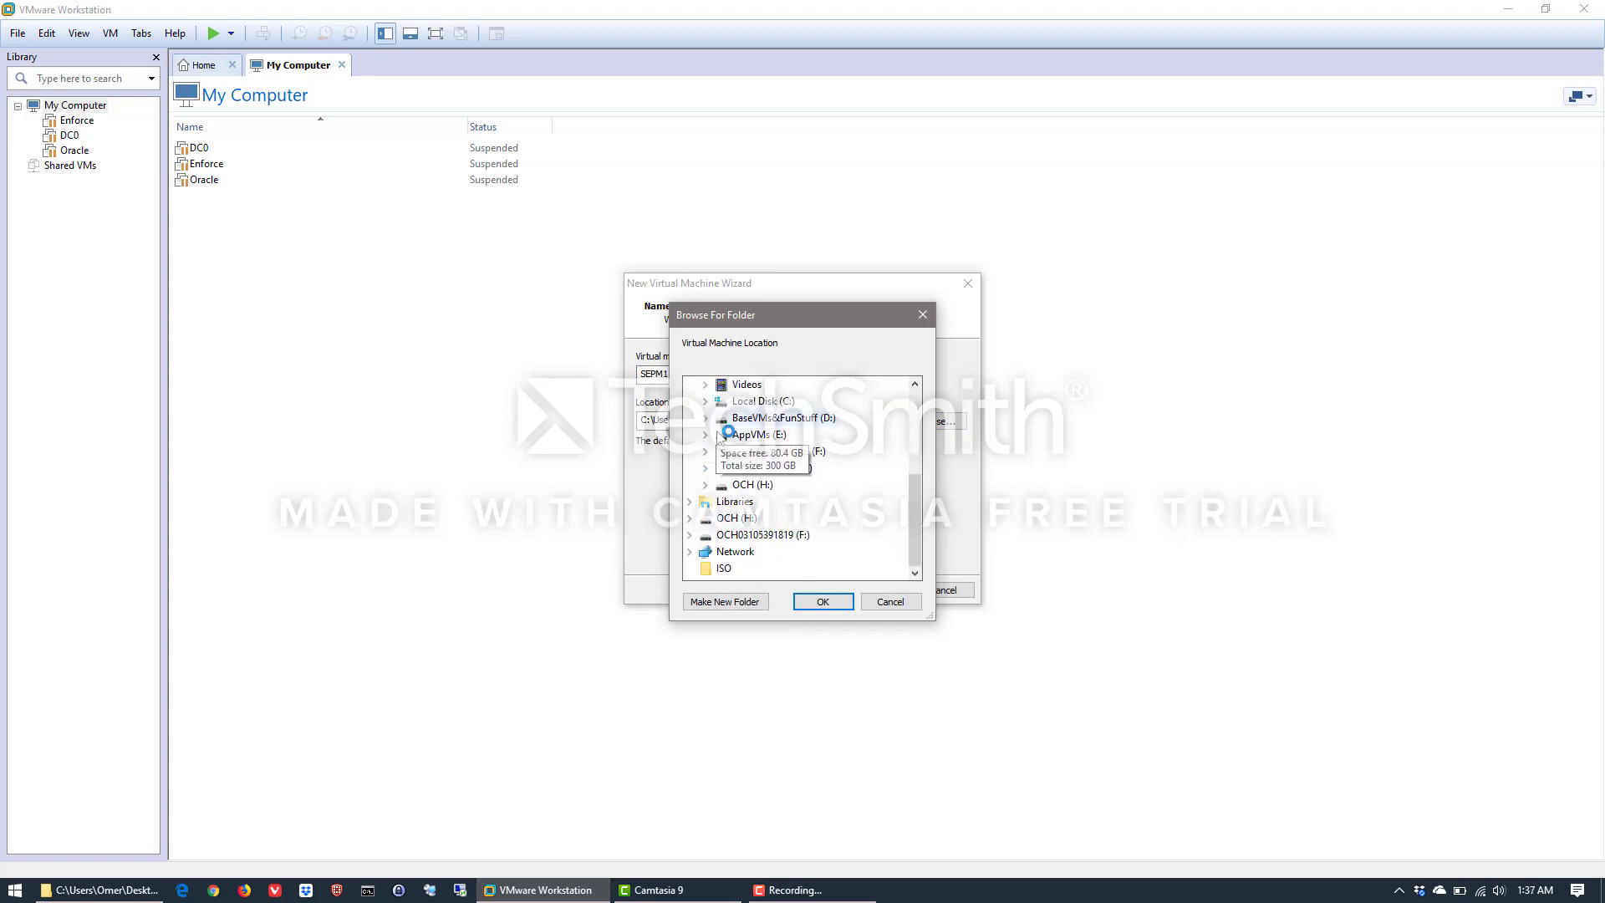
click(707, 418)
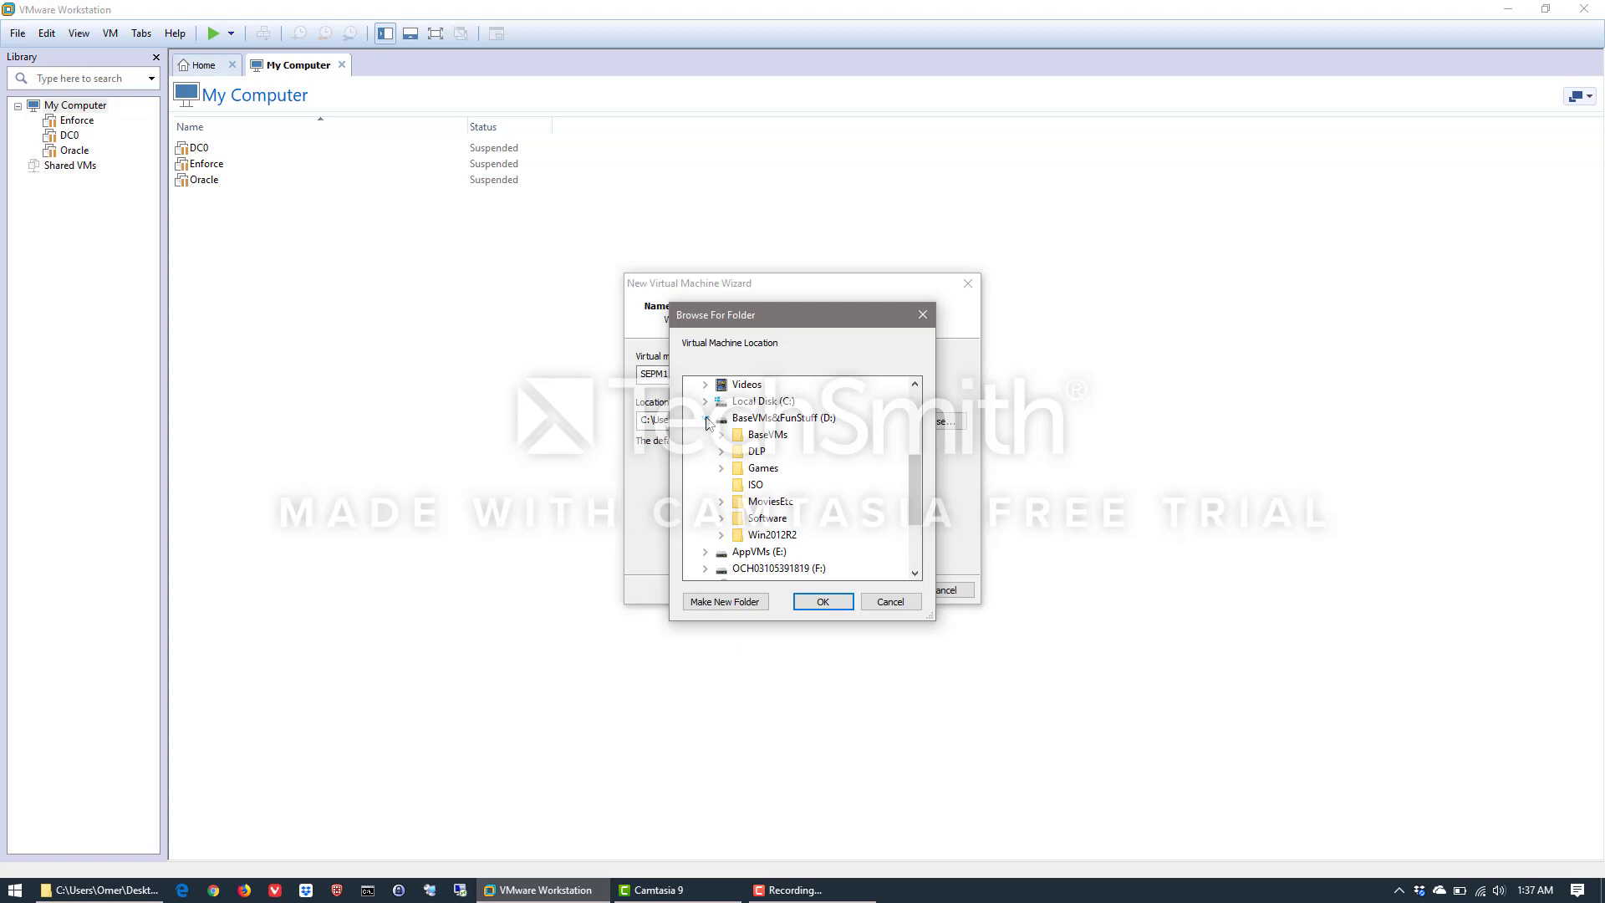
click(707, 419)
click(705, 436)
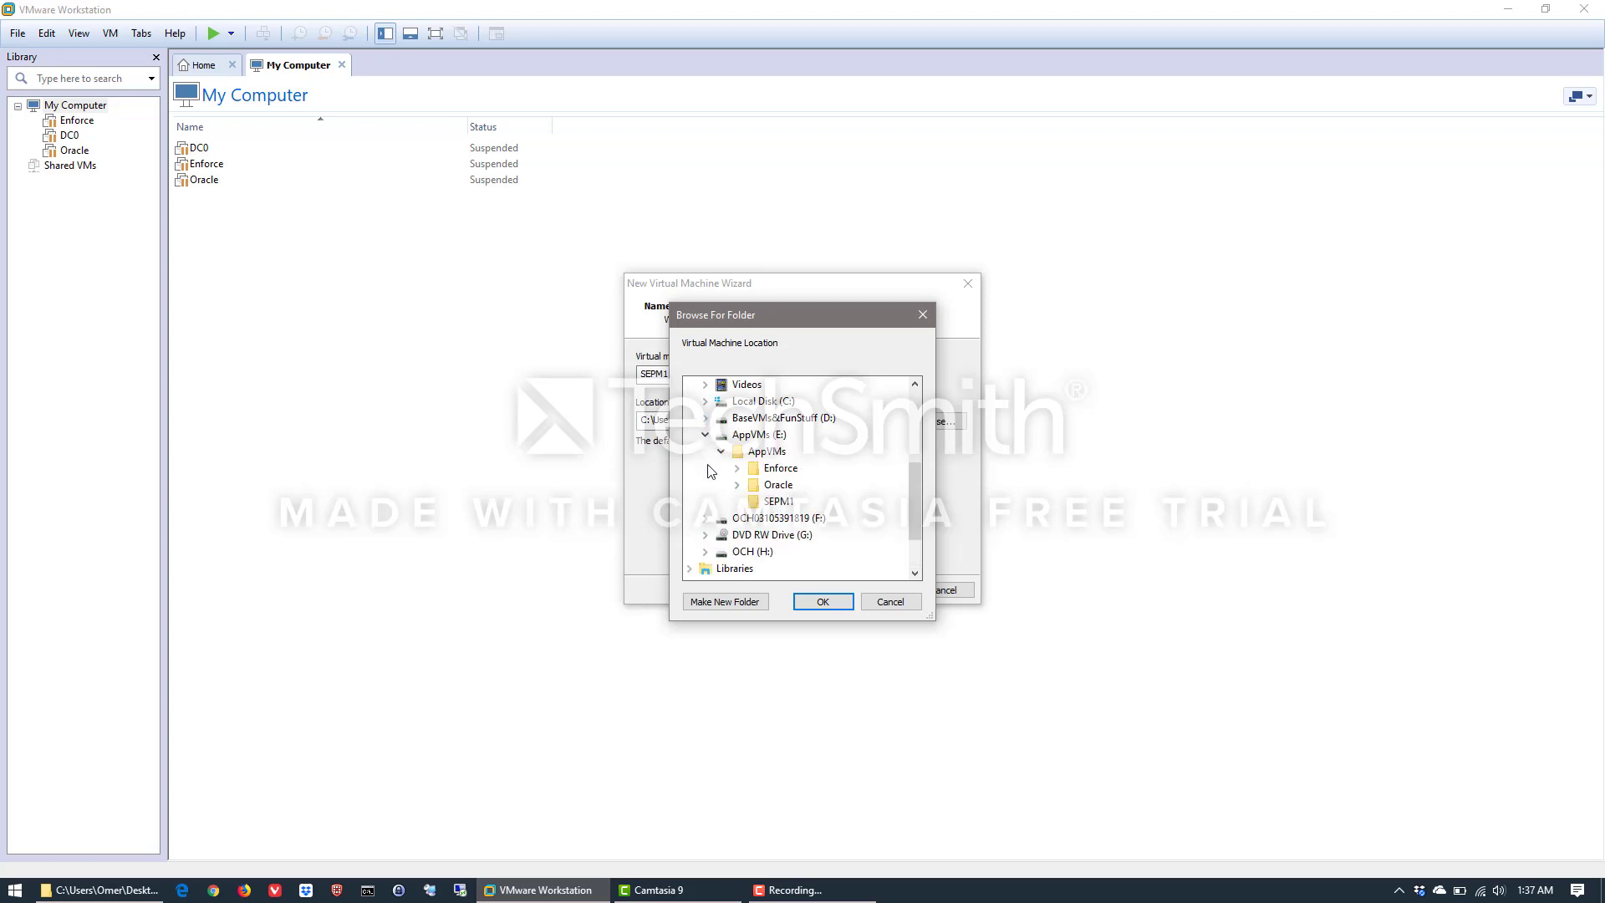
click(778, 500)
click(823, 603)
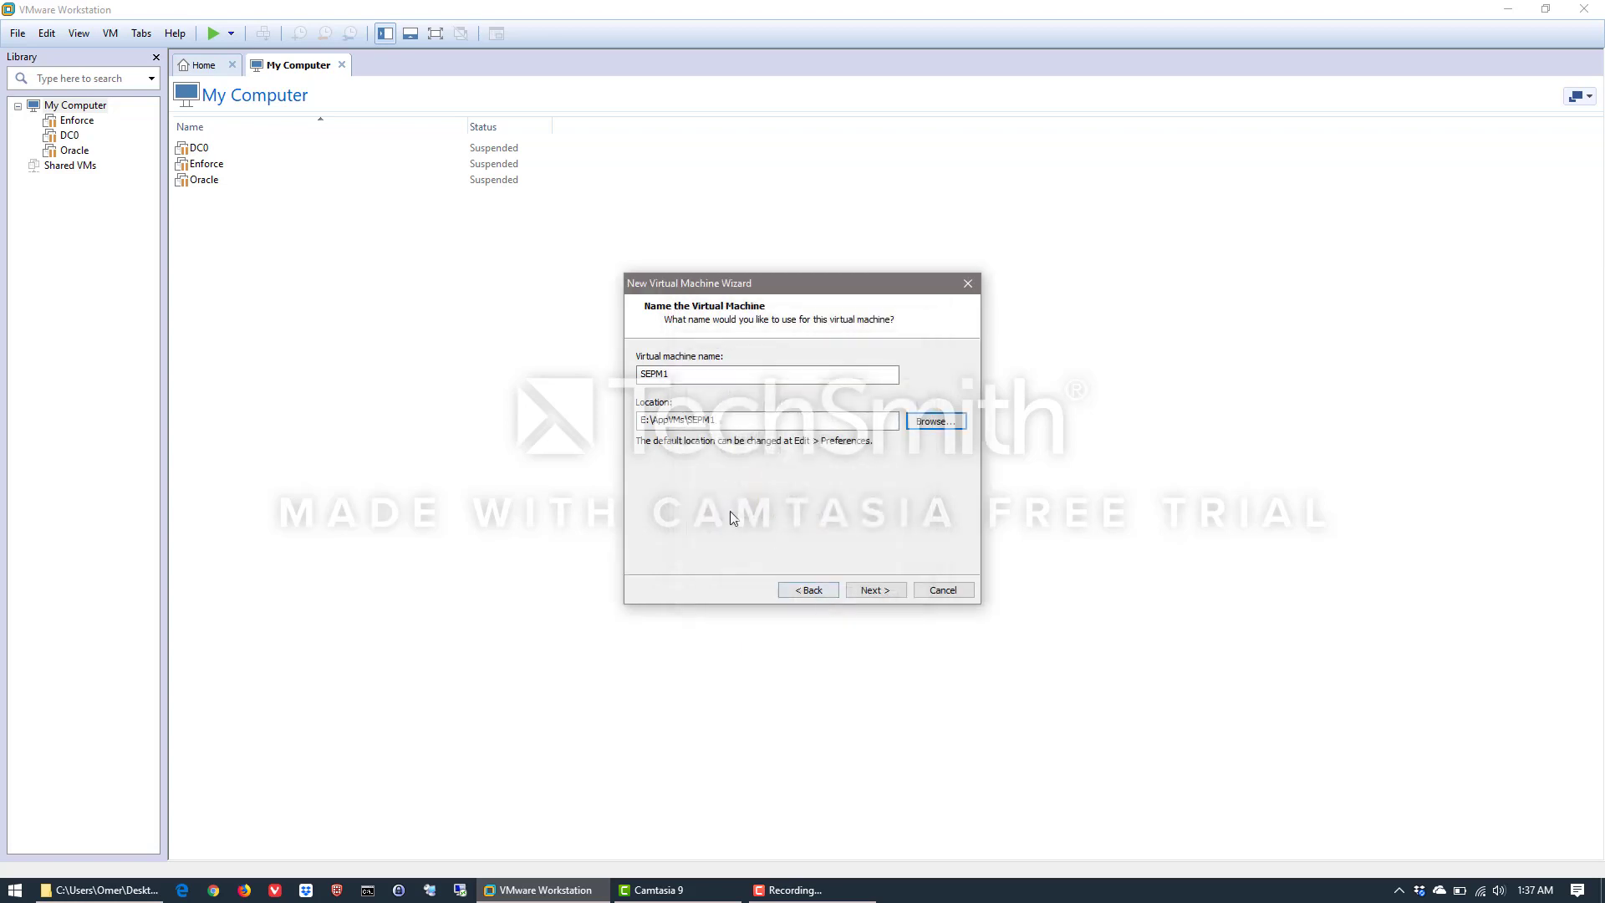
click(869, 590)
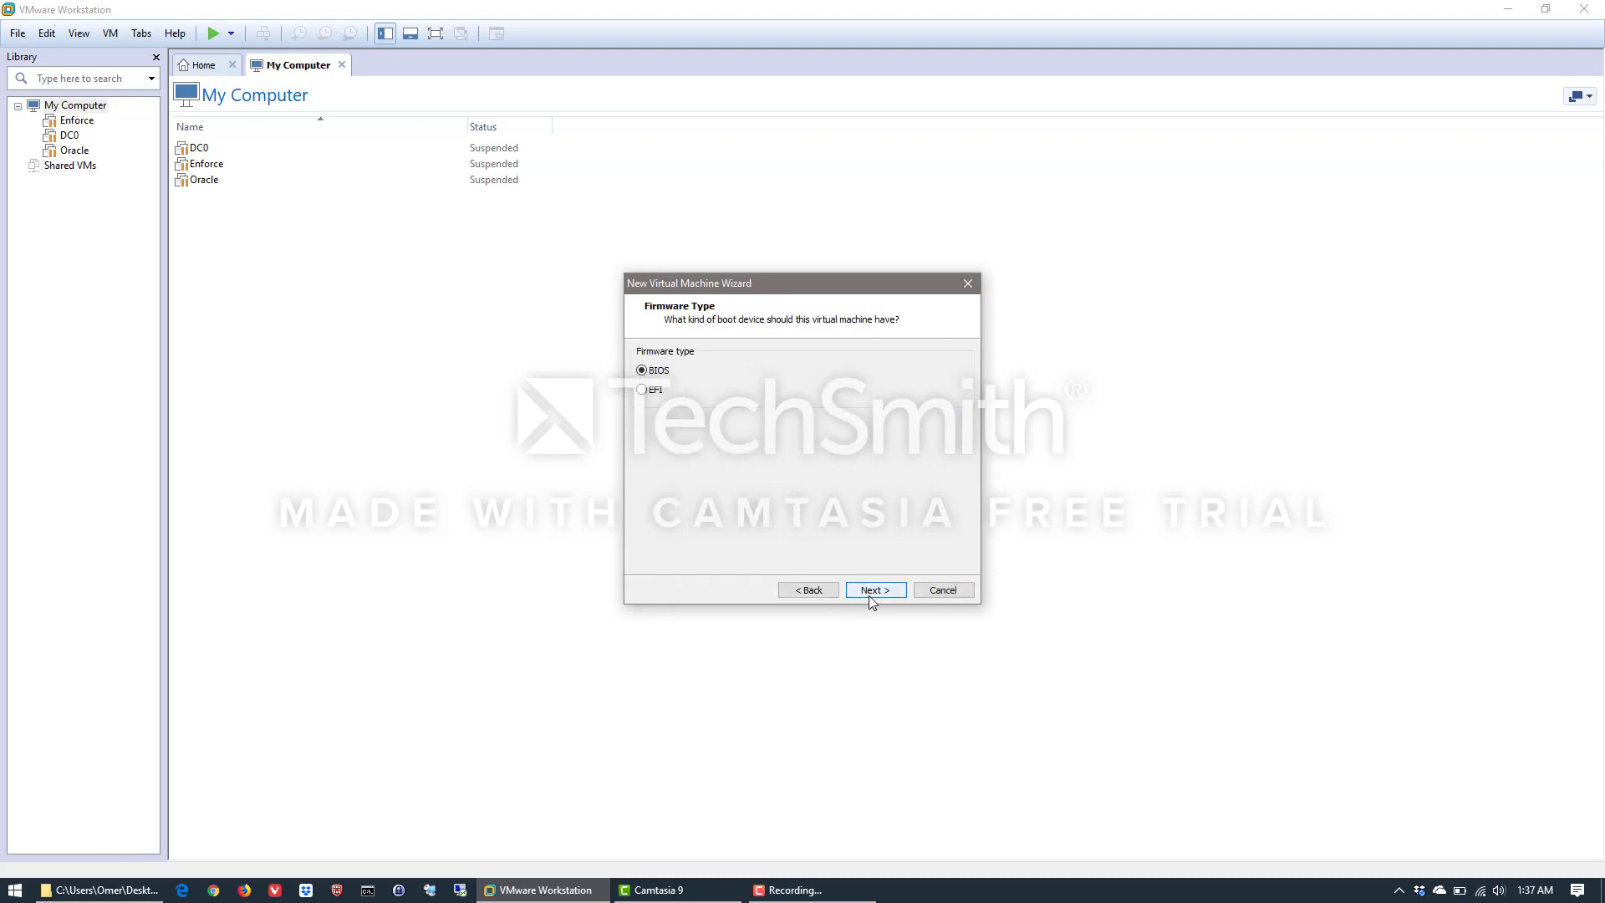
Keep BIOS as the firmware type and configure 2 processors with 2 cores per processor
click(869, 595)
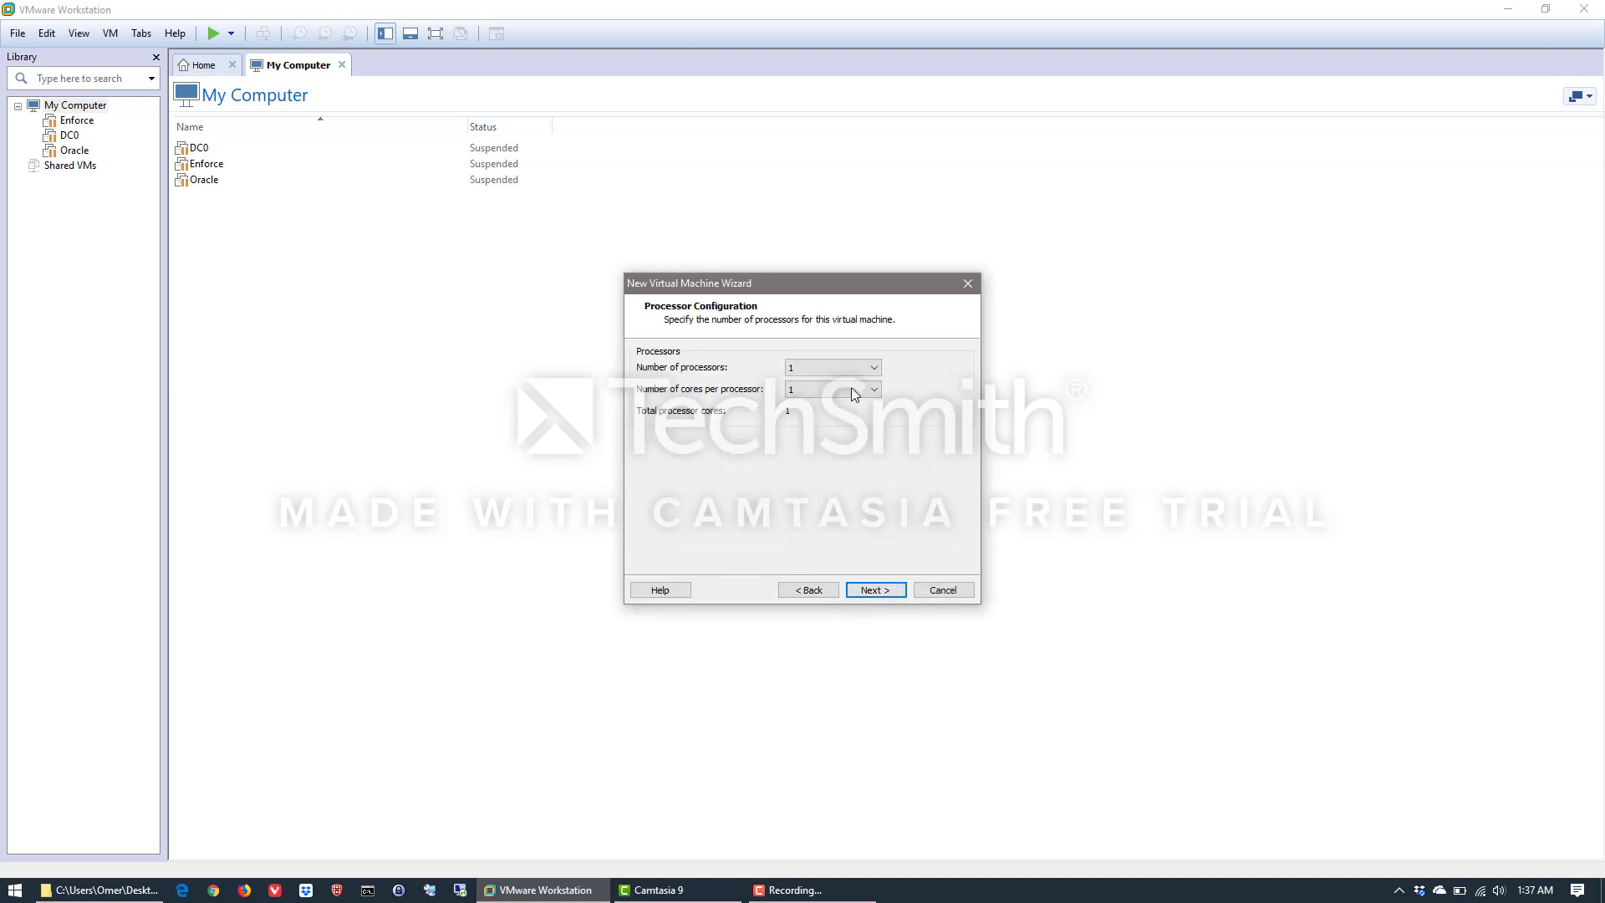
click(860, 368)
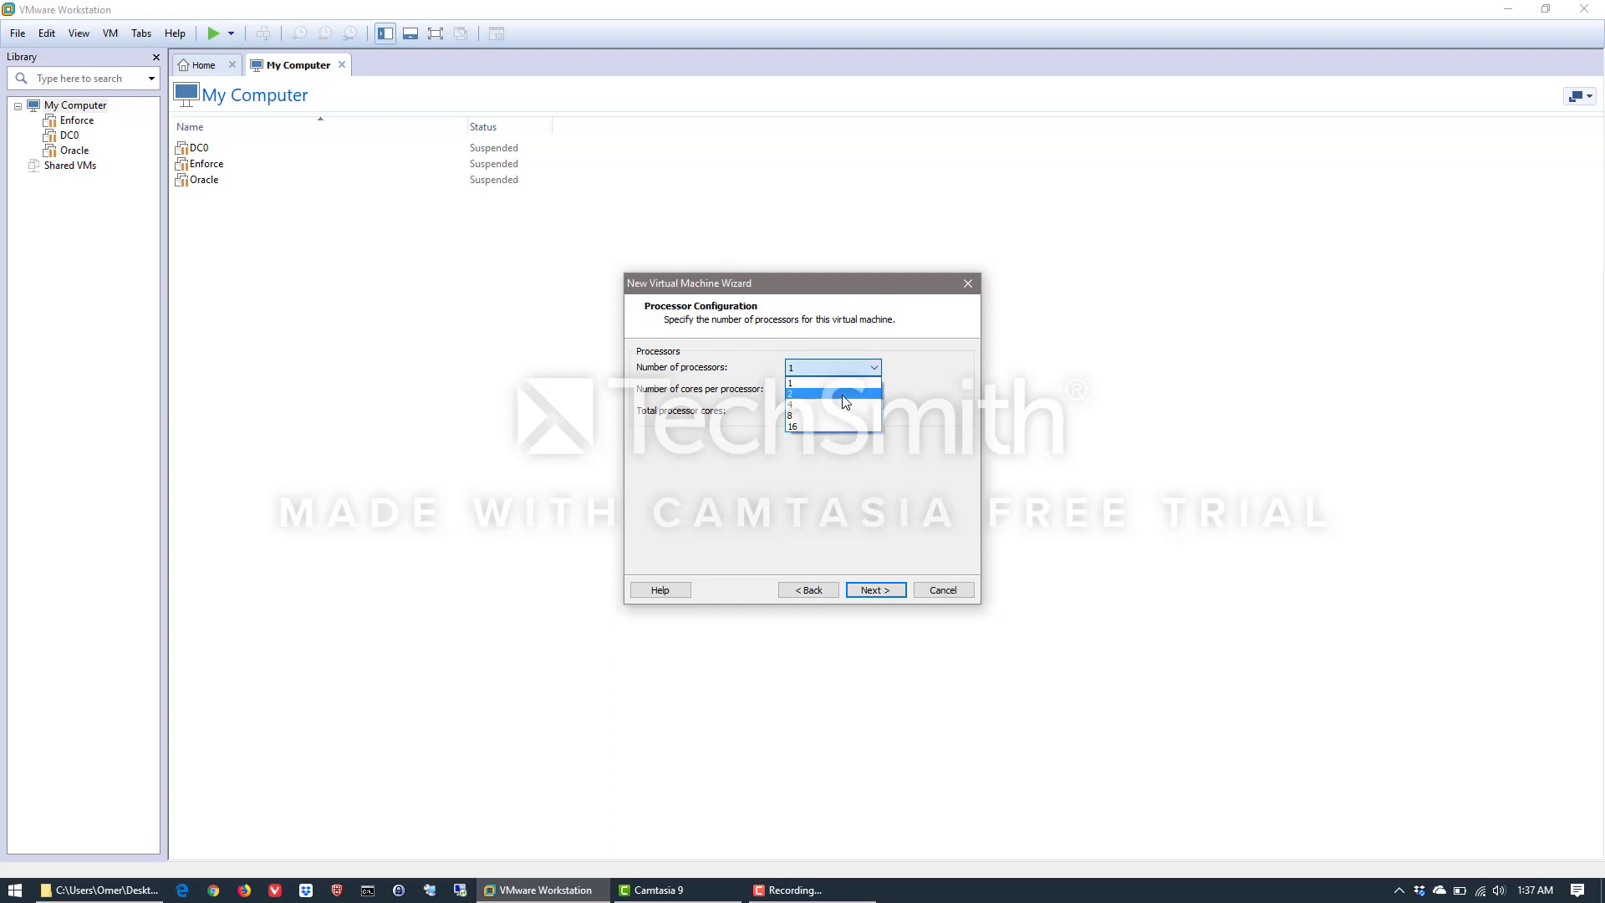
click(846, 393)
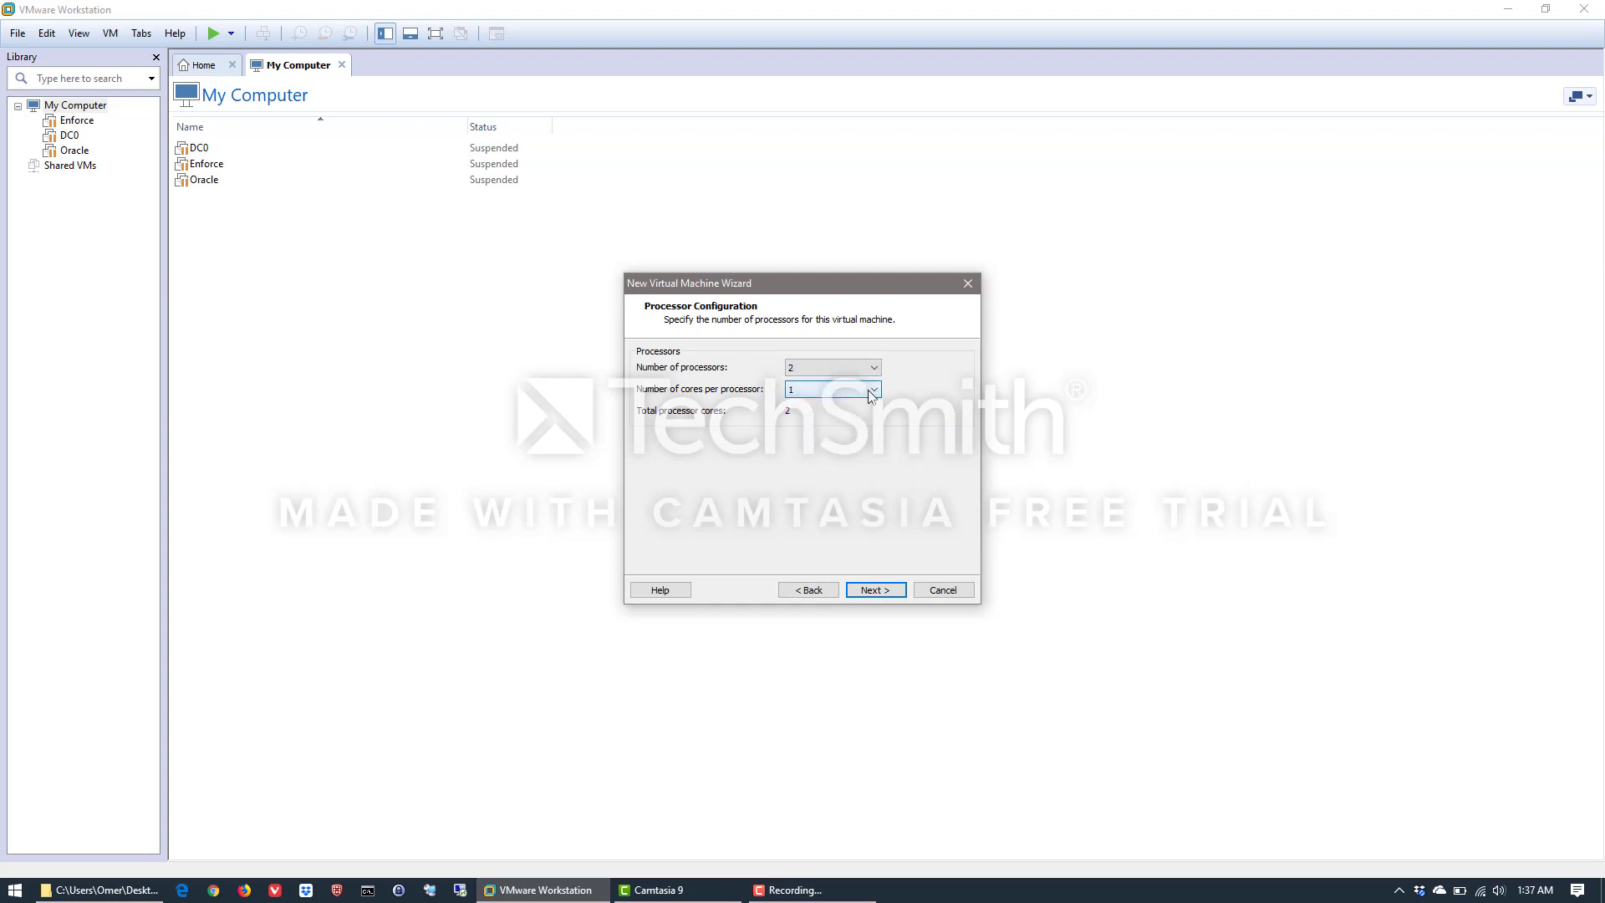
click(868, 389)
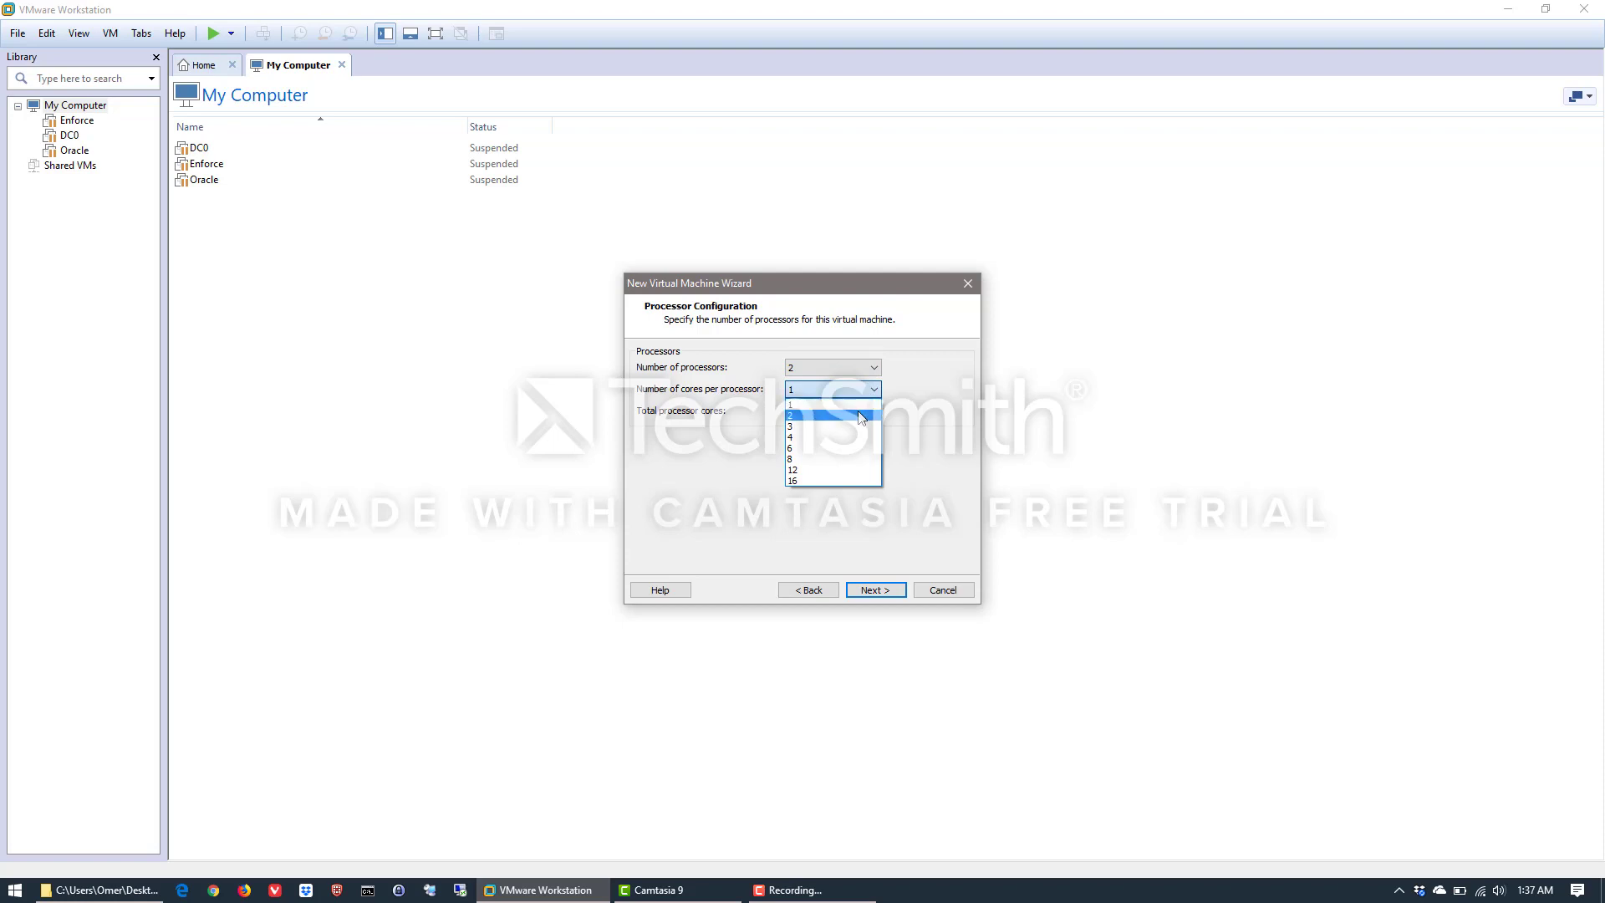
click(861, 415)
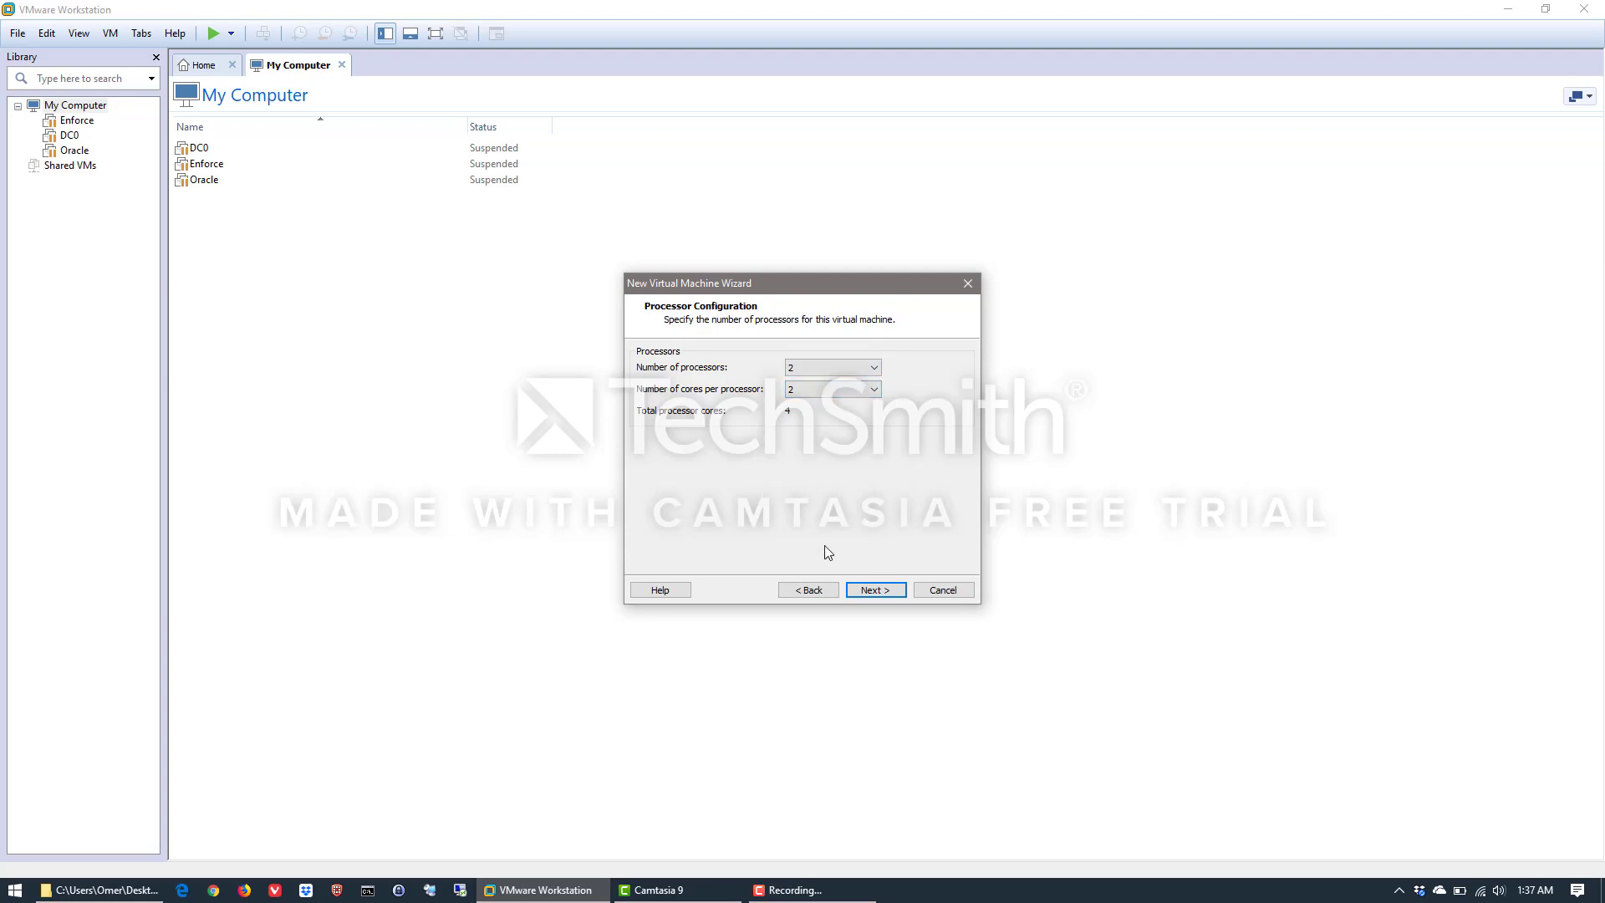
Accept the processor configuration and allocate 4 GB of memory to the virtual machine
click(888, 594)
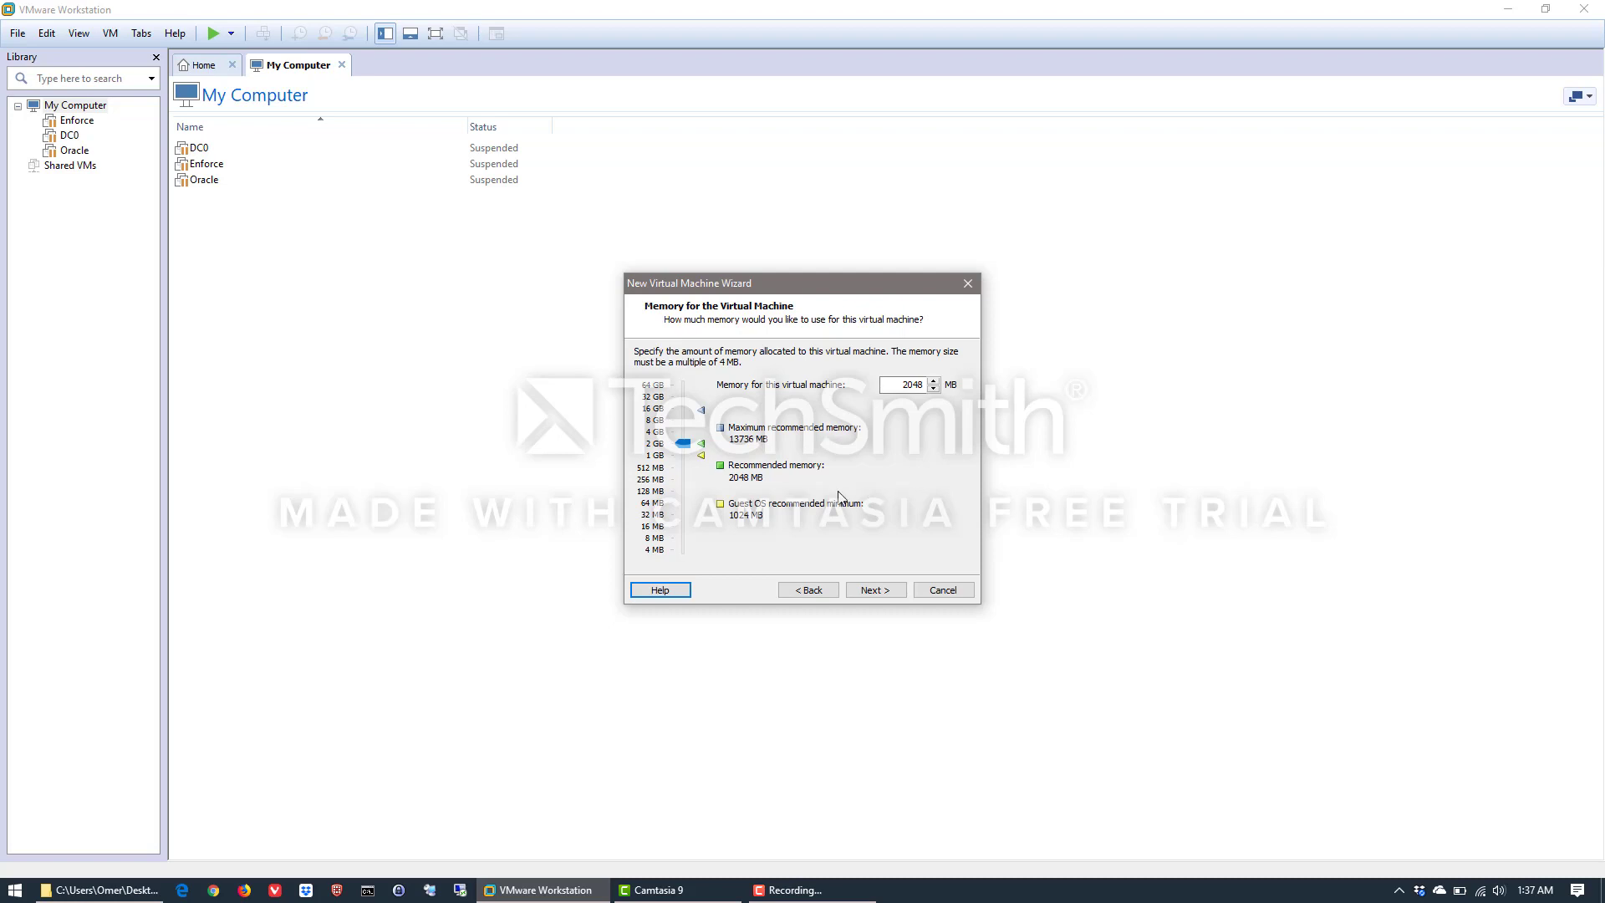
click(655, 434)
click(876, 590)
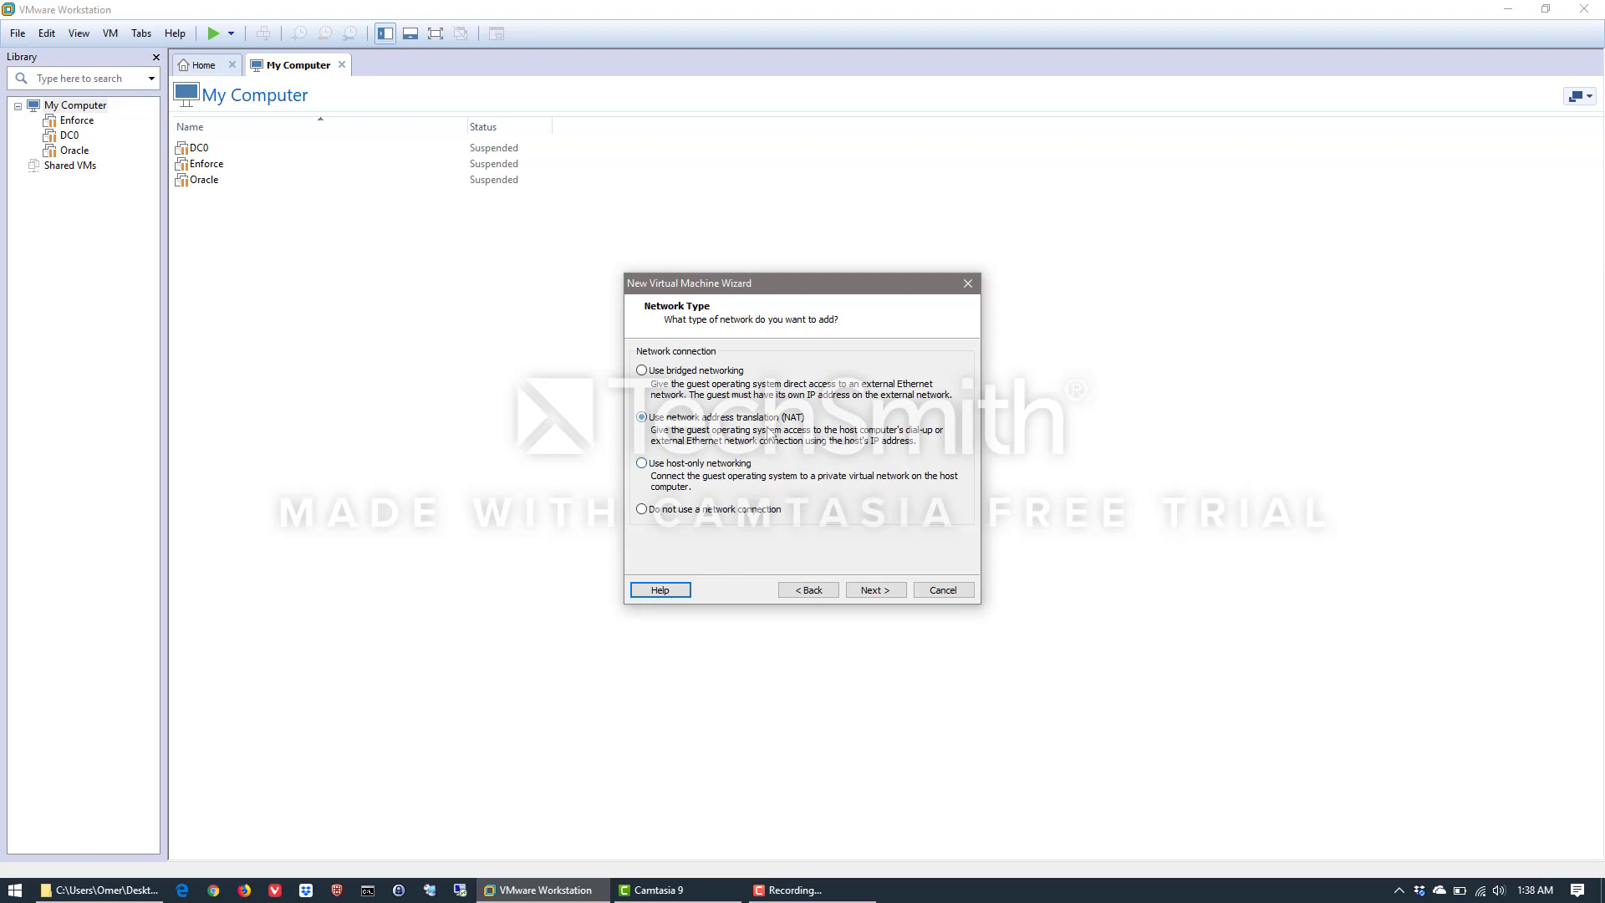
Keep NAT as the network type, with the recommended LSI Logic SAS controller and SCSI disk type
click(881, 593)
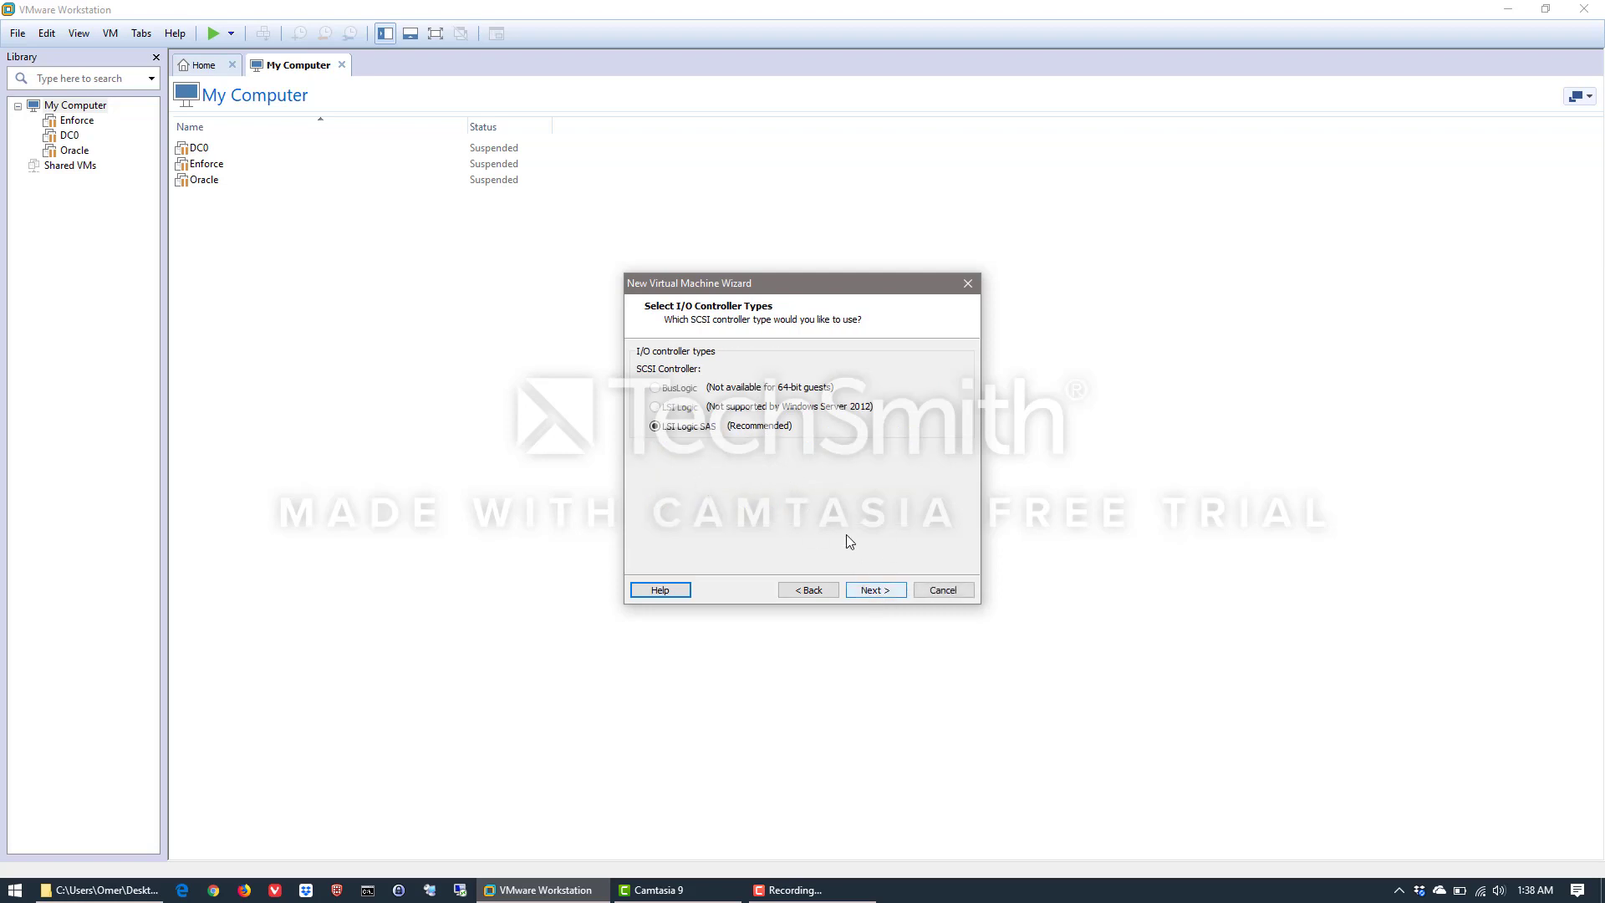
click(876, 590)
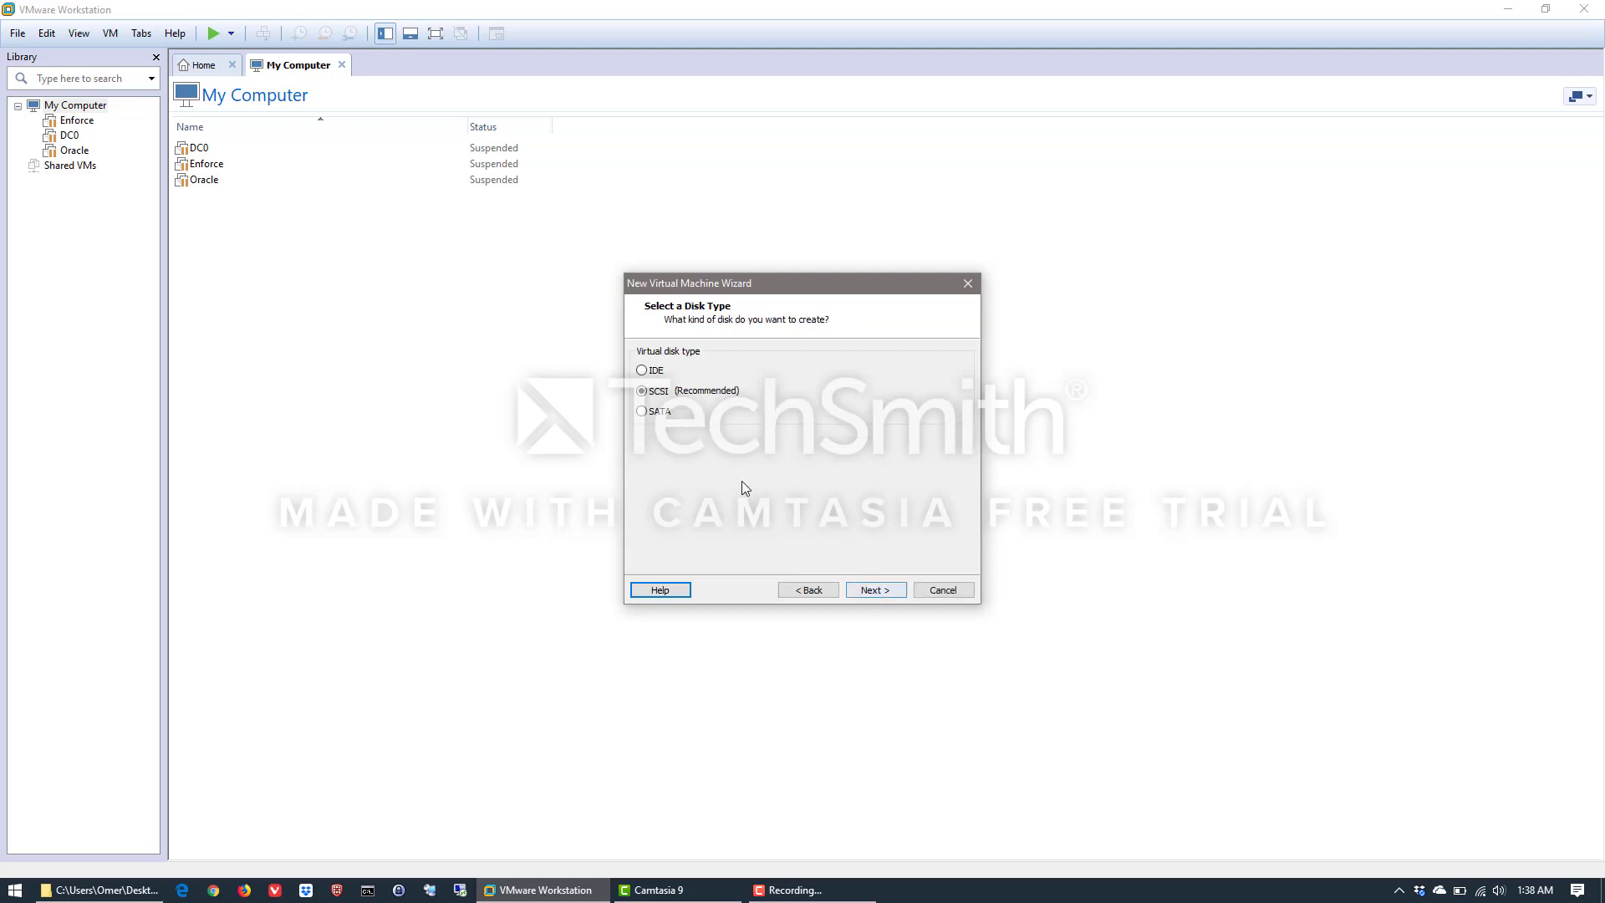
click(873, 590)
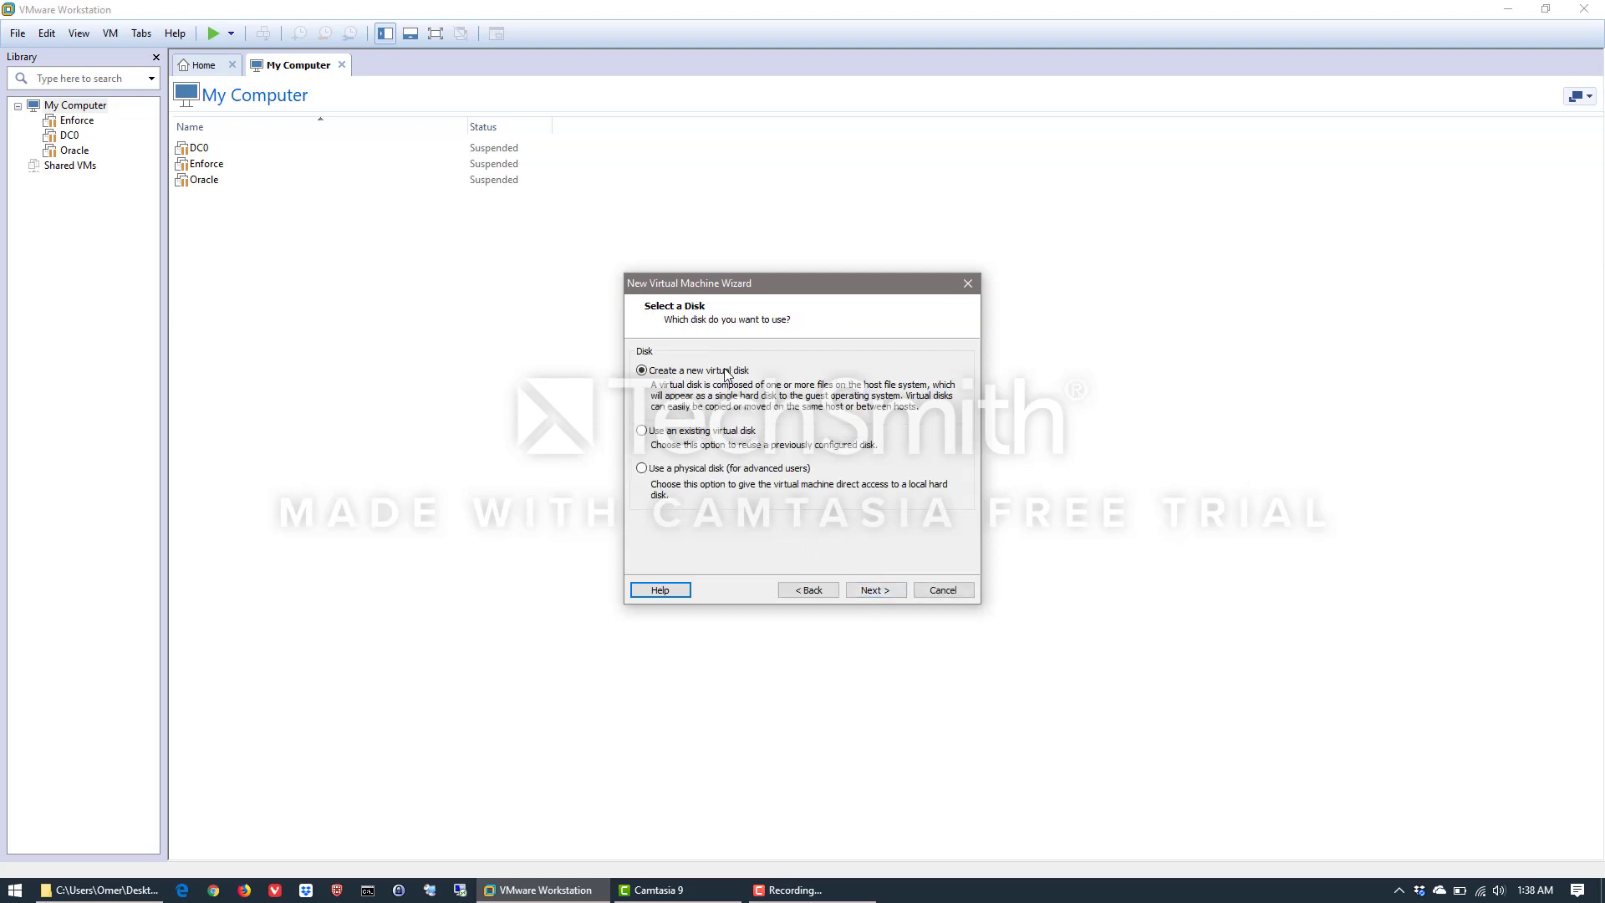
Create a new 60 GB virtual disk with all space allocated now and stored as a single file
click(875, 591)
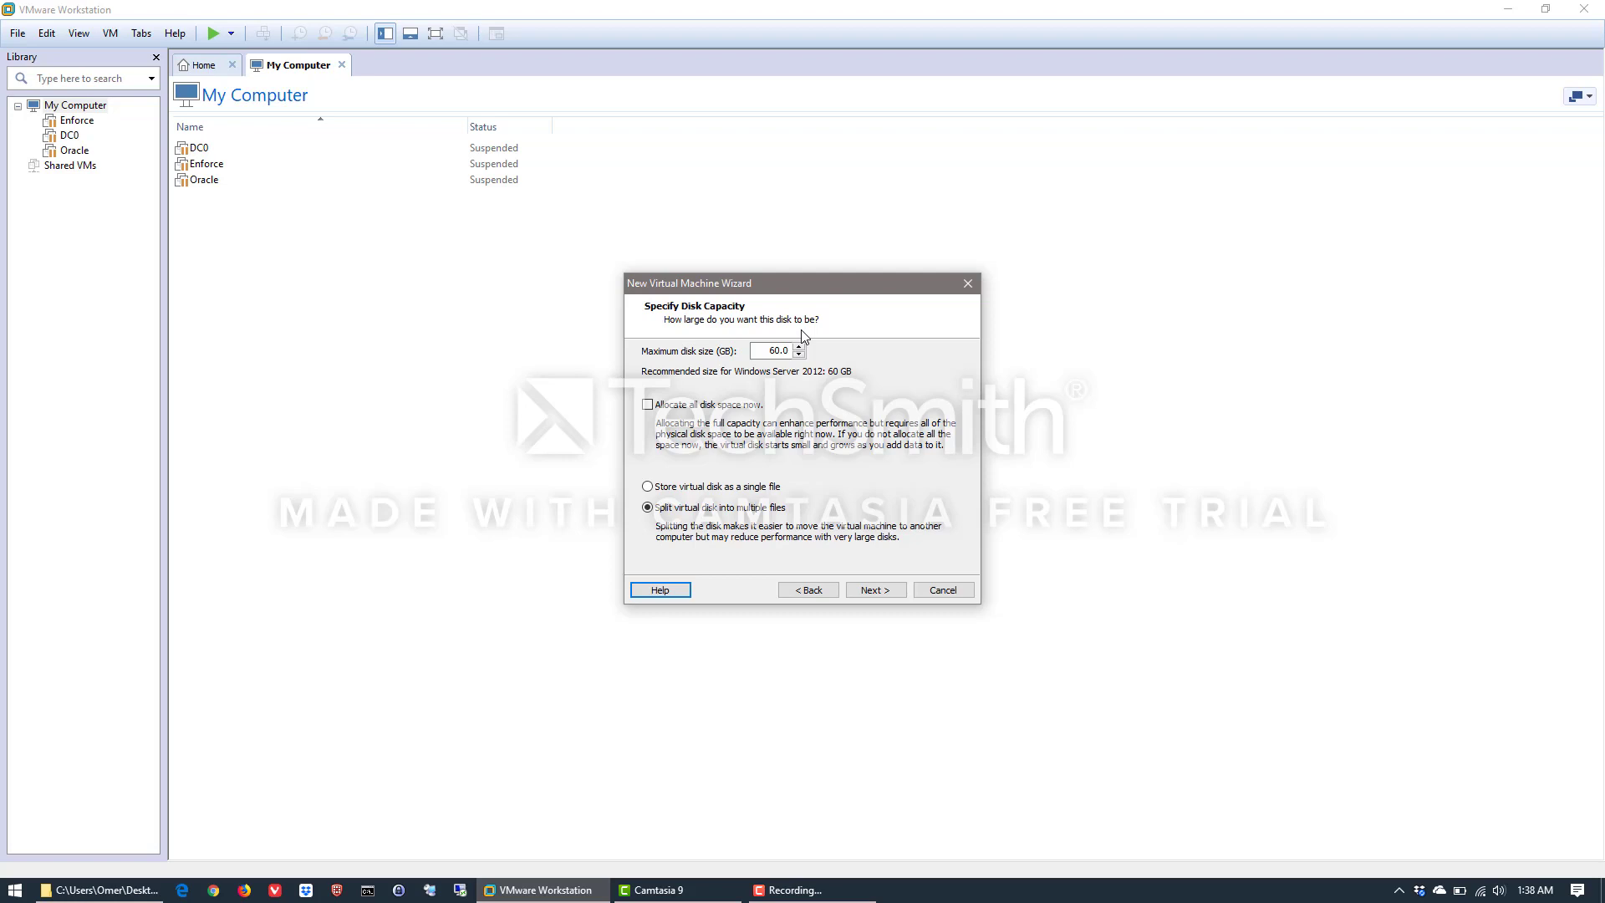
click(648, 407)
click(647, 488)
click(878, 592)
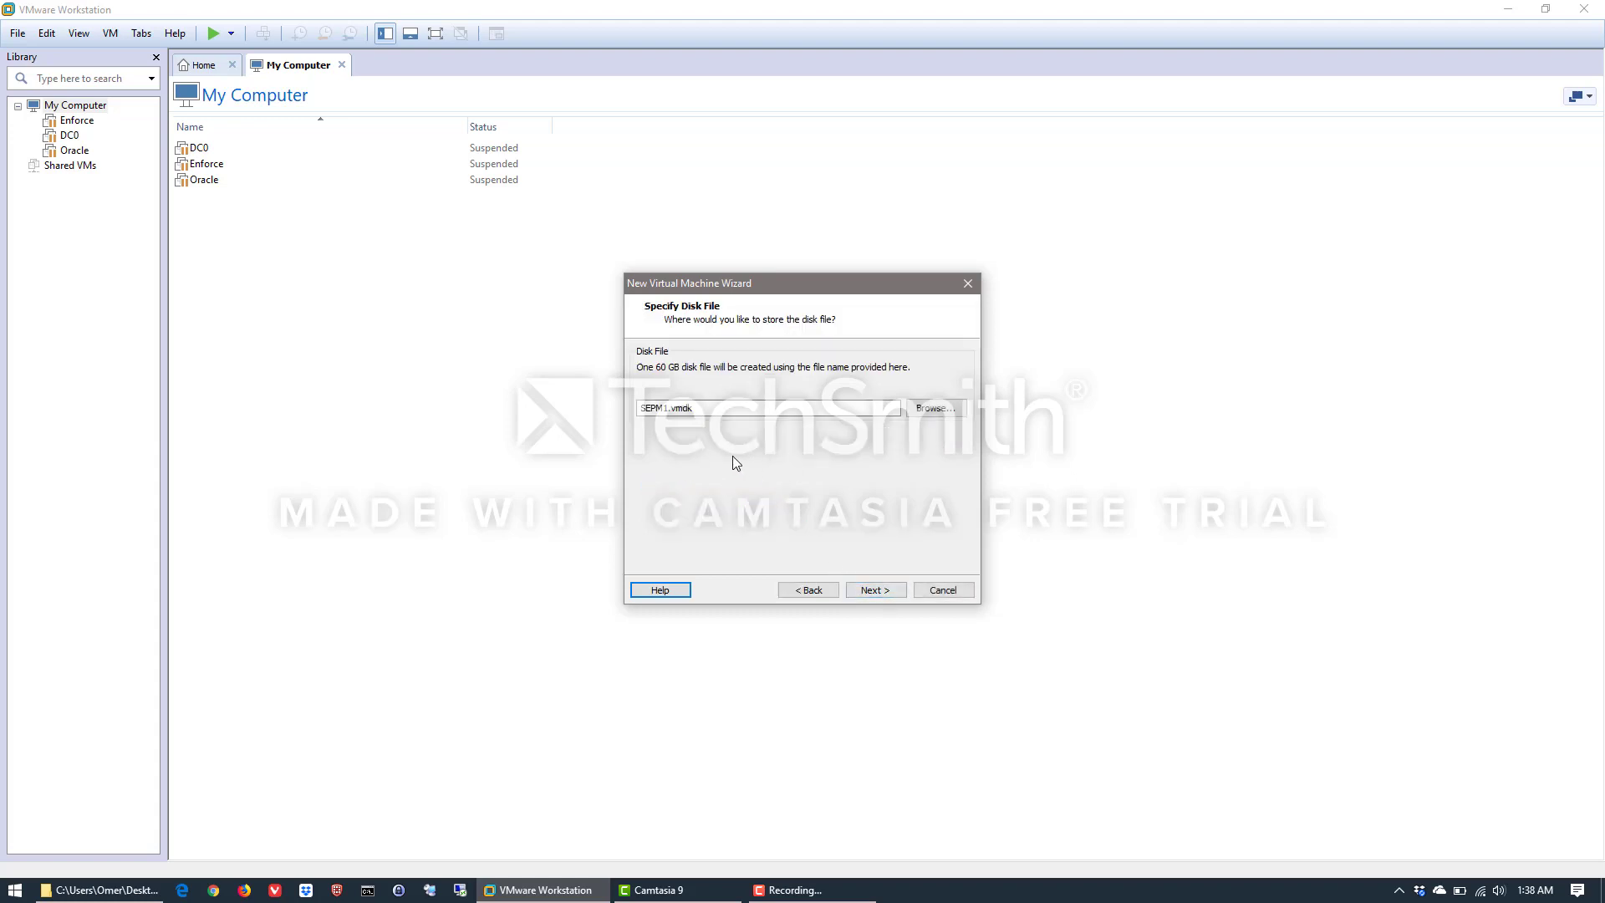
Keep SEPM1.vmdk as the disk file and create the virtual machine, leaving it set to power on after creation
click(872, 591)
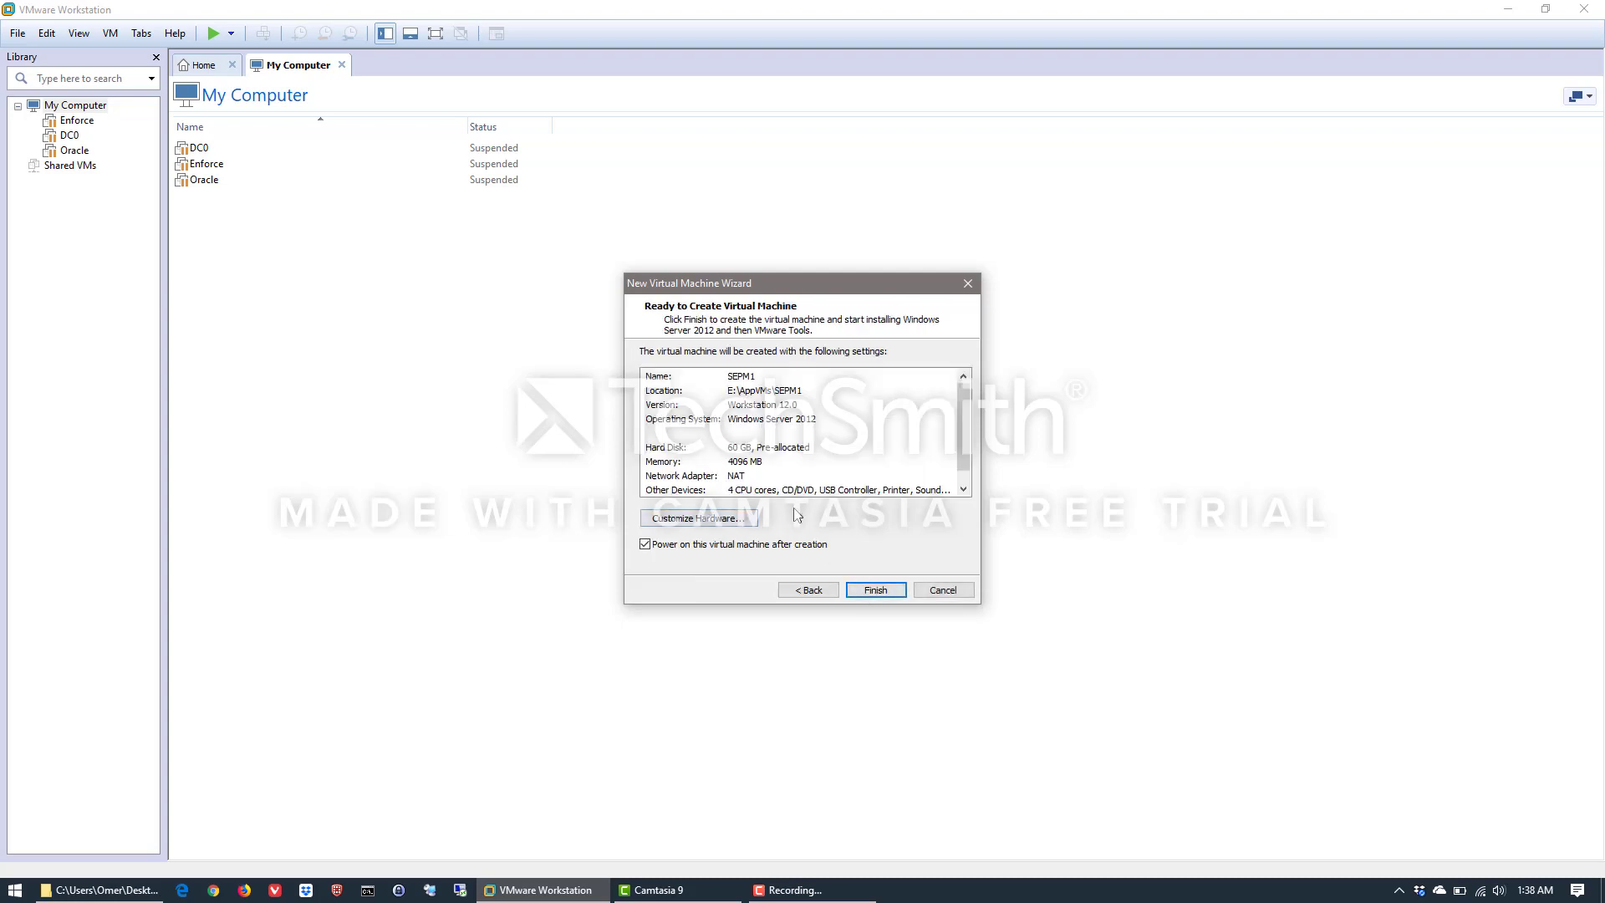
click(872, 590)
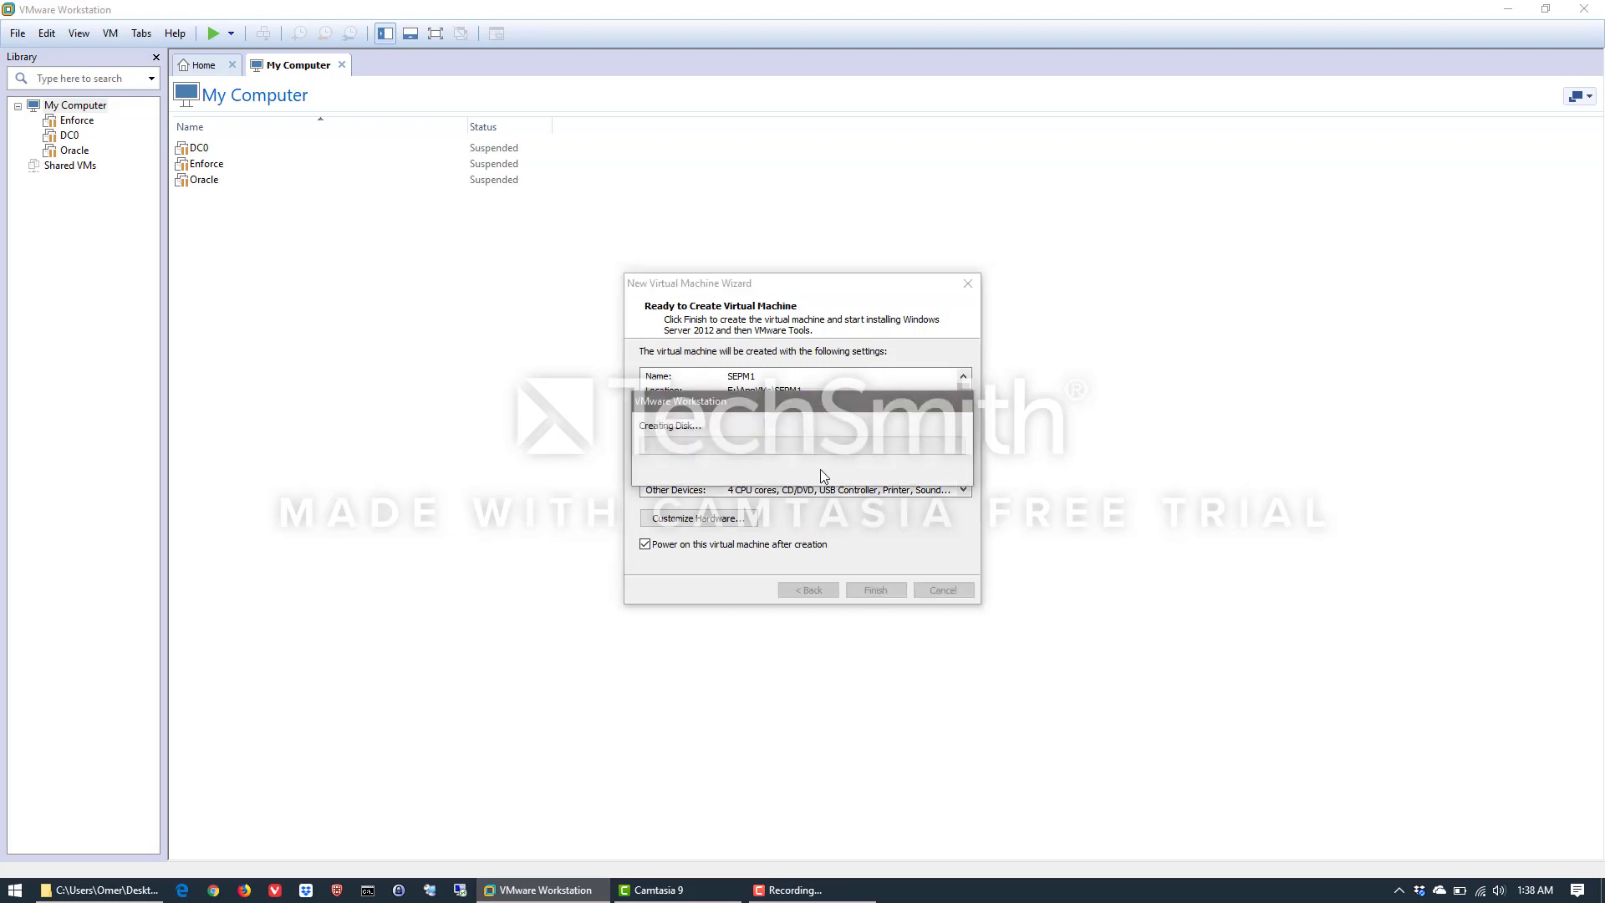
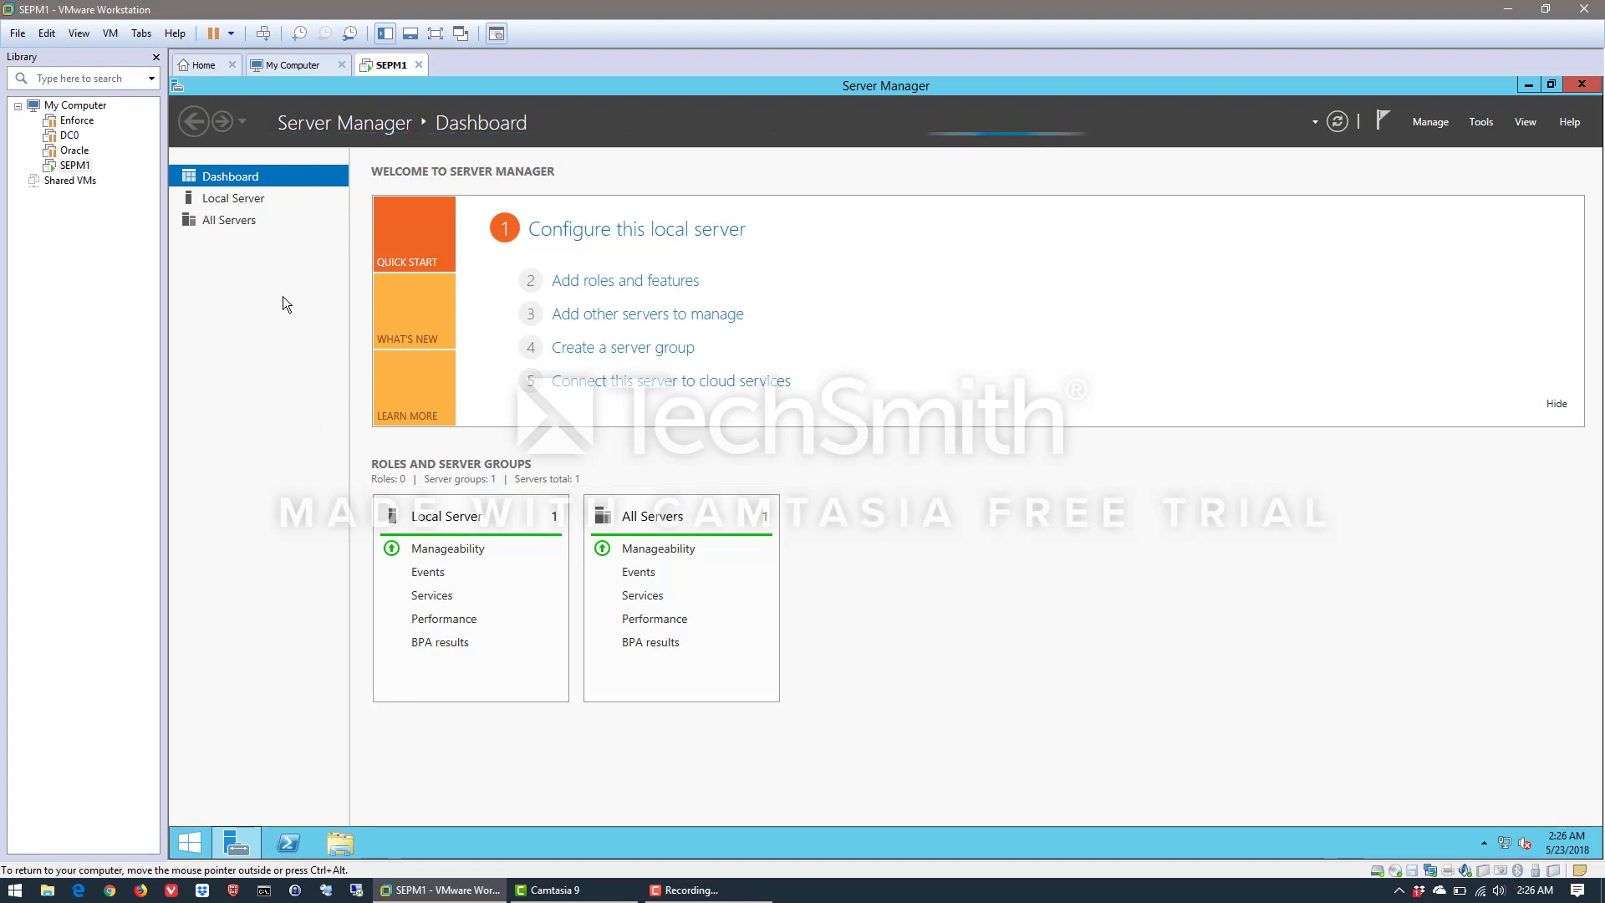
Change the local server's computer name to SEPM1, keeping it in the workgroup, and postpone the restart
click(234, 197)
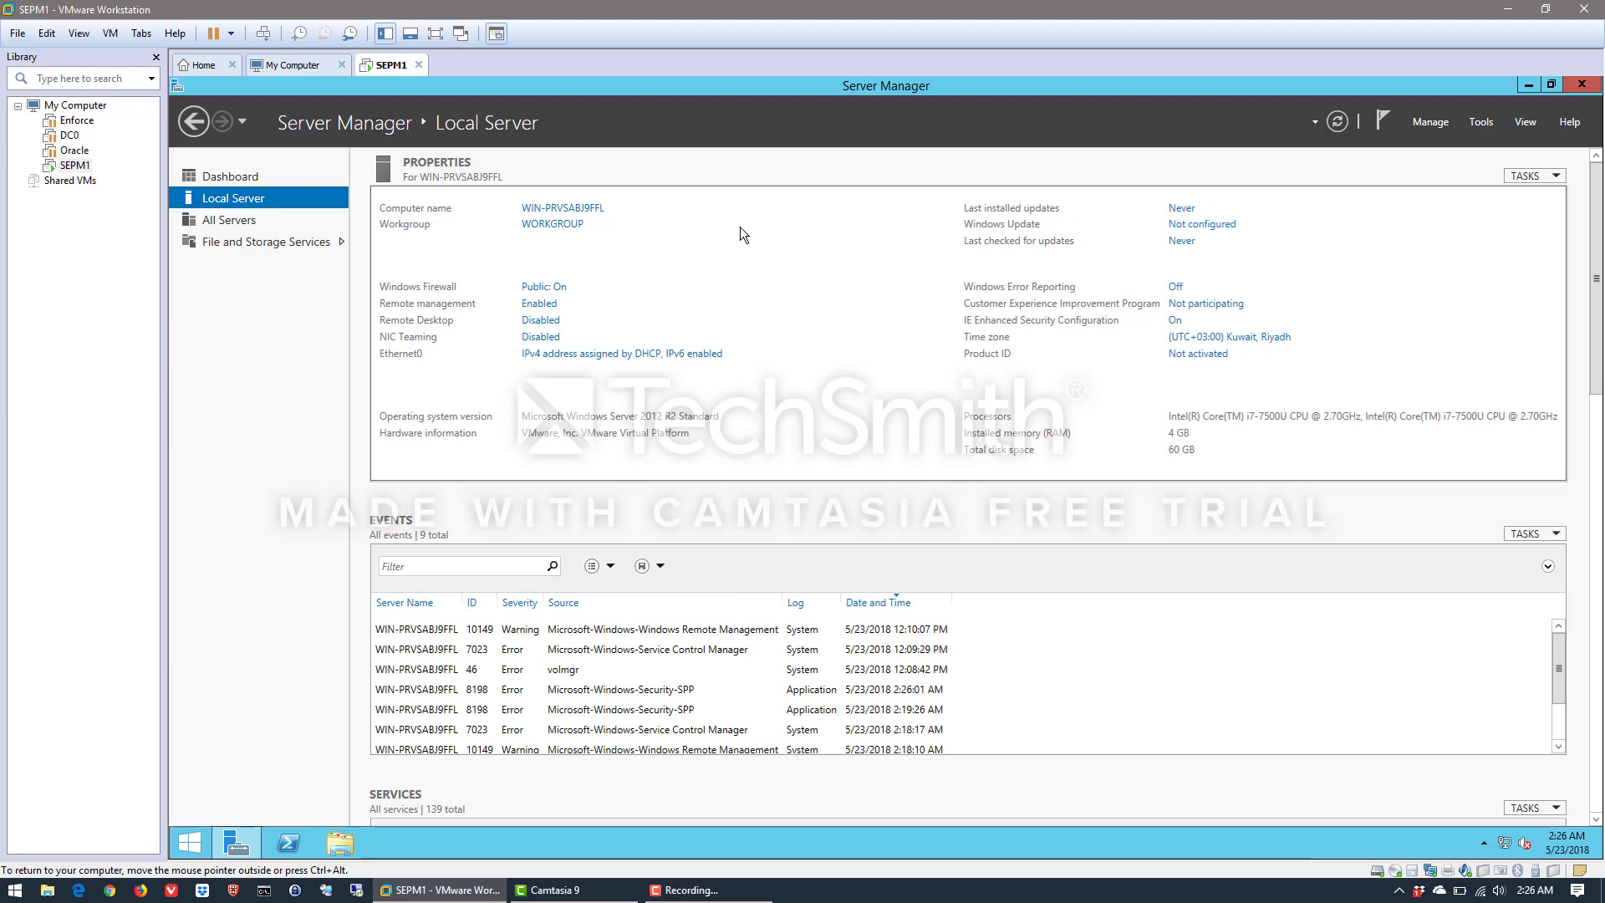
click(583, 212)
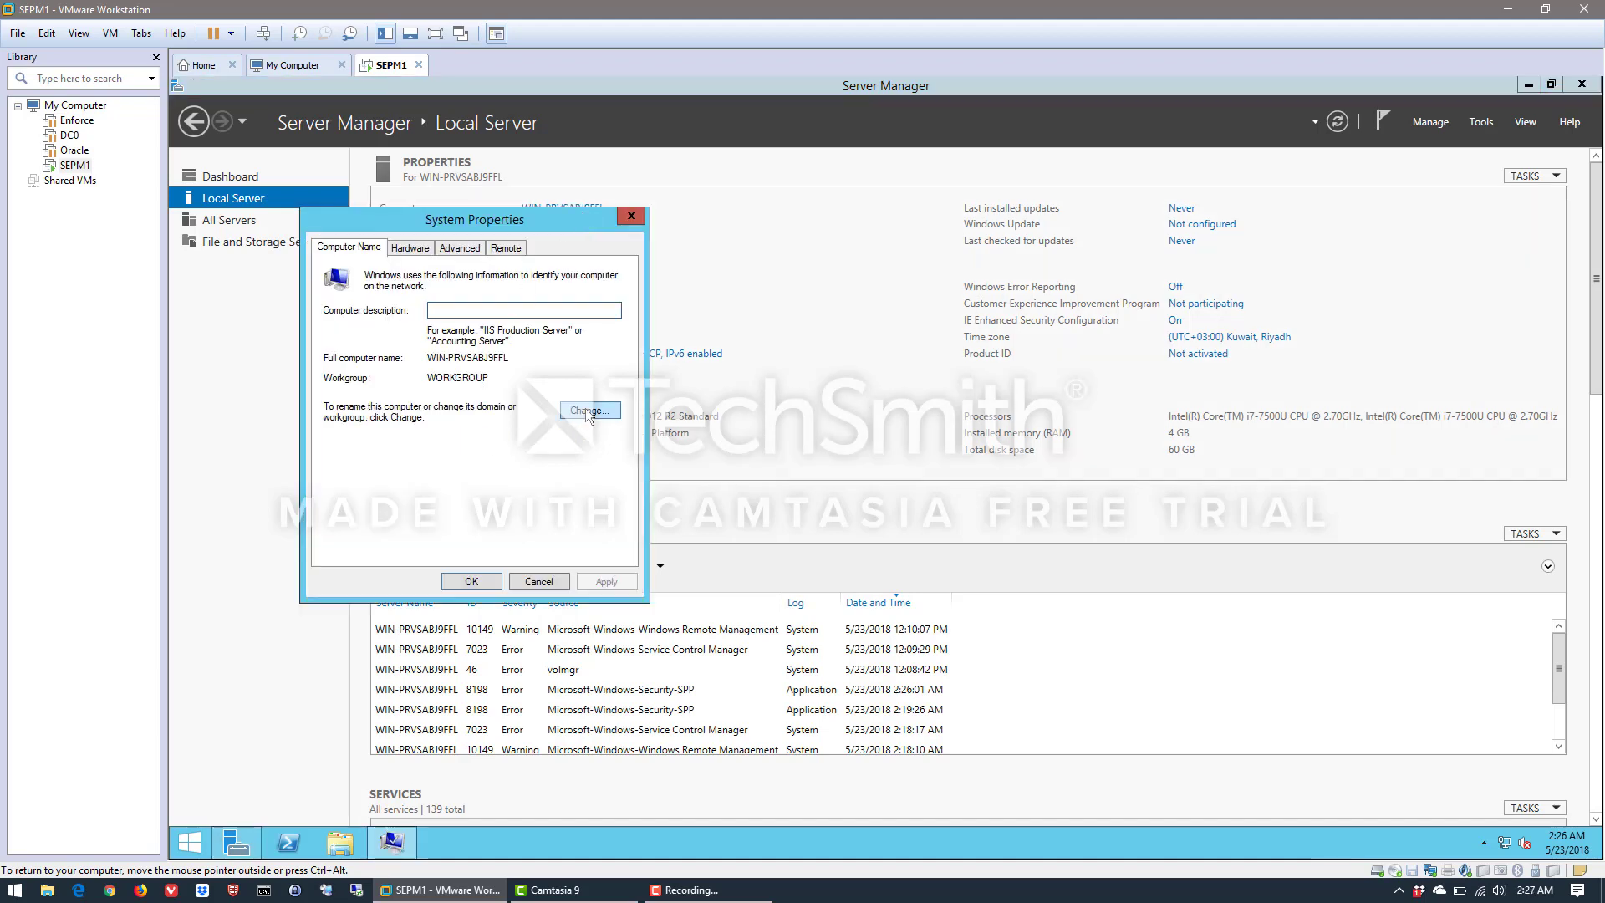
click(588, 411)
click(428, 348)
double_click(428, 347)
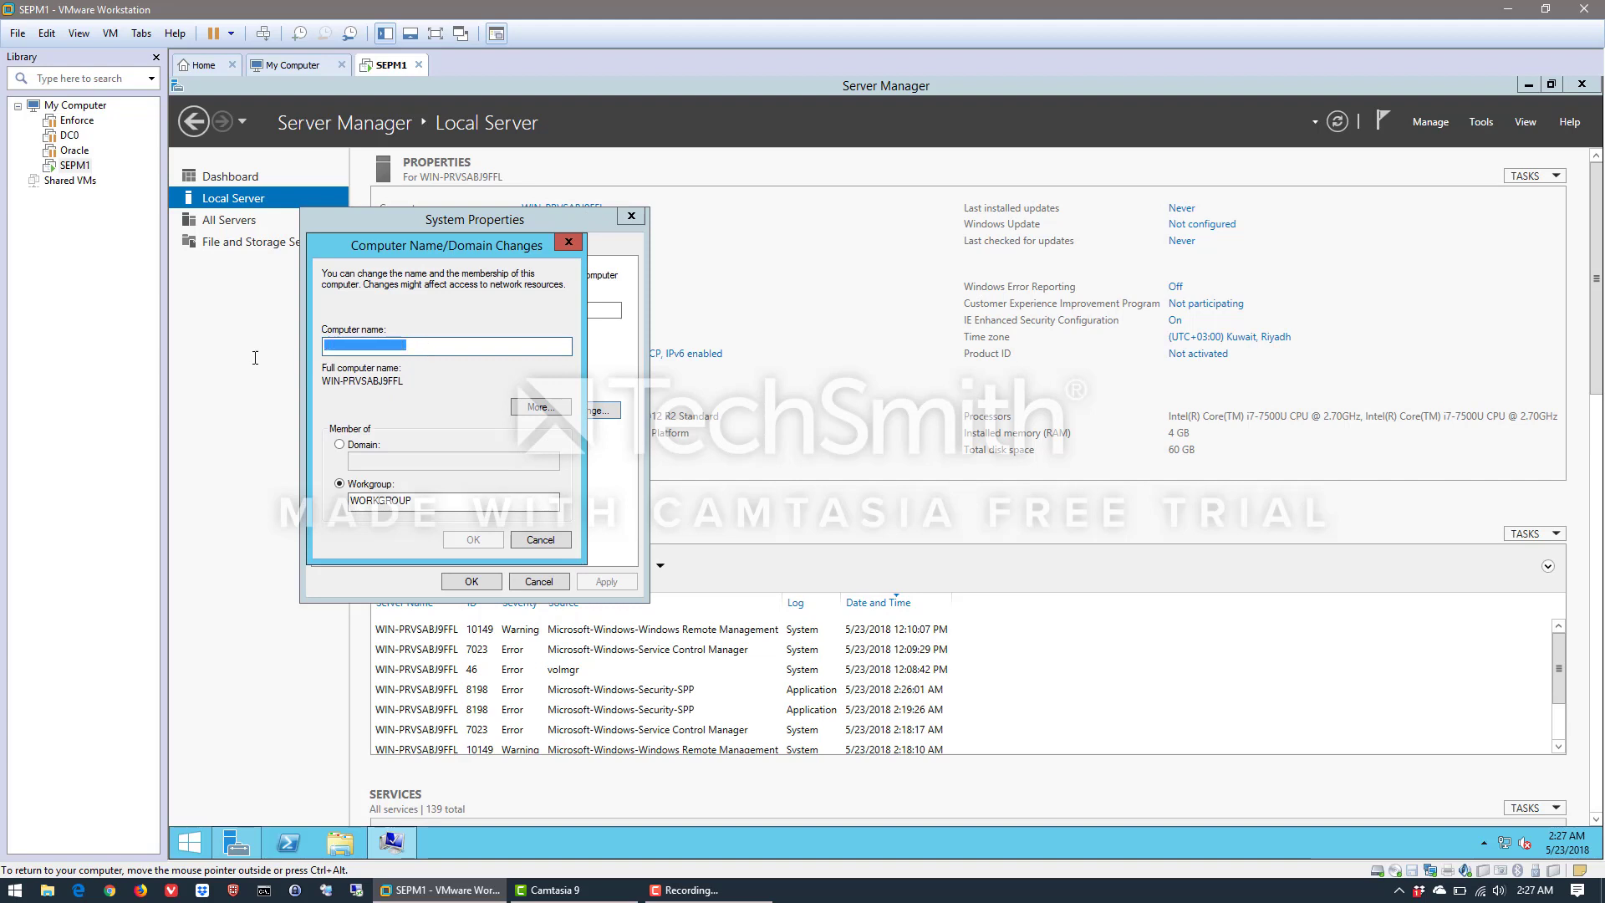
text(SEPM1)
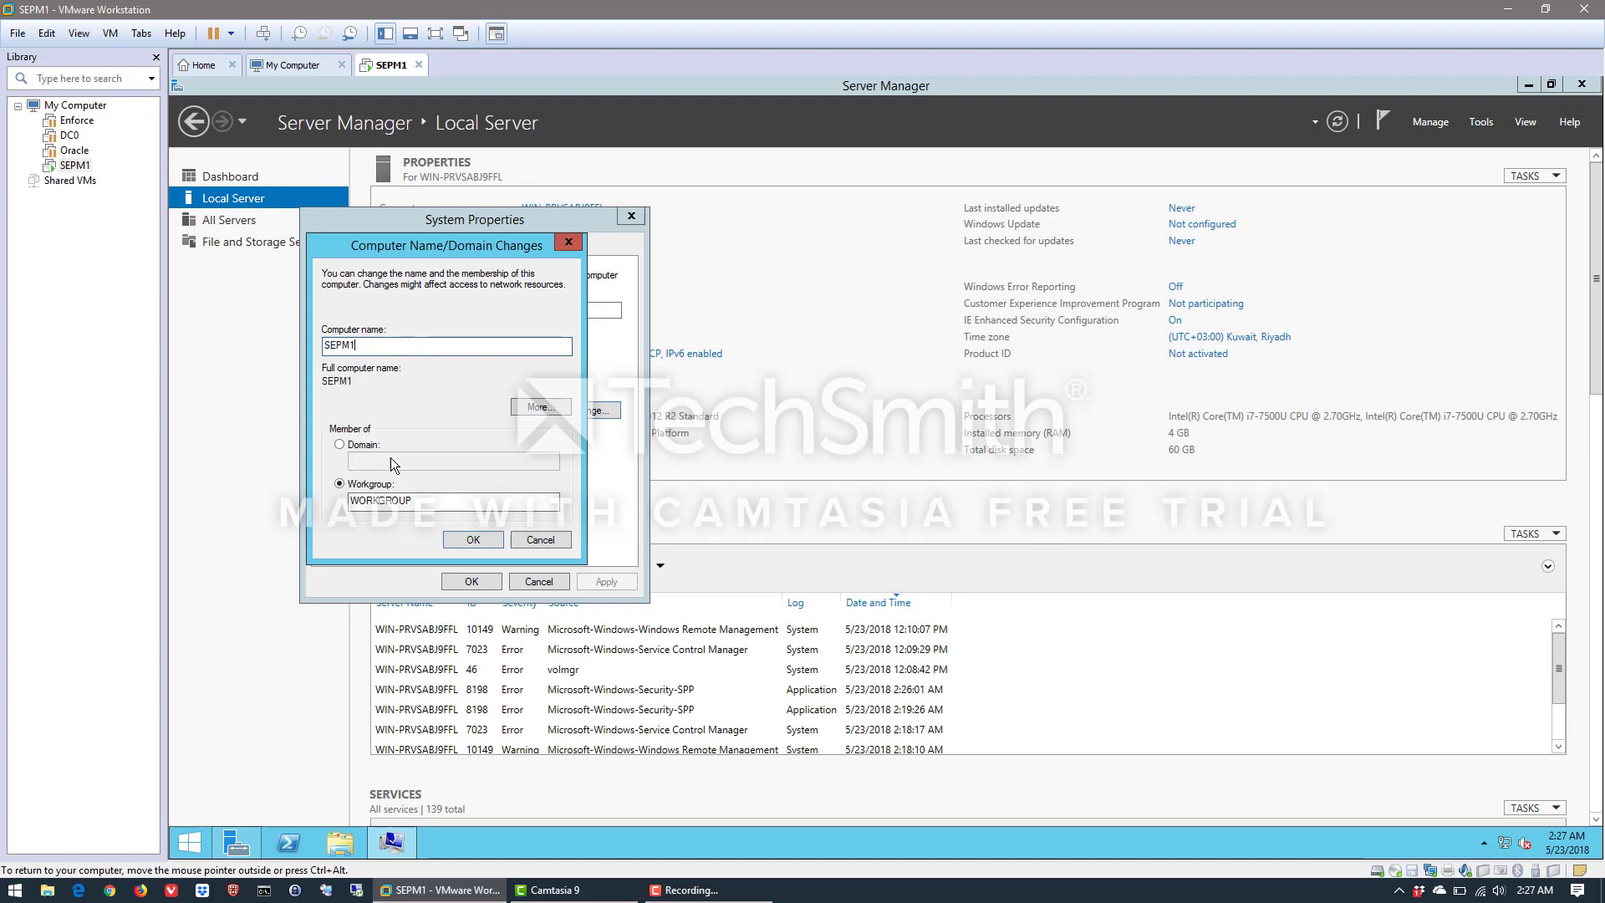
click(463, 543)
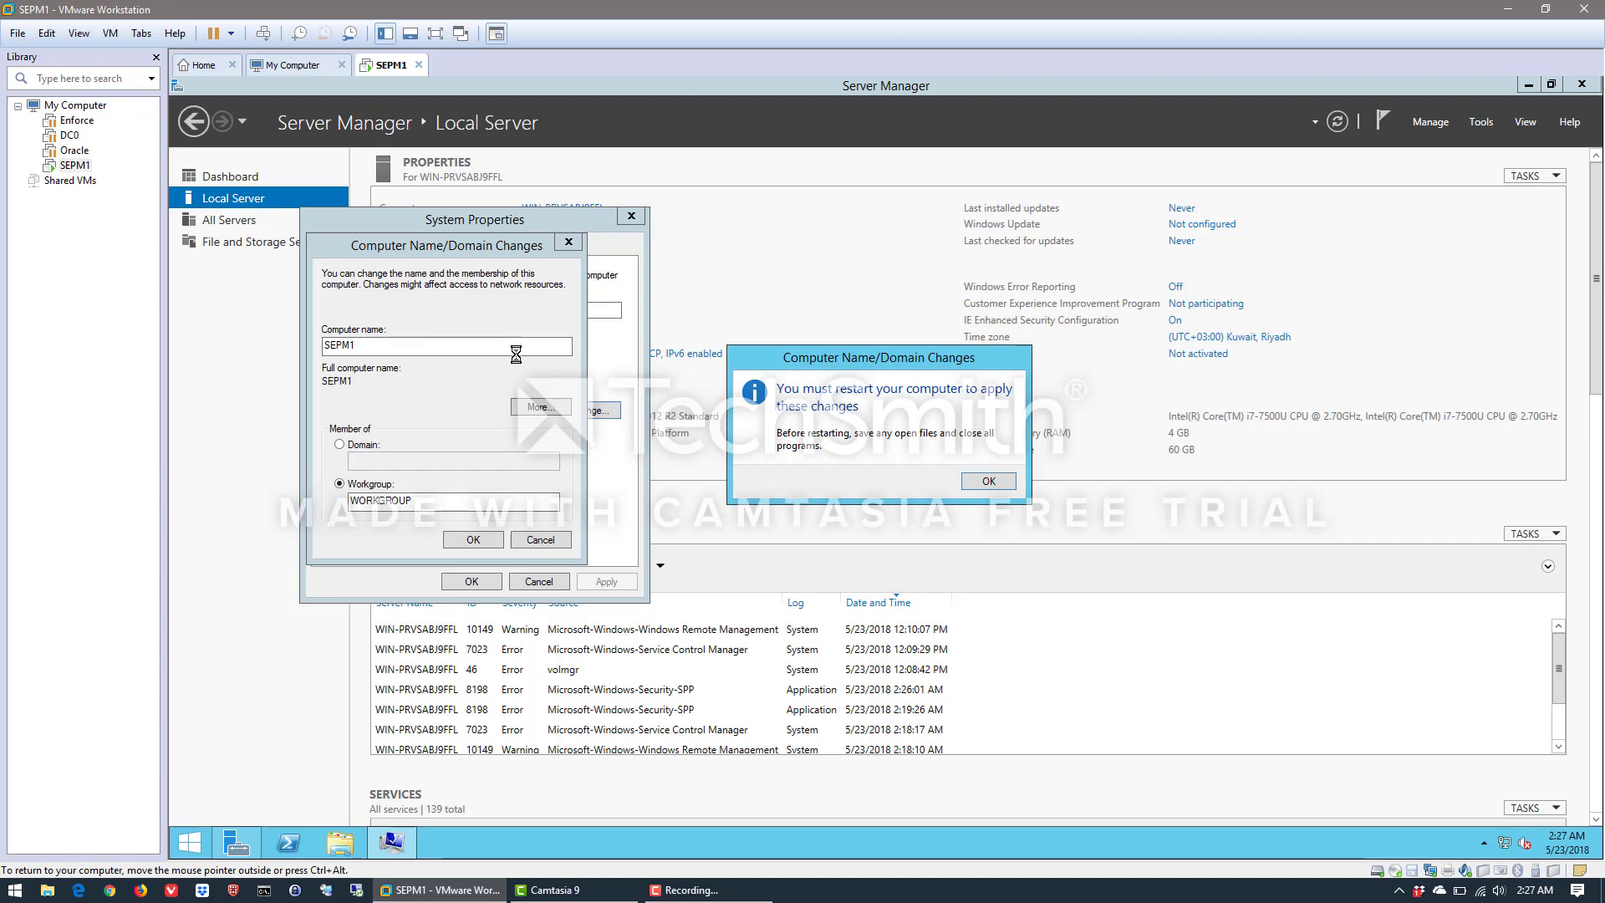
click(988, 484)
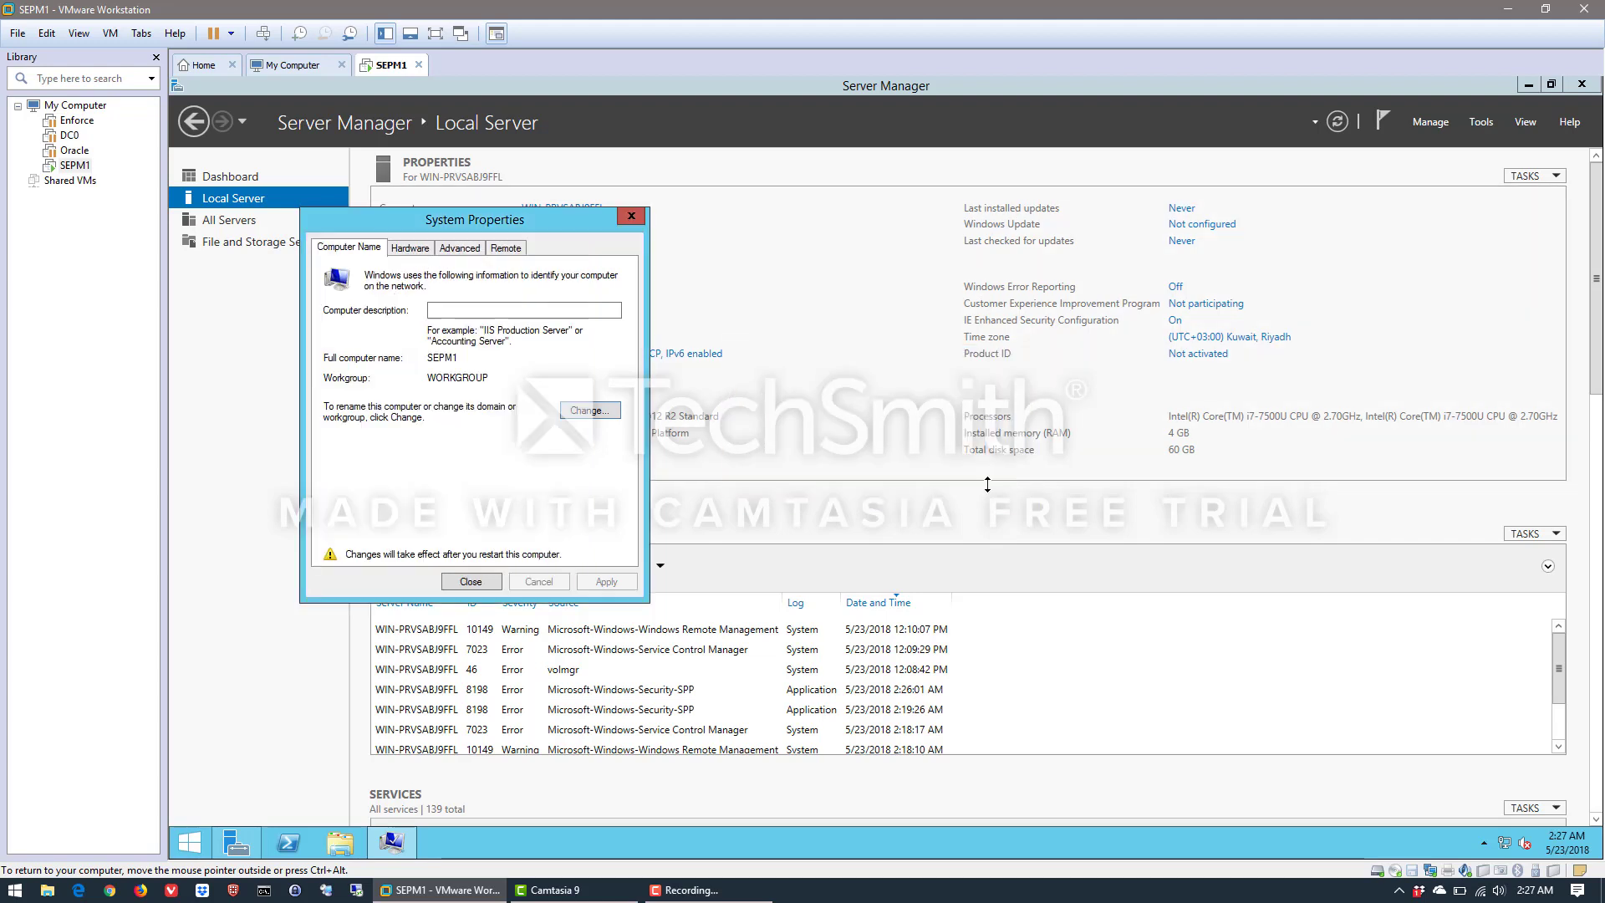
click(466, 575)
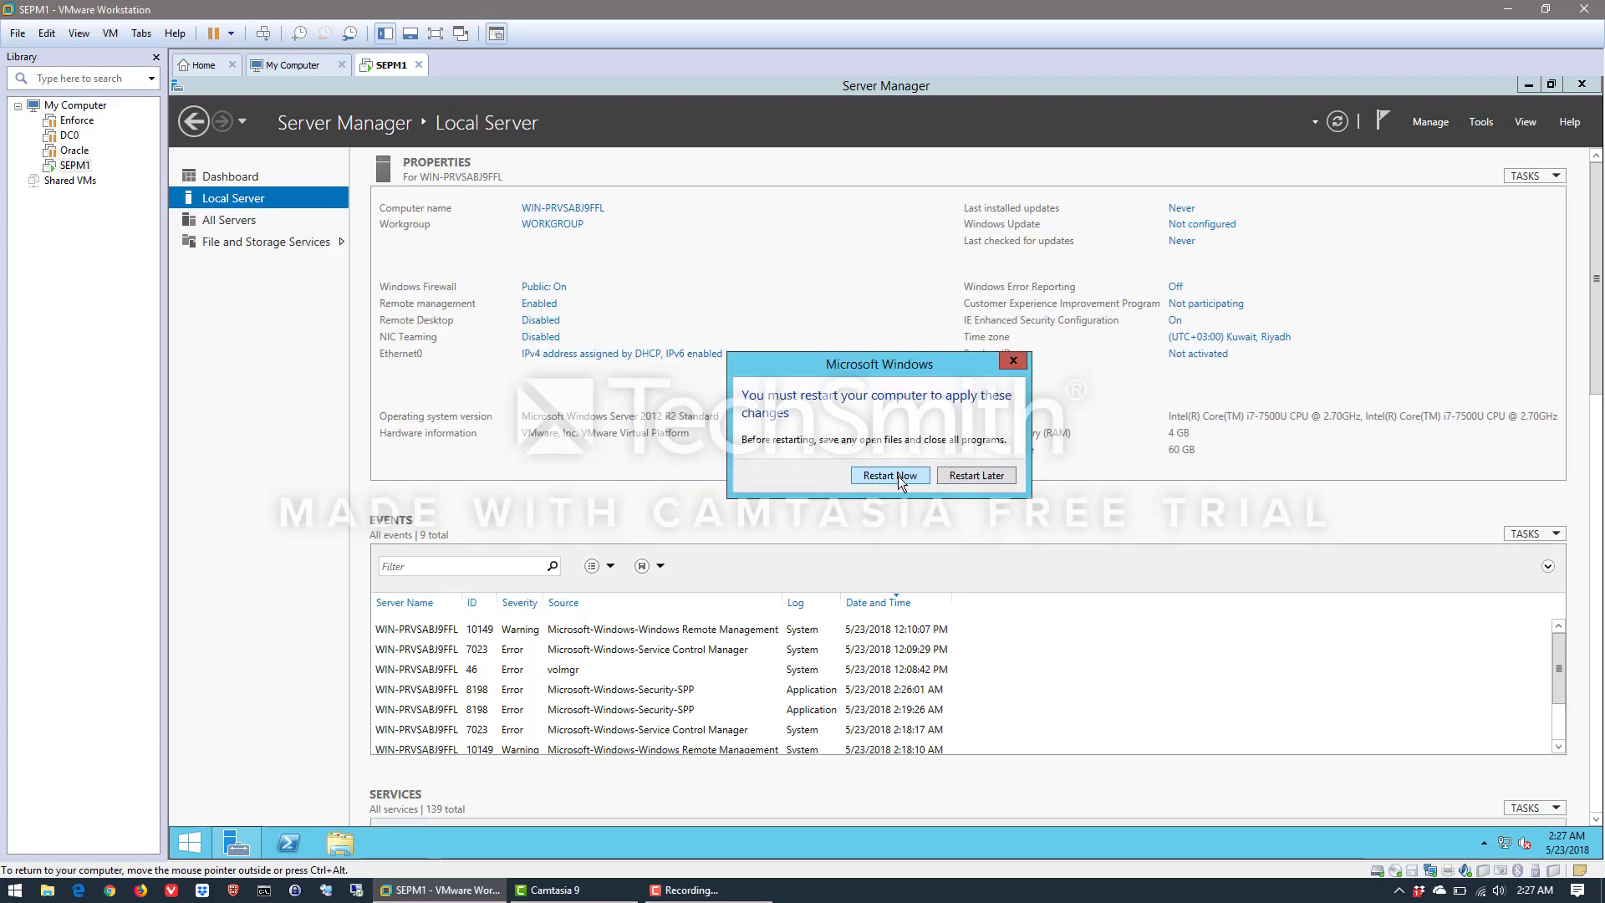
click(977, 475)
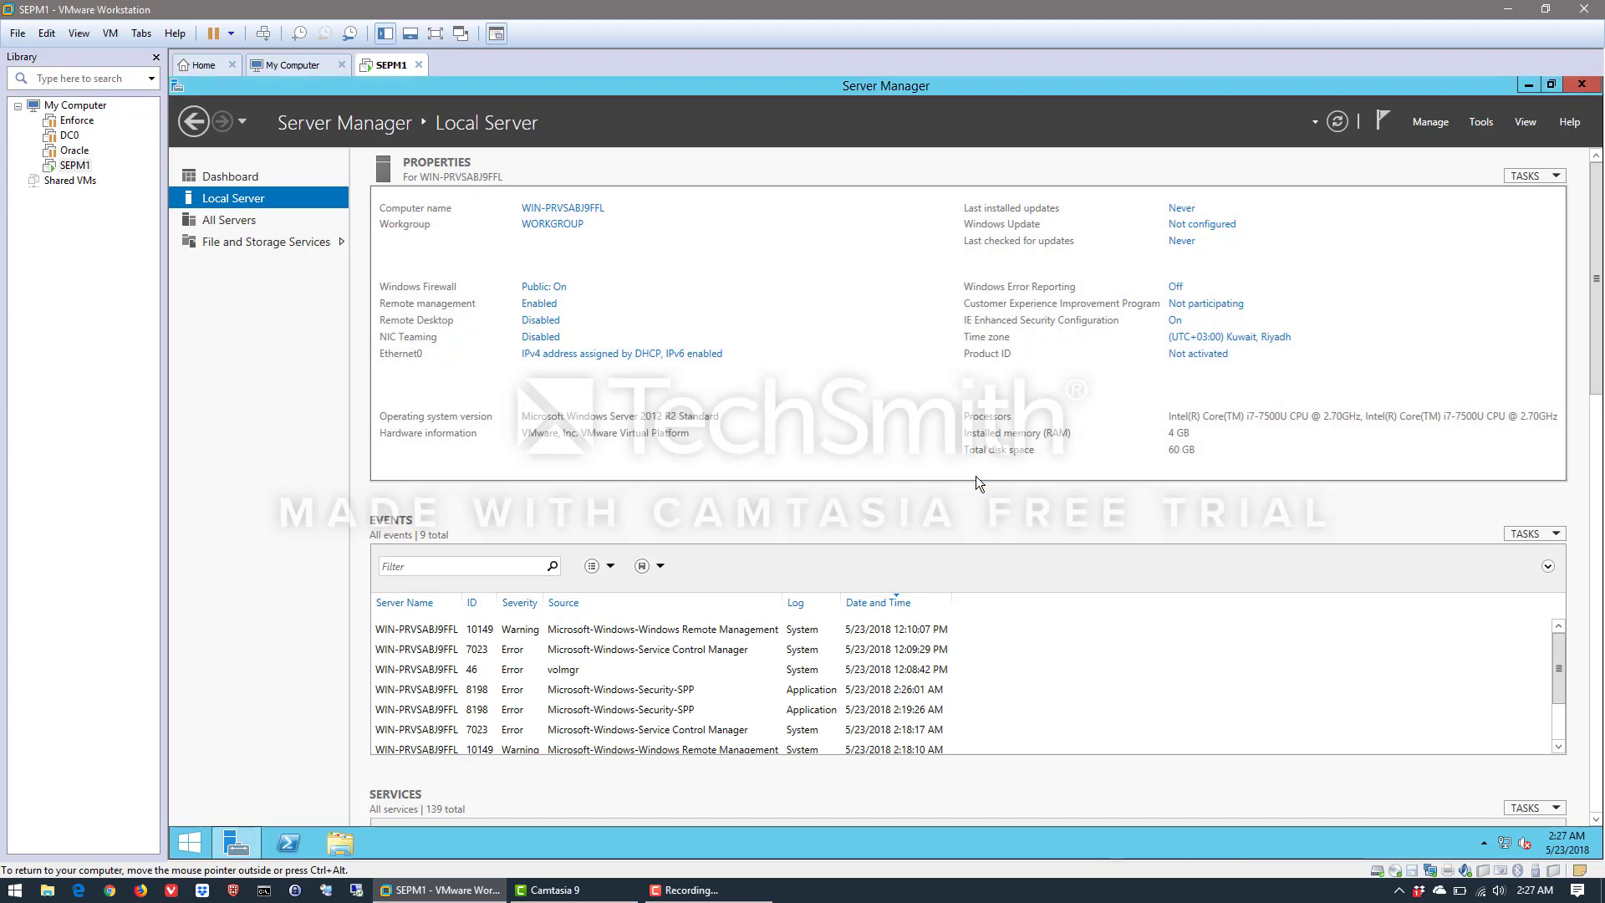
Rename the Ethernet0 network connection as NAT and close the network connections window
click(591, 360)
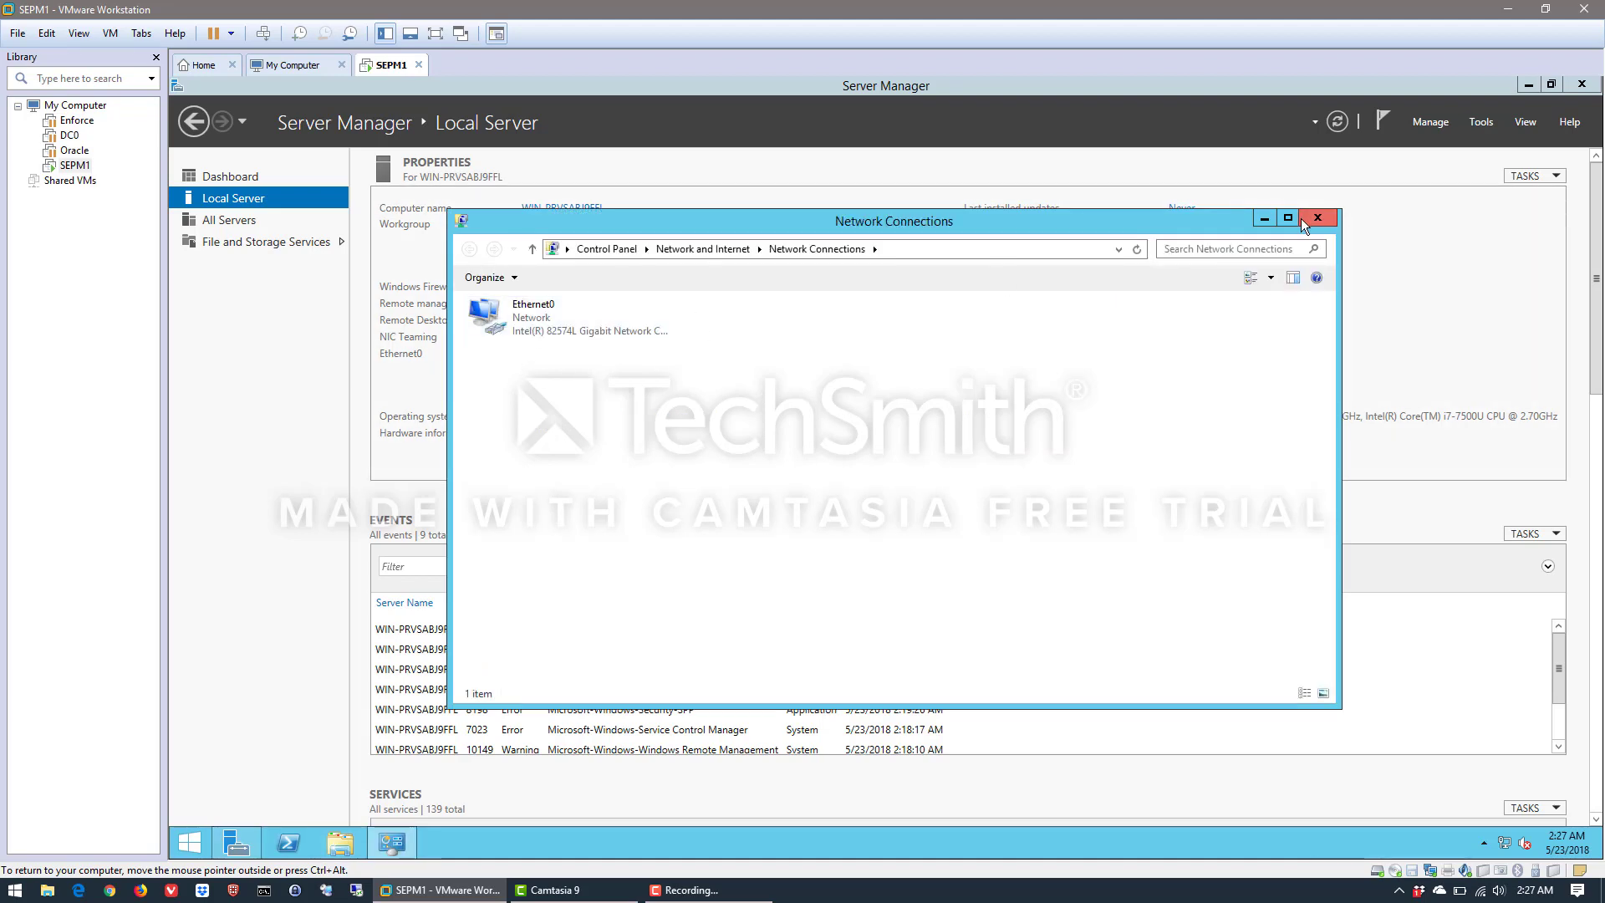
right_click(531, 315)
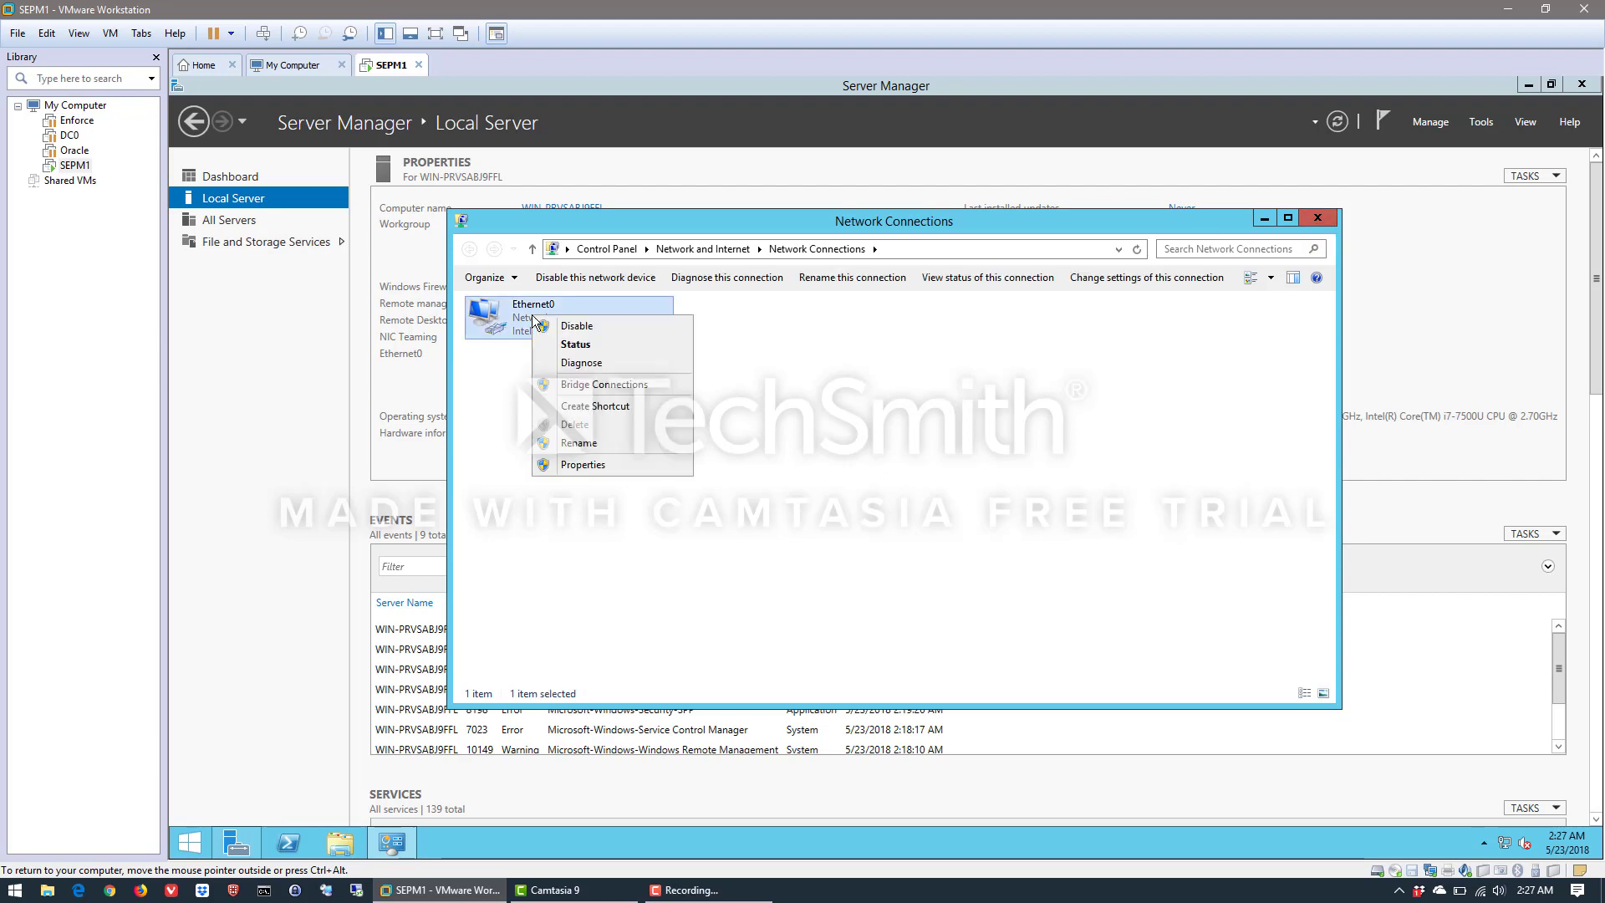
click(585, 443)
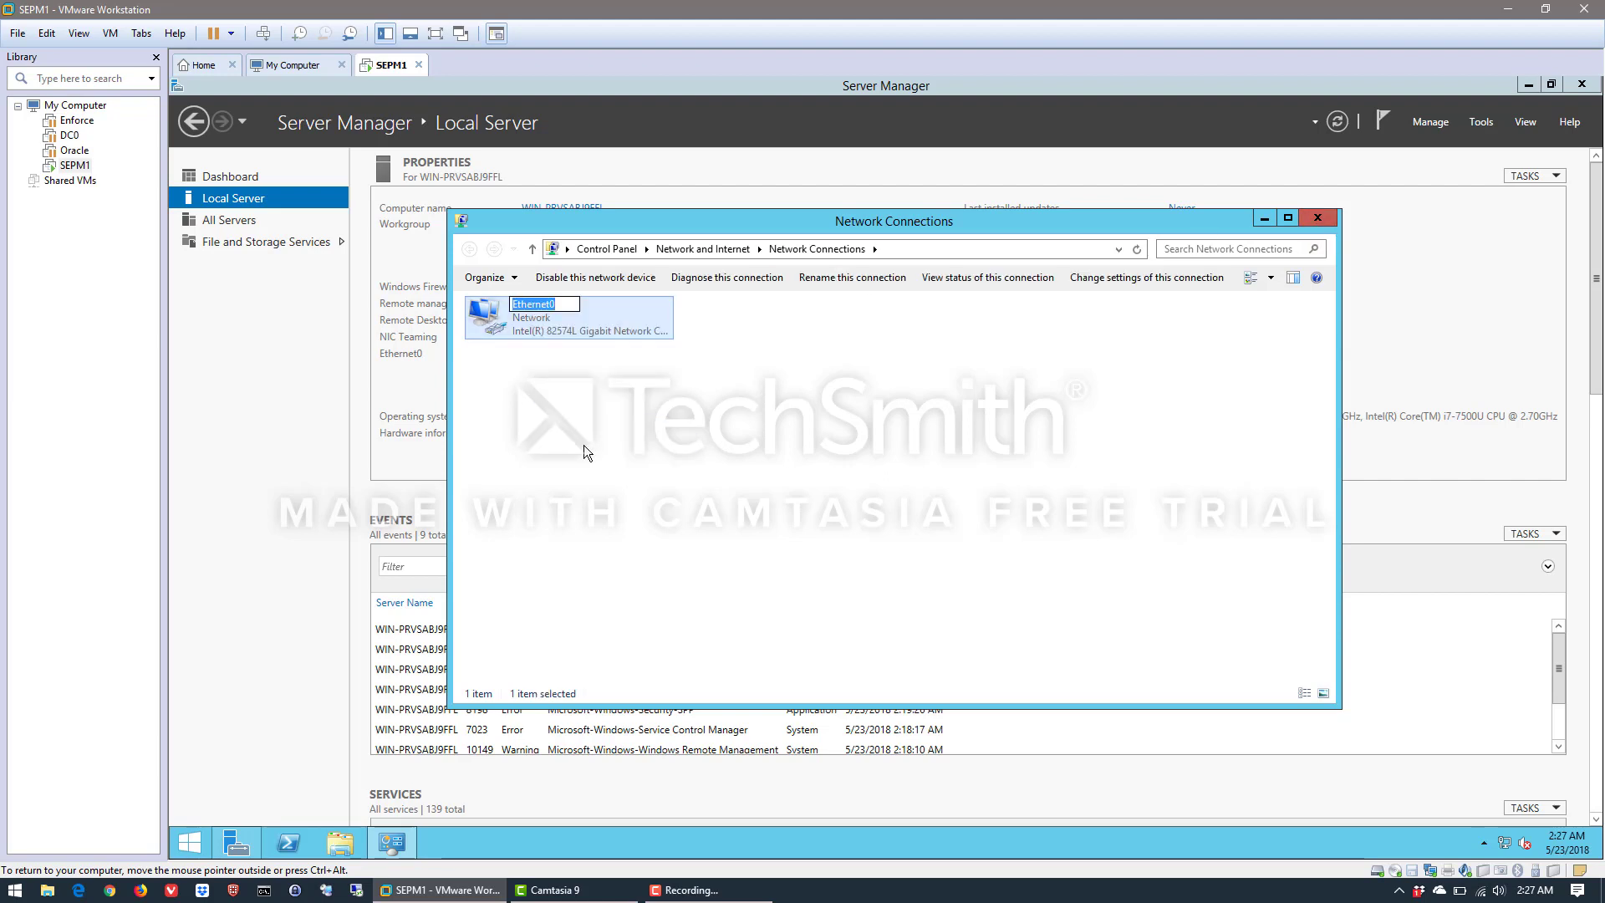
text(NAT)
click(701, 496)
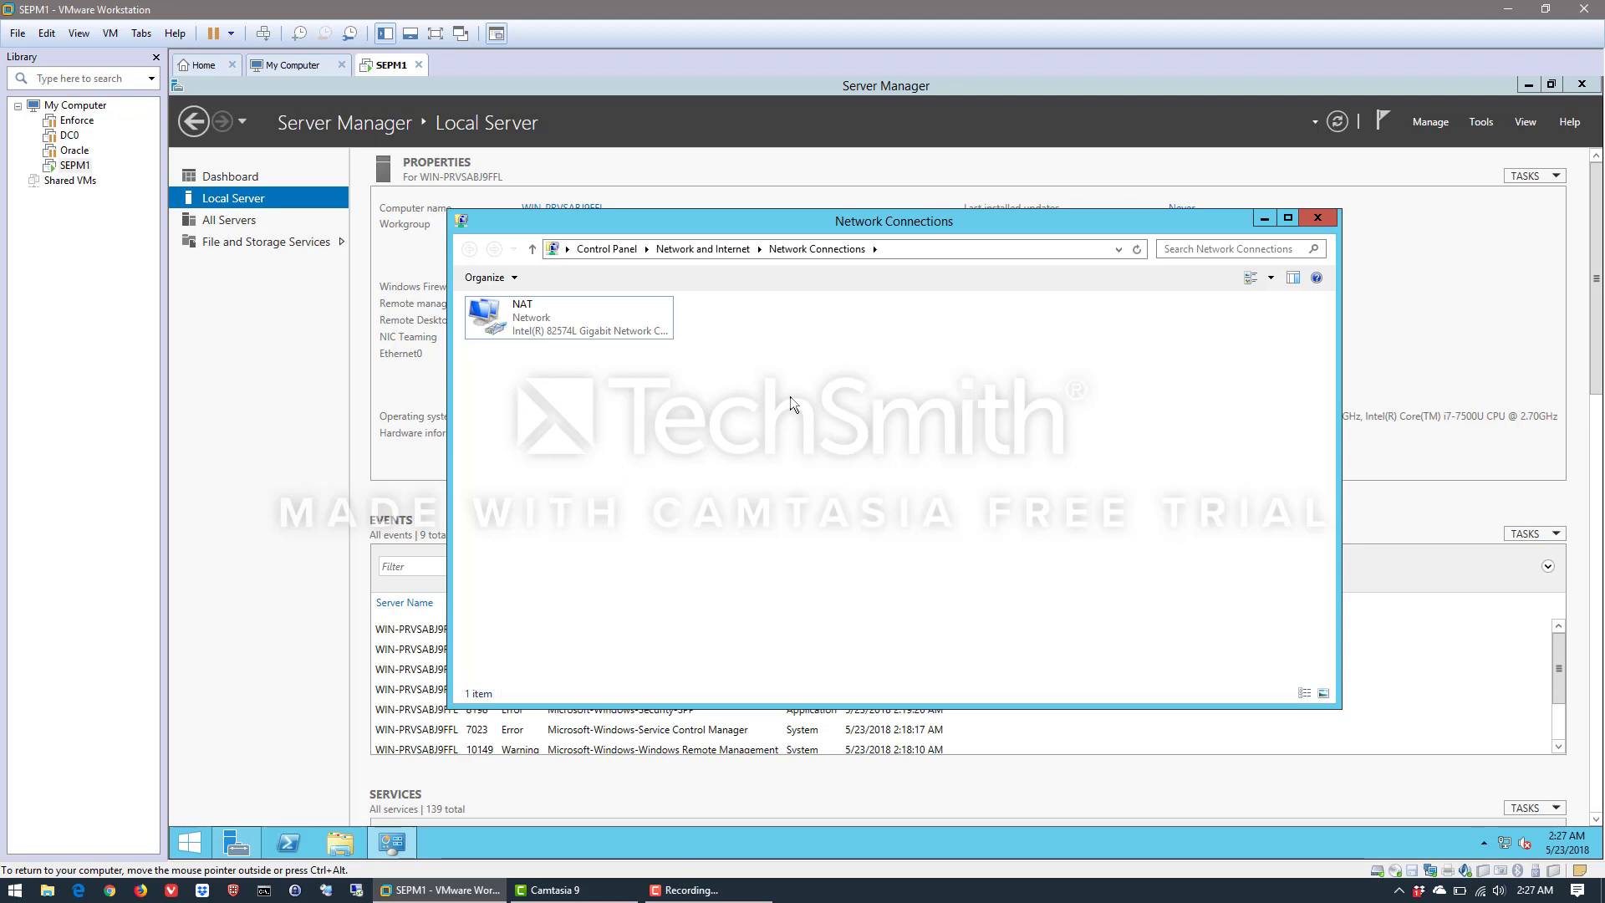
click(1330, 223)
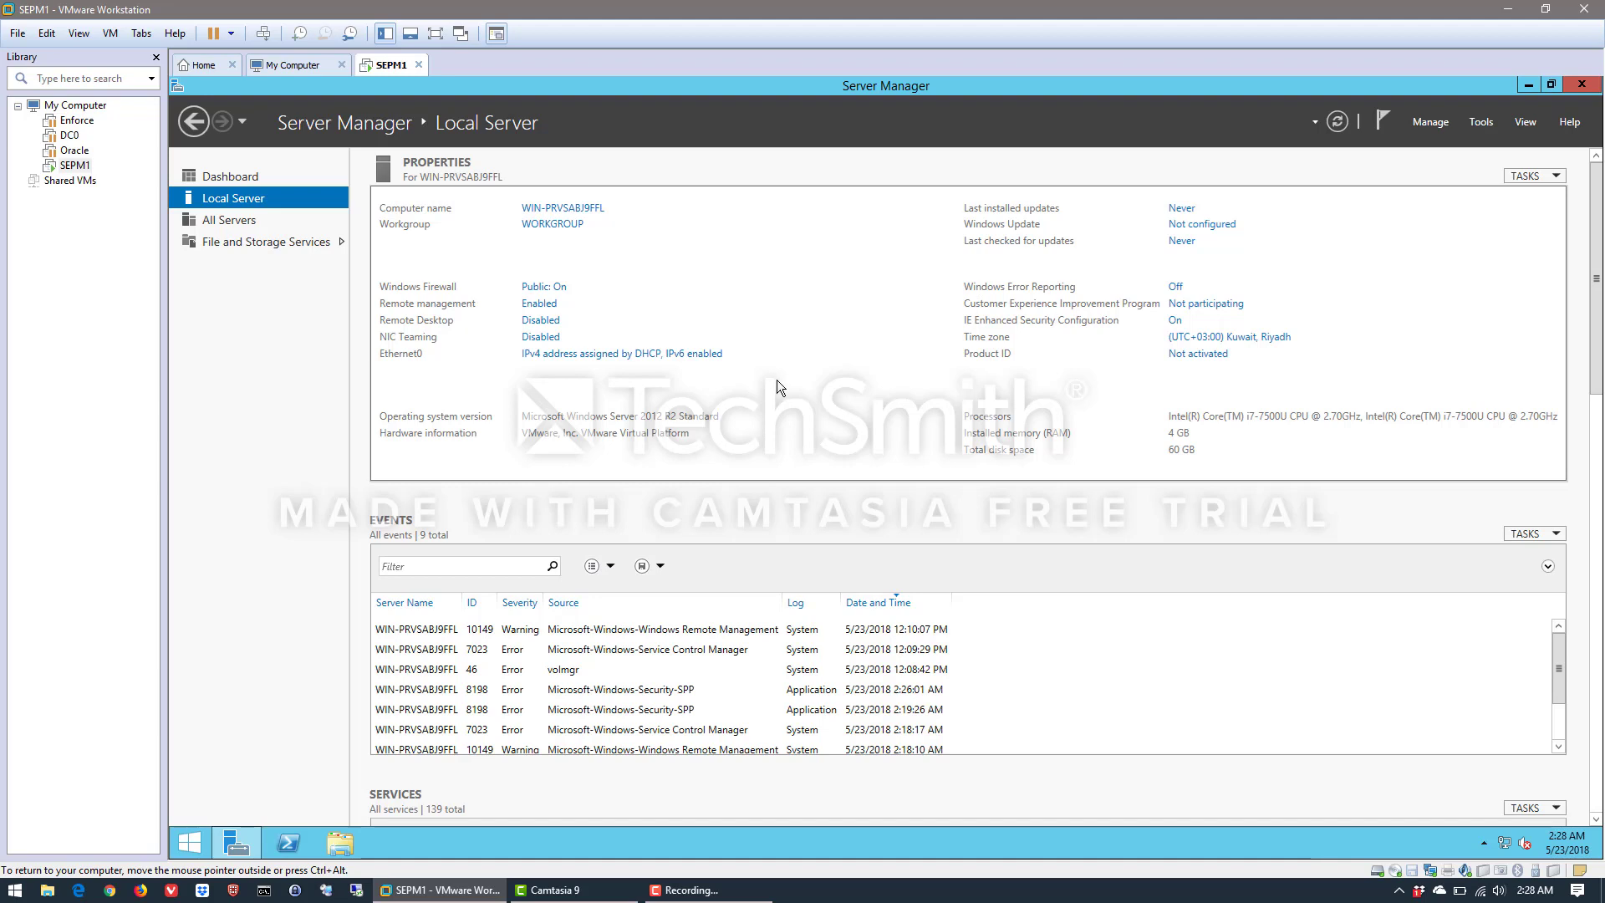
Disable Internet Protocol Version 6 (TCP/IPv6) on the NAT connection and refresh the local server properties
click(598, 355)
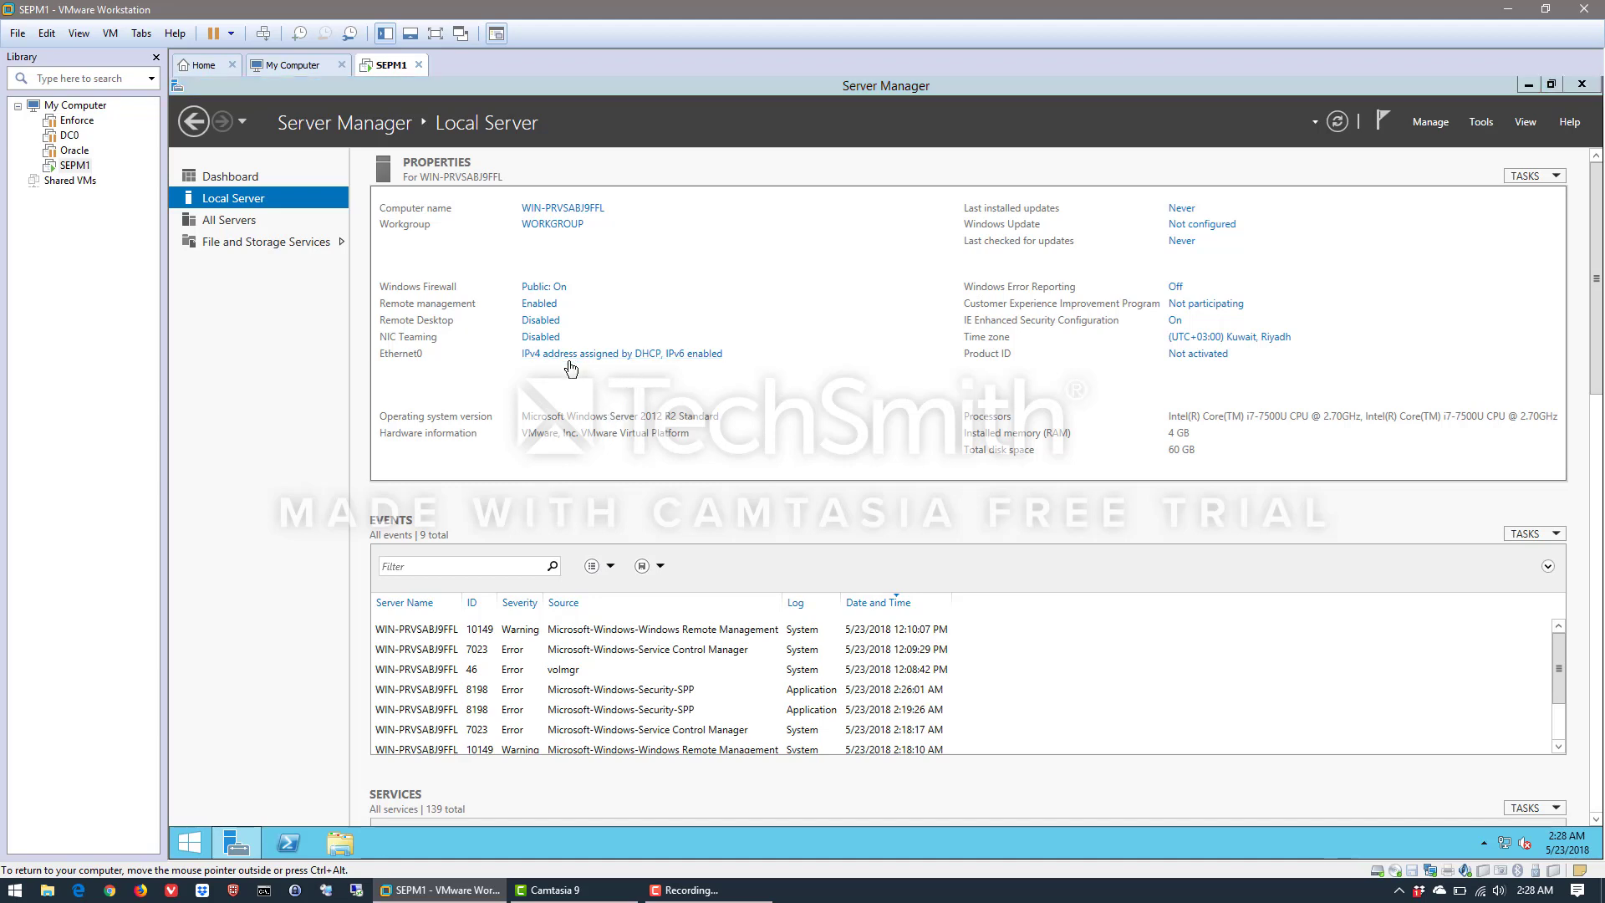
right_click(527, 322)
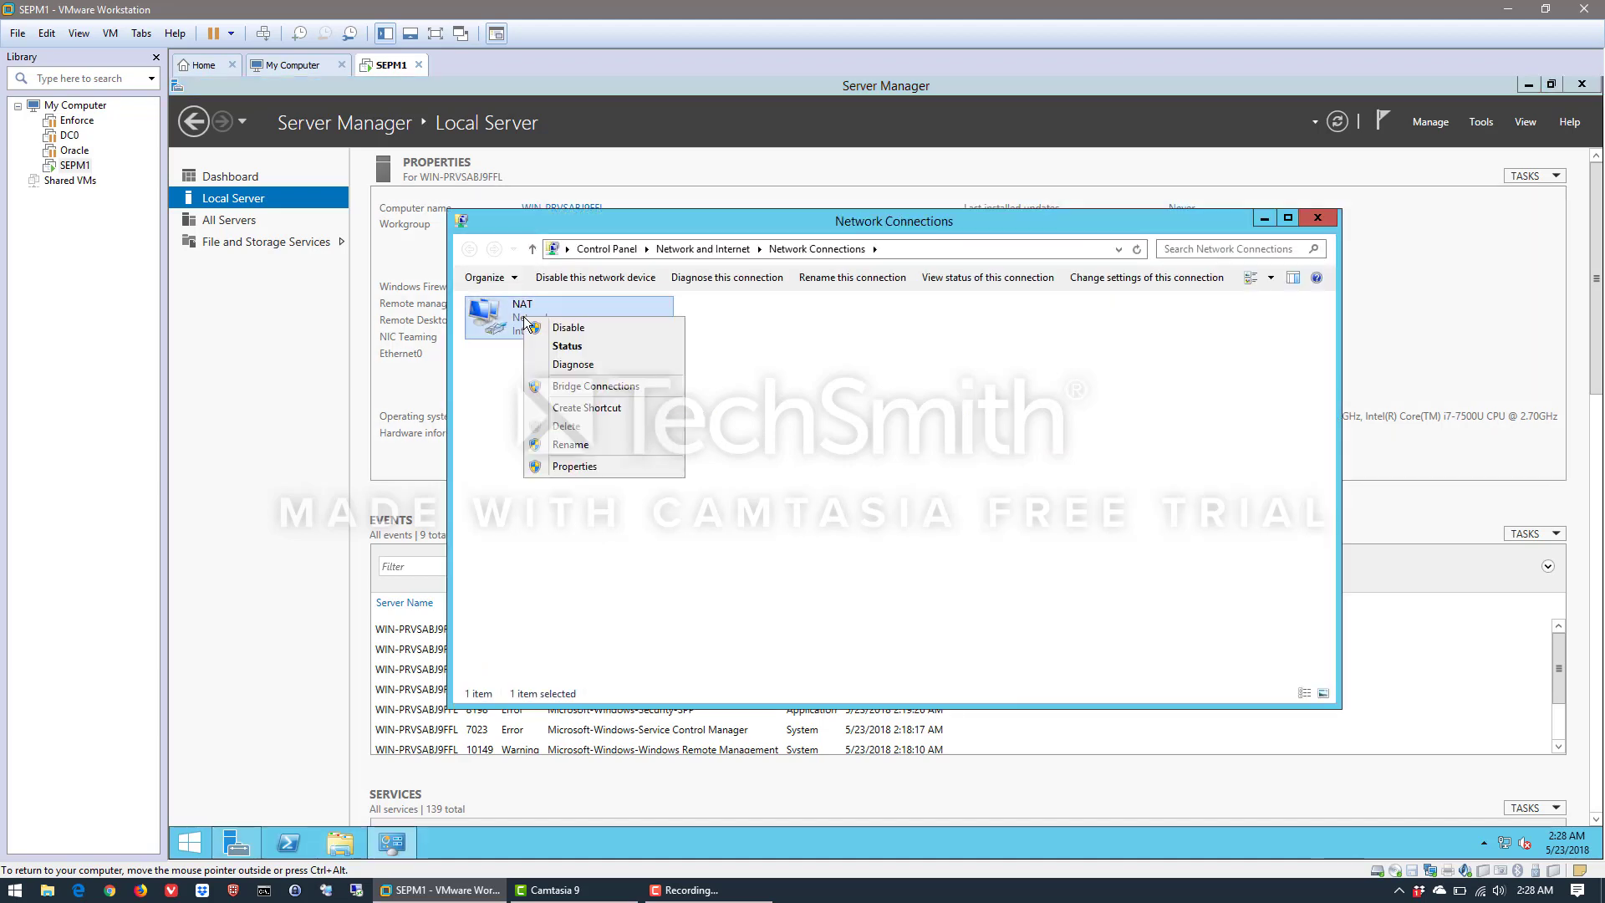
click(577, 469)
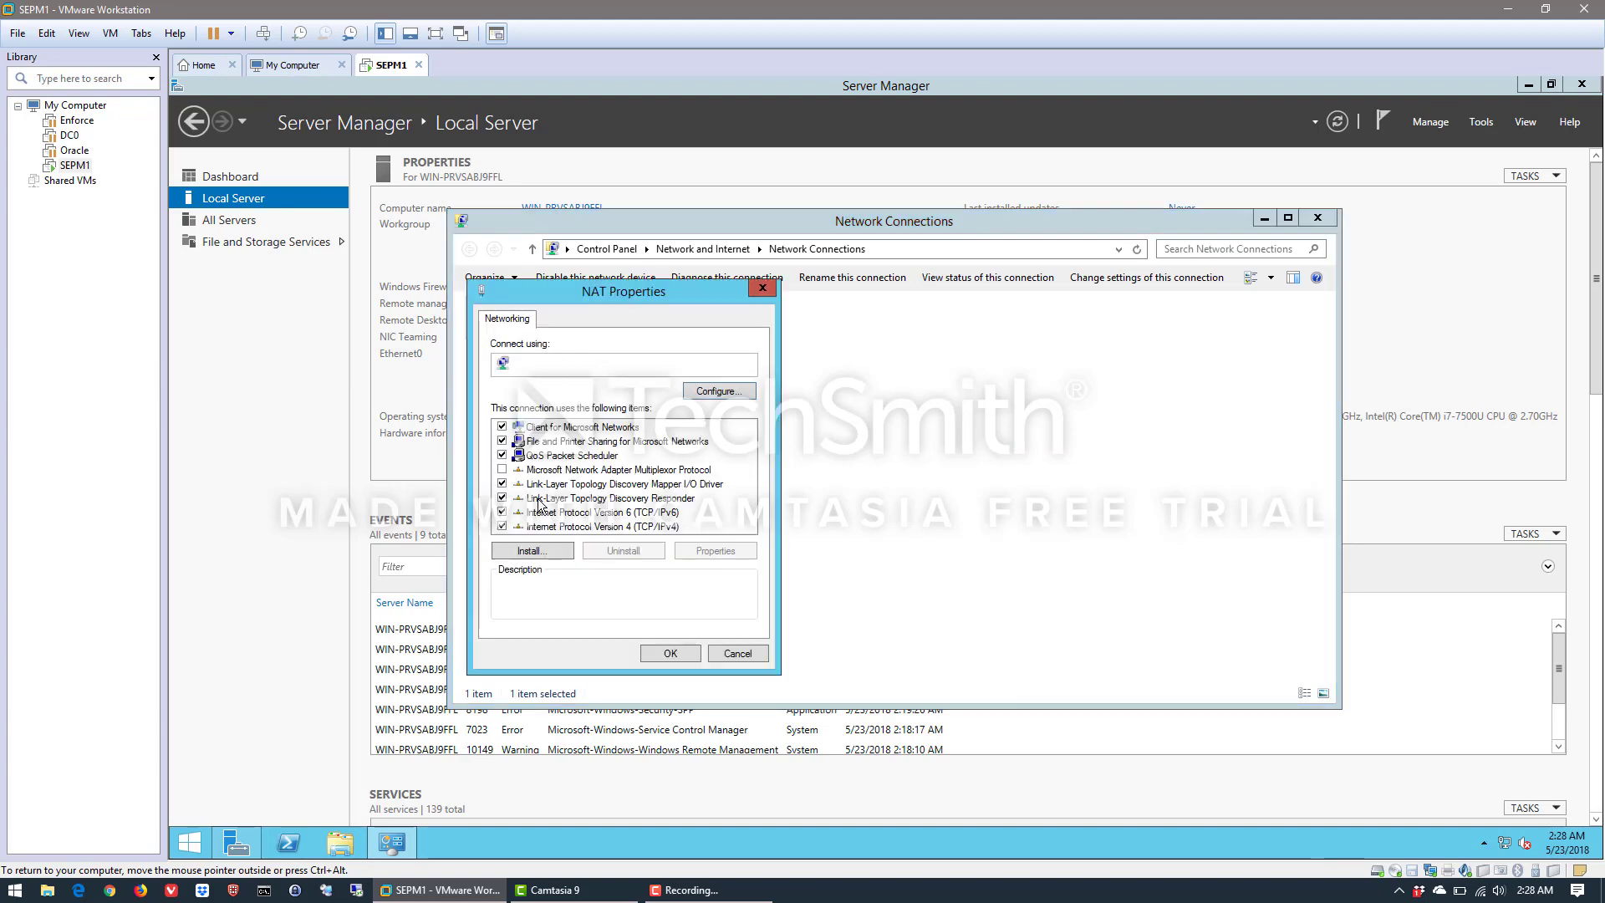
click(503, 513)
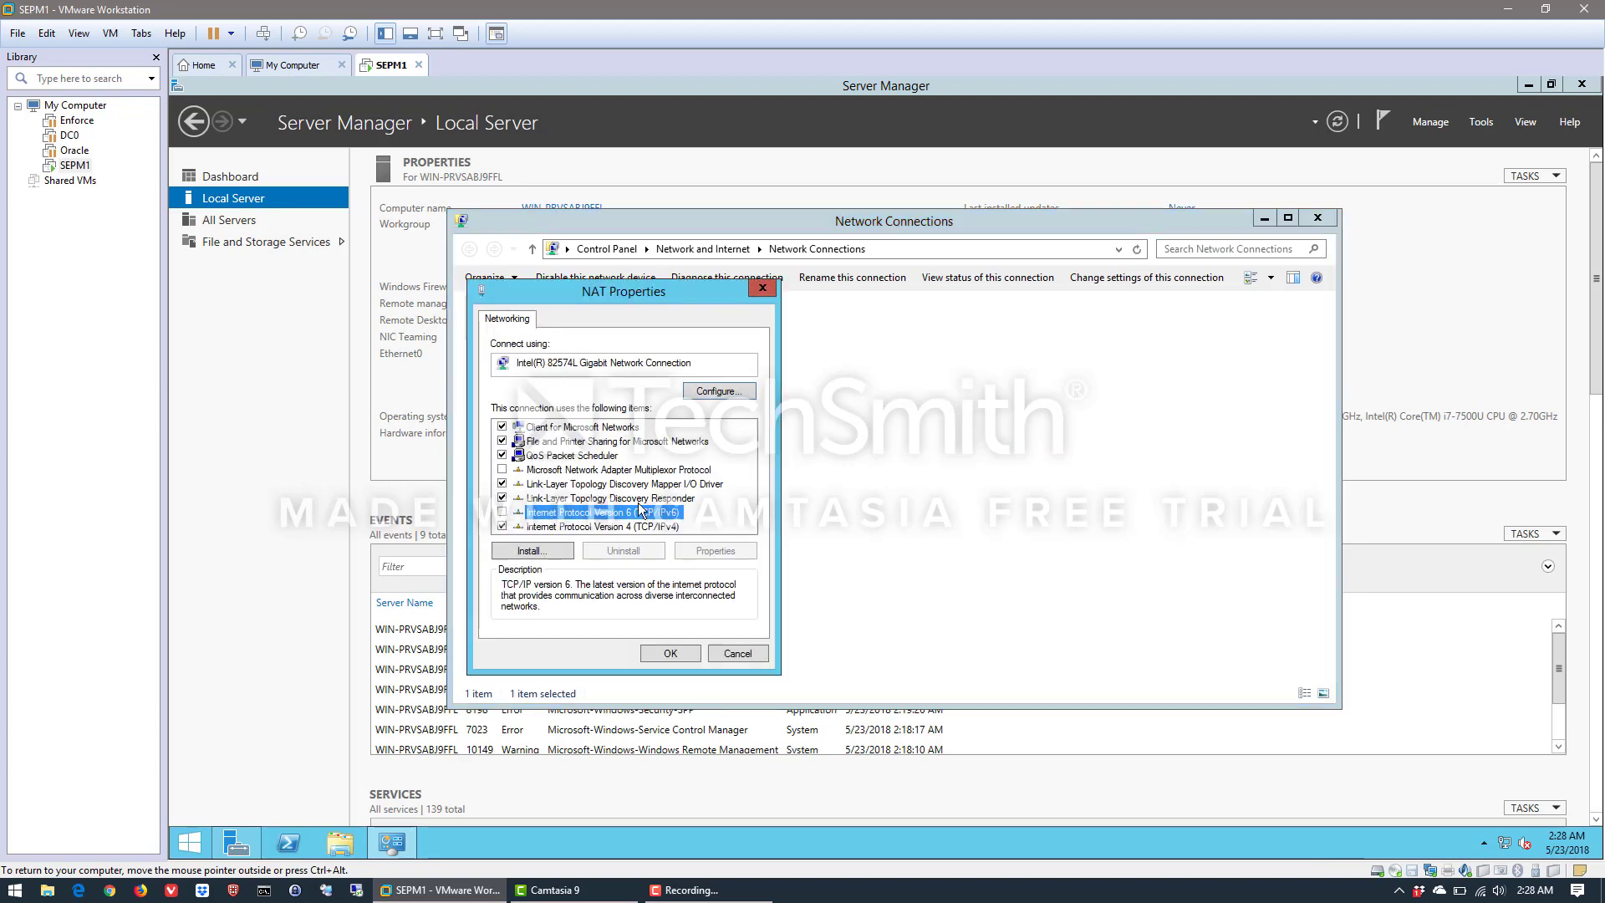
click(672, 653)
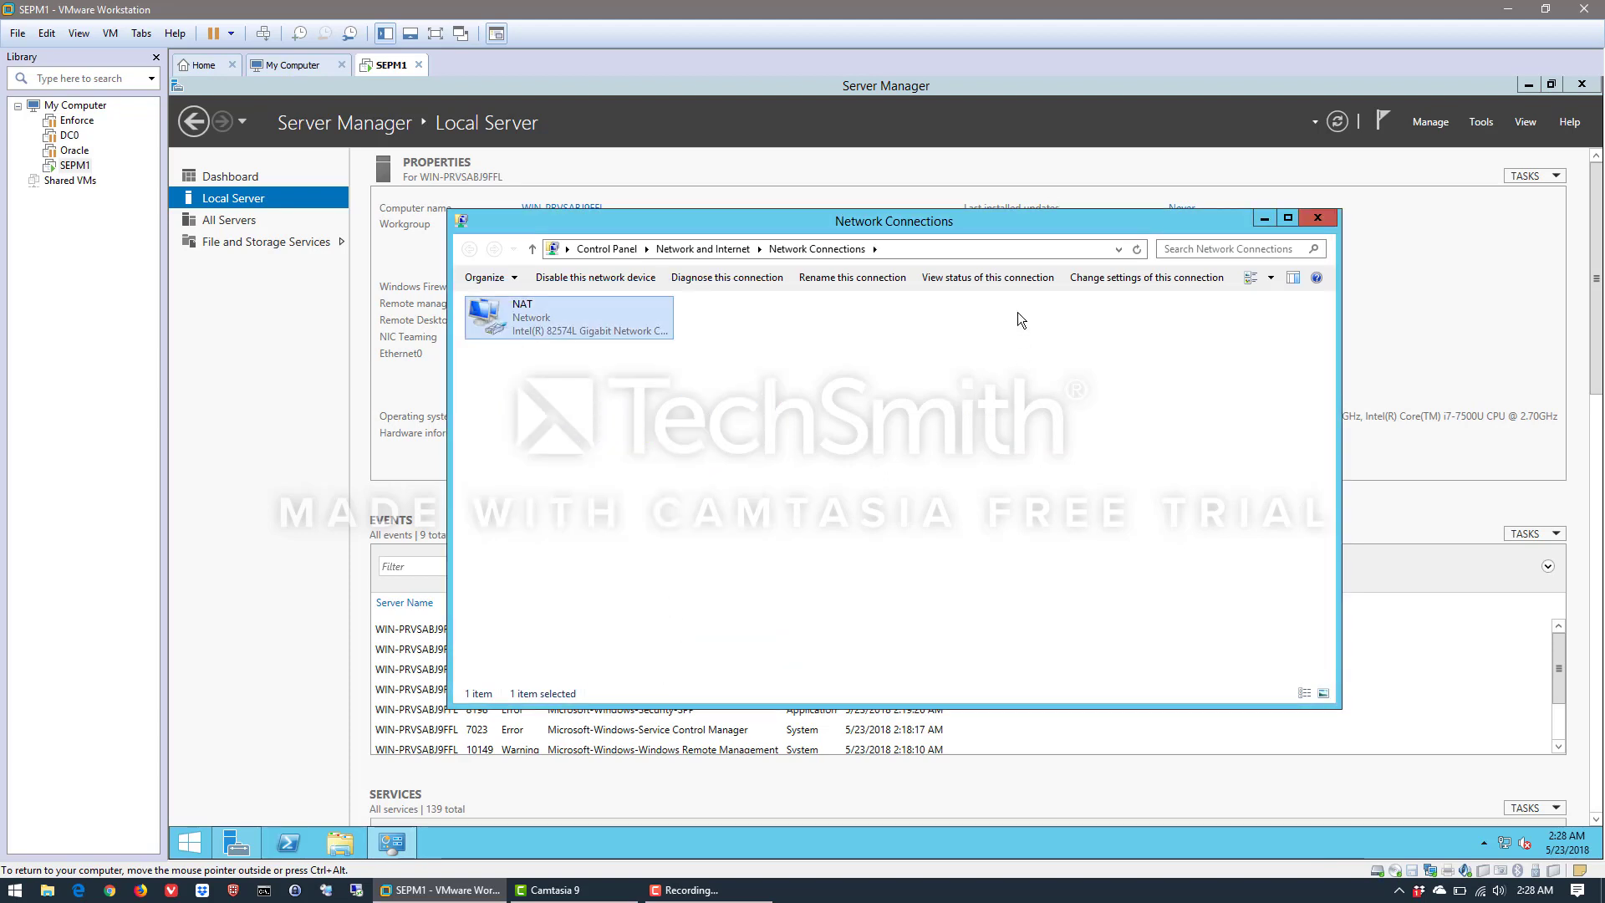
click(1318, 219)
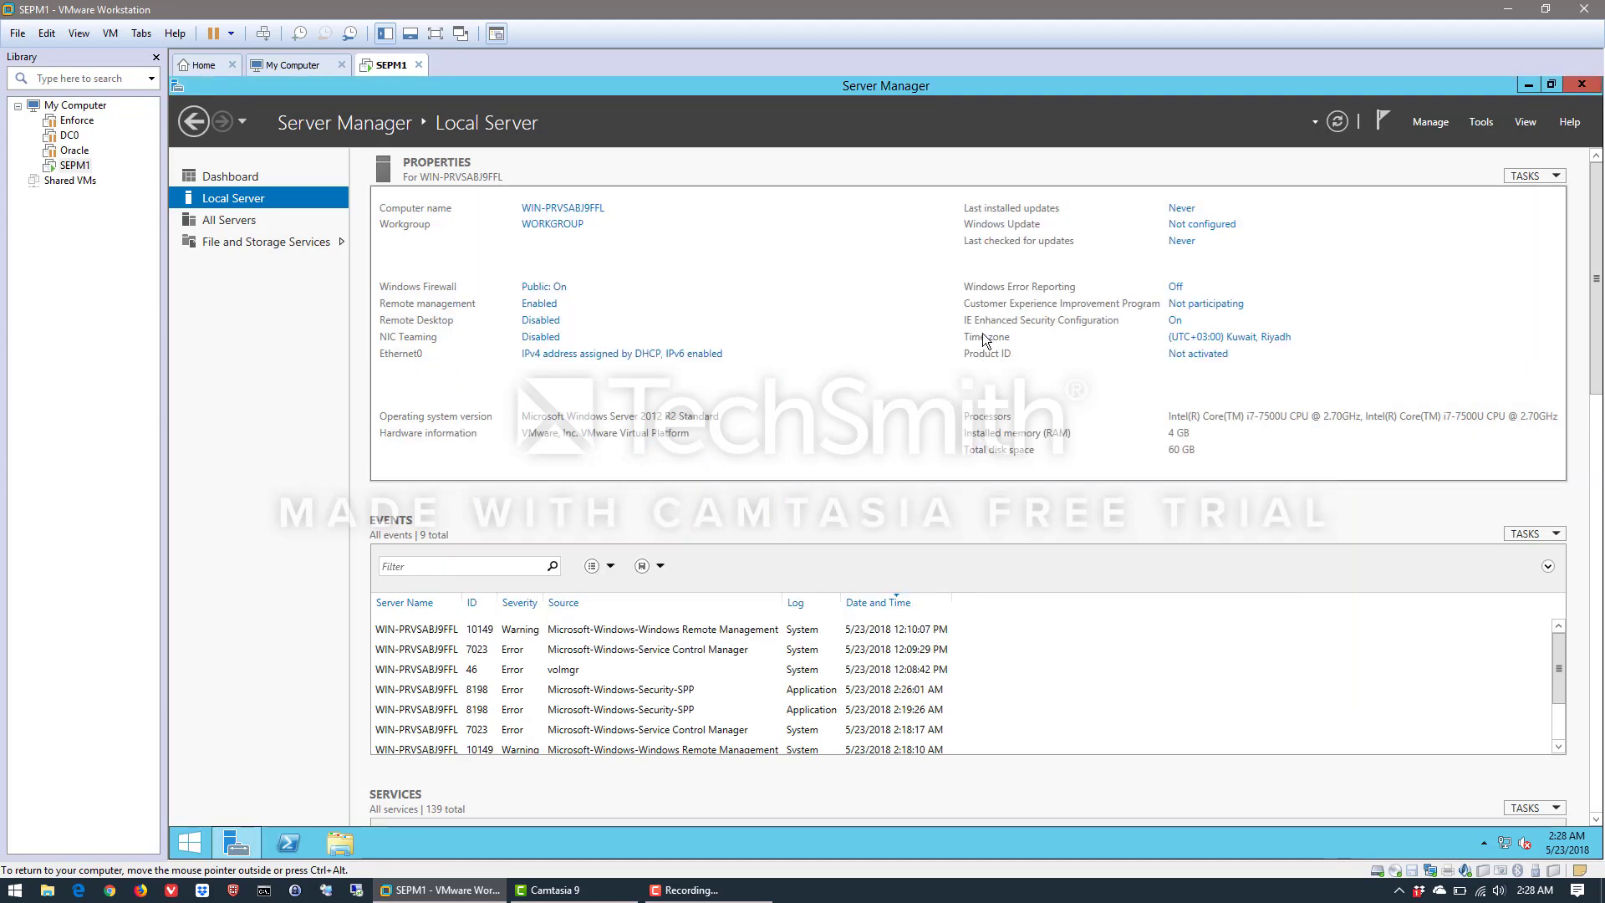
click(1339, 122)
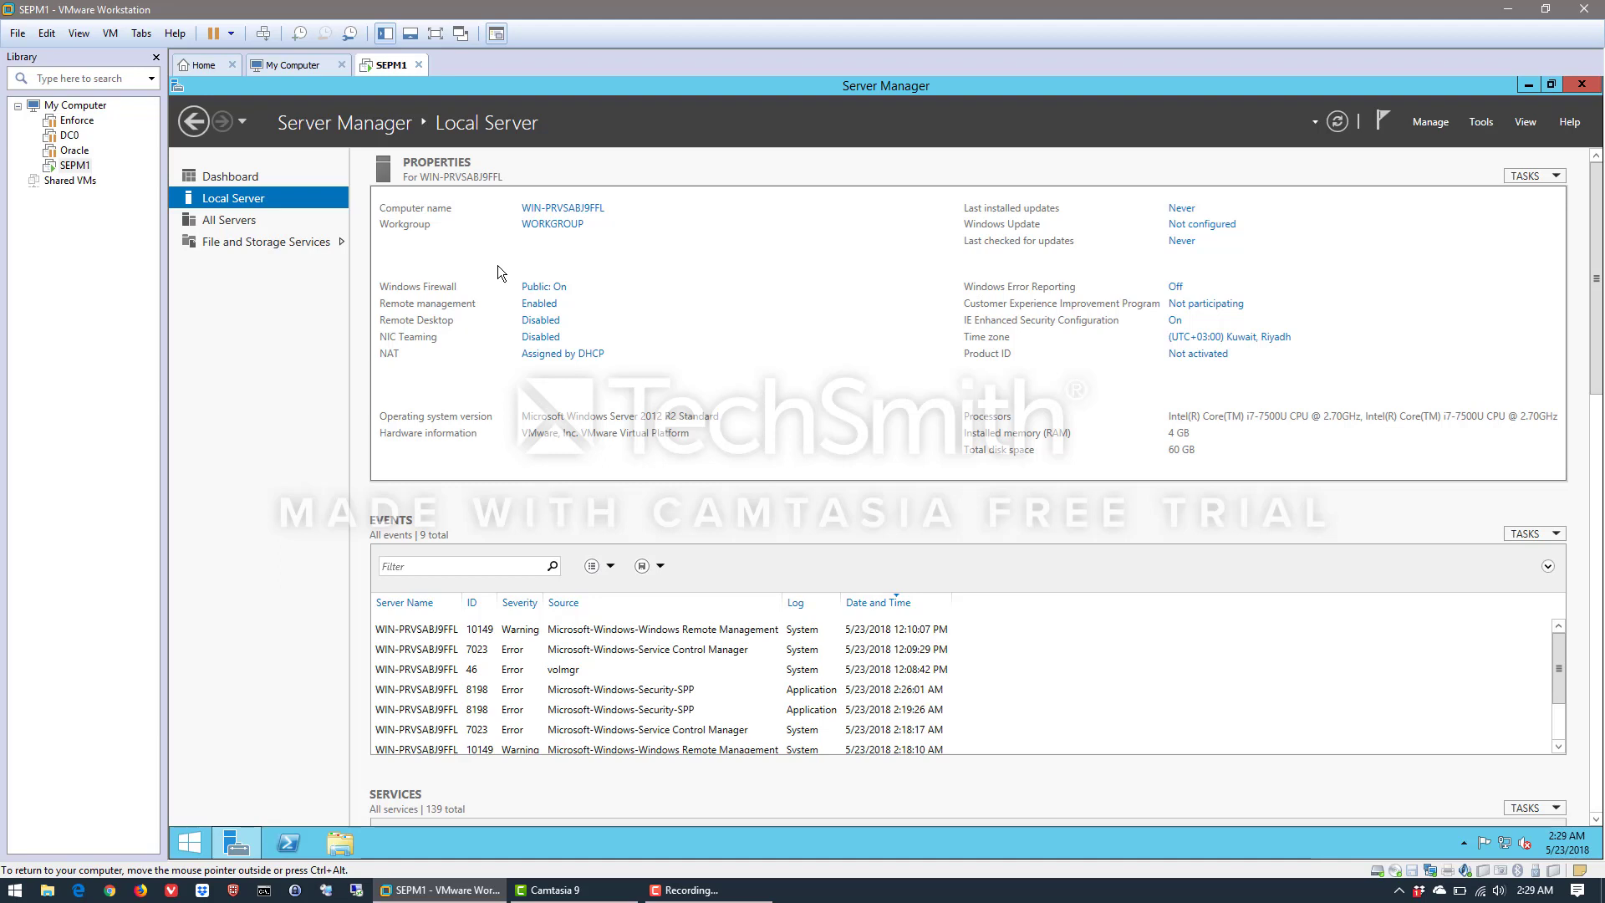
Add a second network adapter to the SEPM1 virtual machine, connected to the custom virtual network VMnet3
click(109, 33)
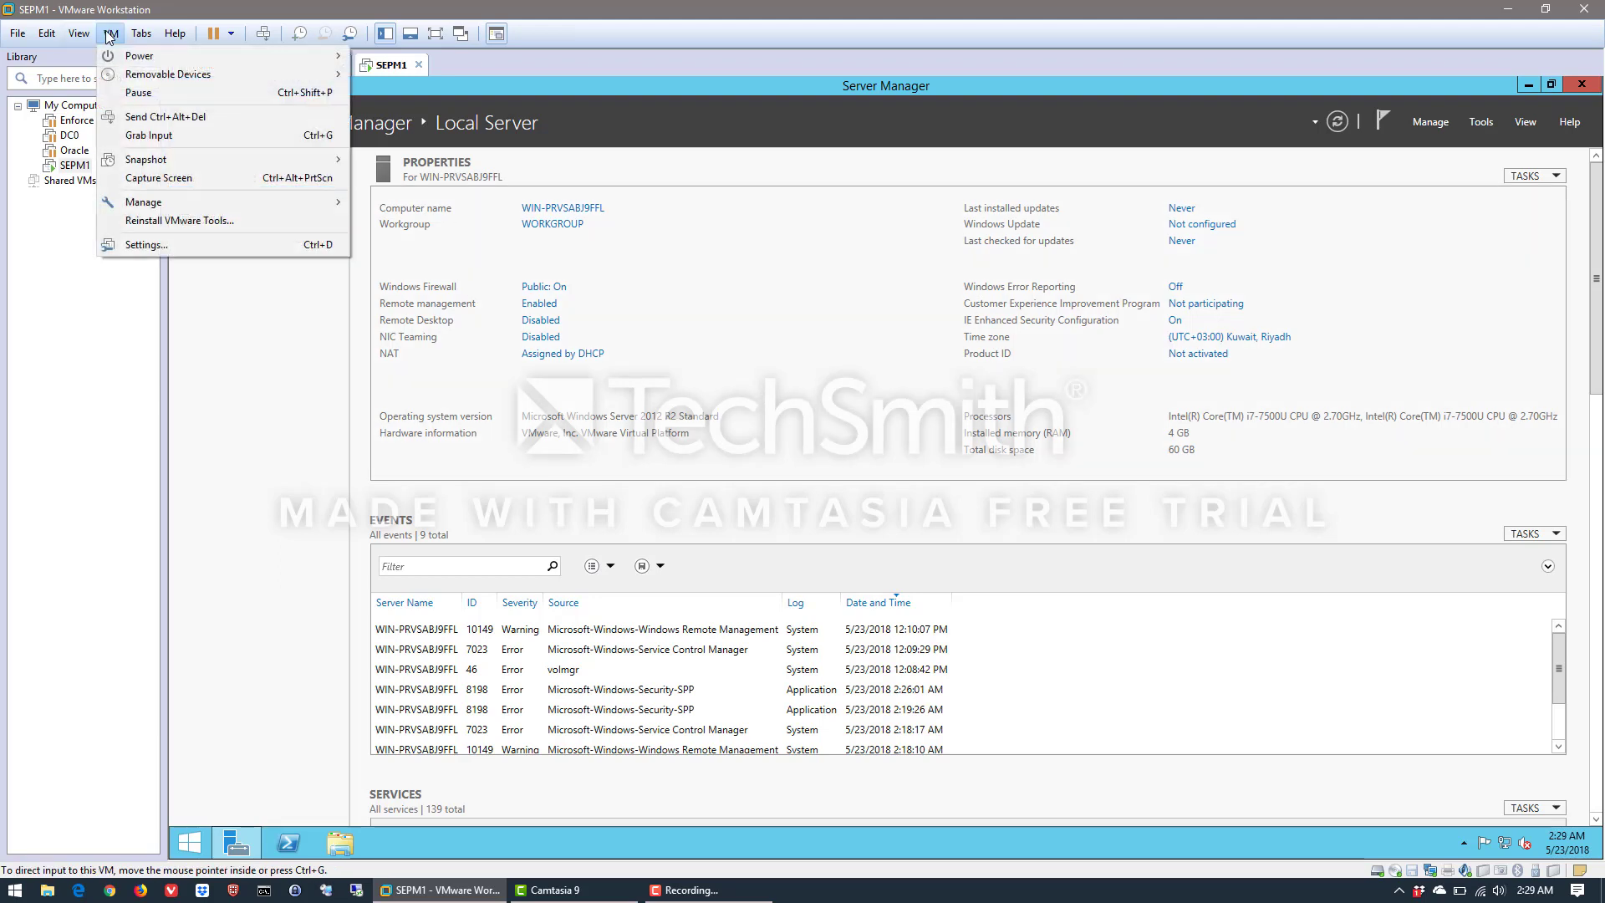
click(163, 244)
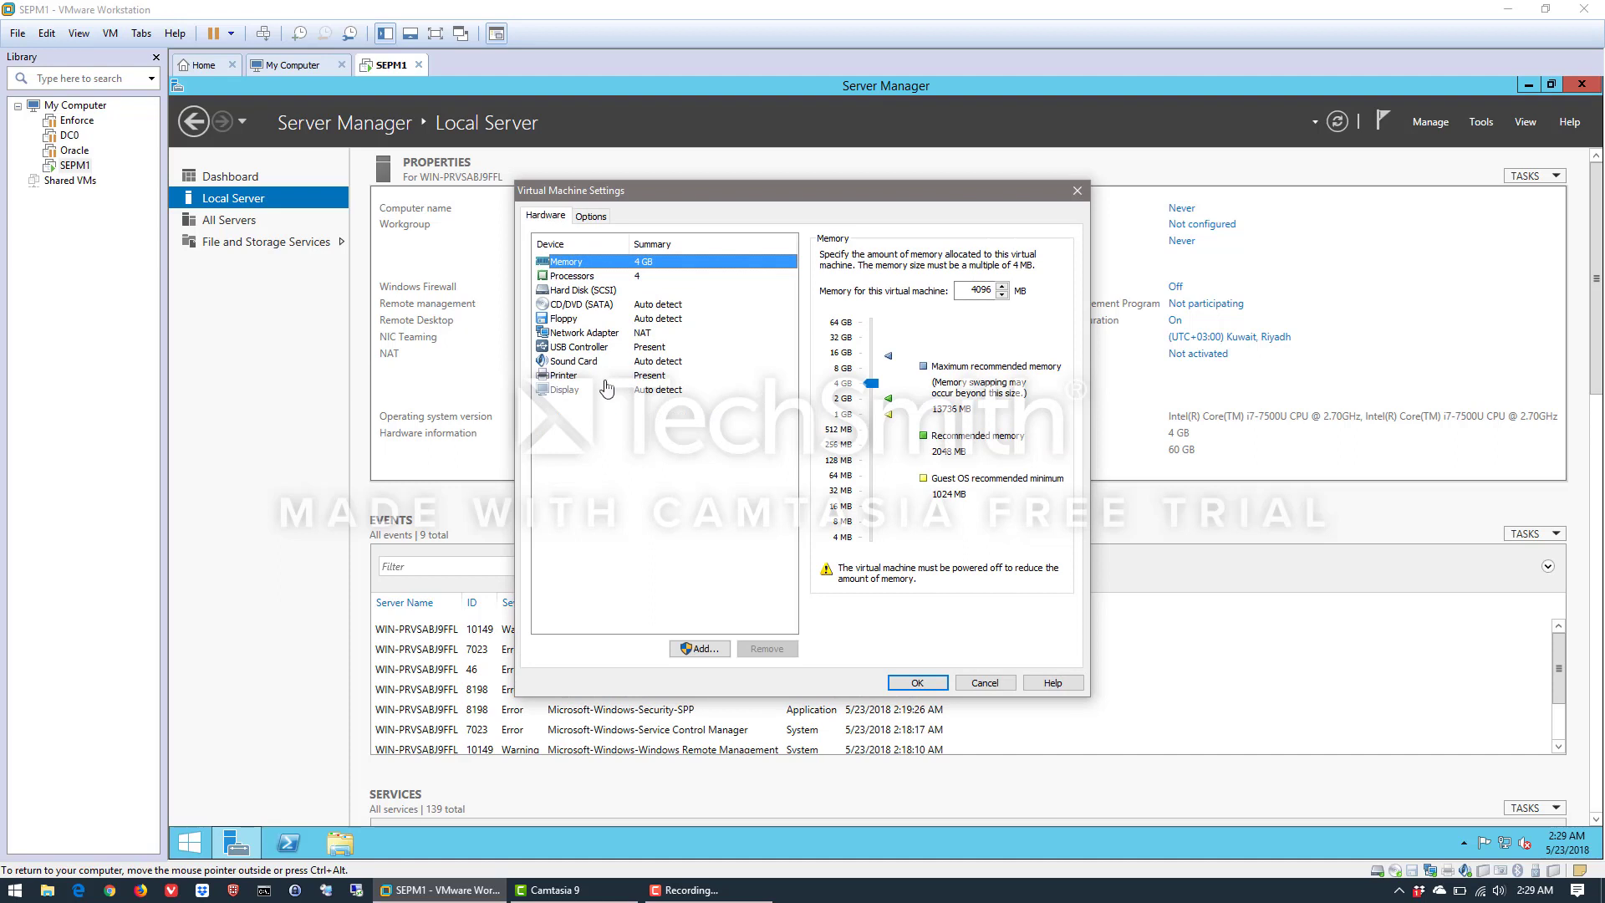
click(700, 654)
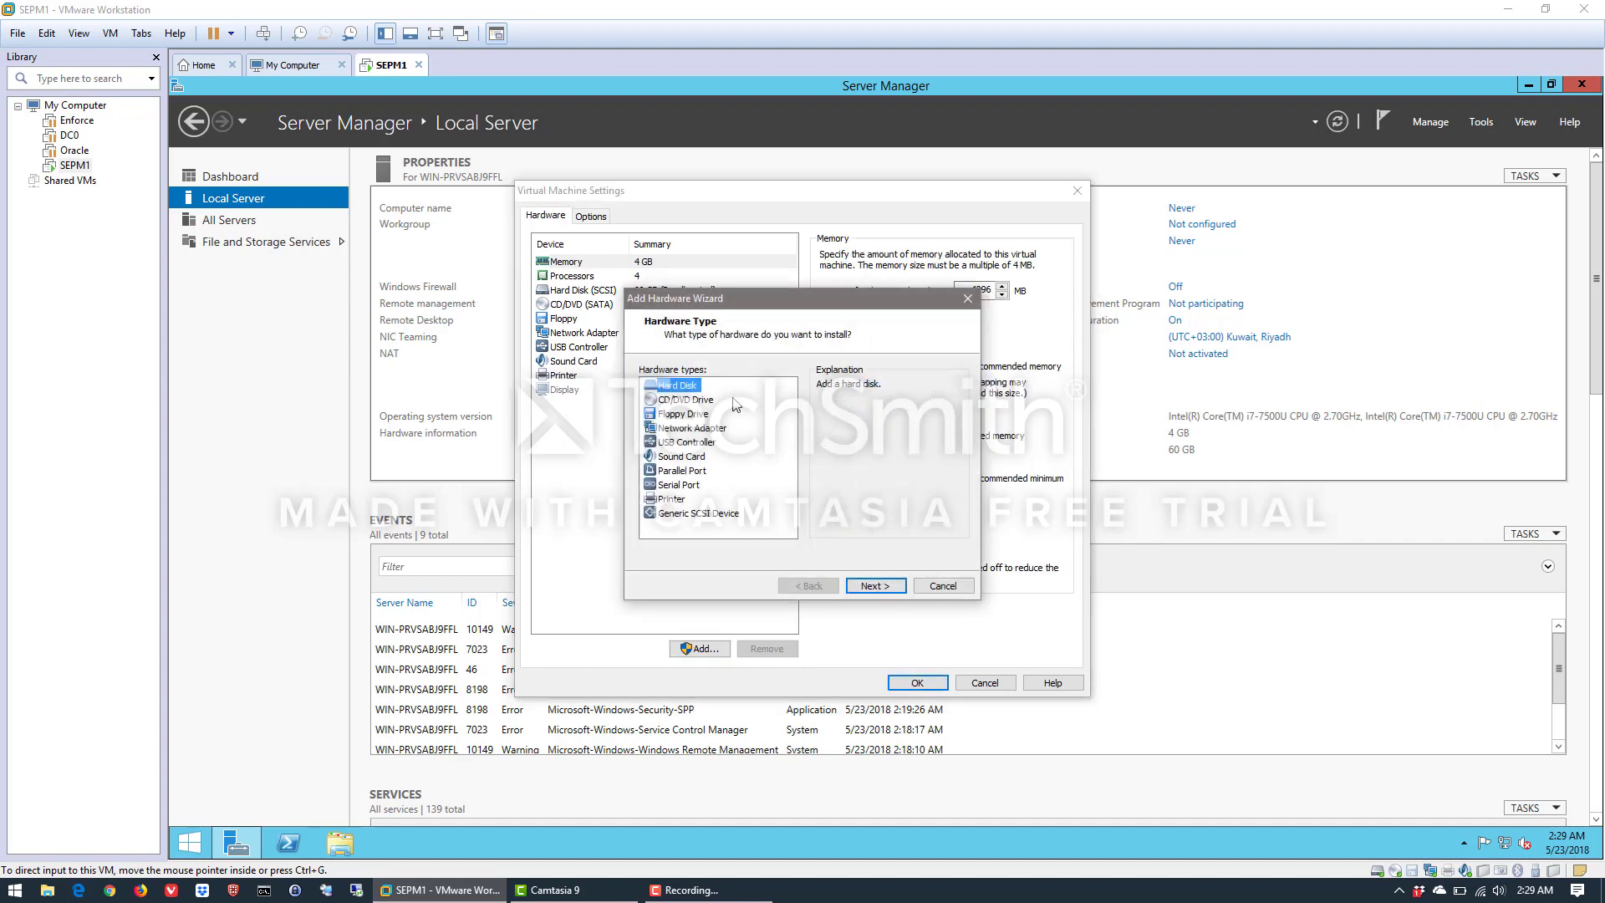
click(681, 429)
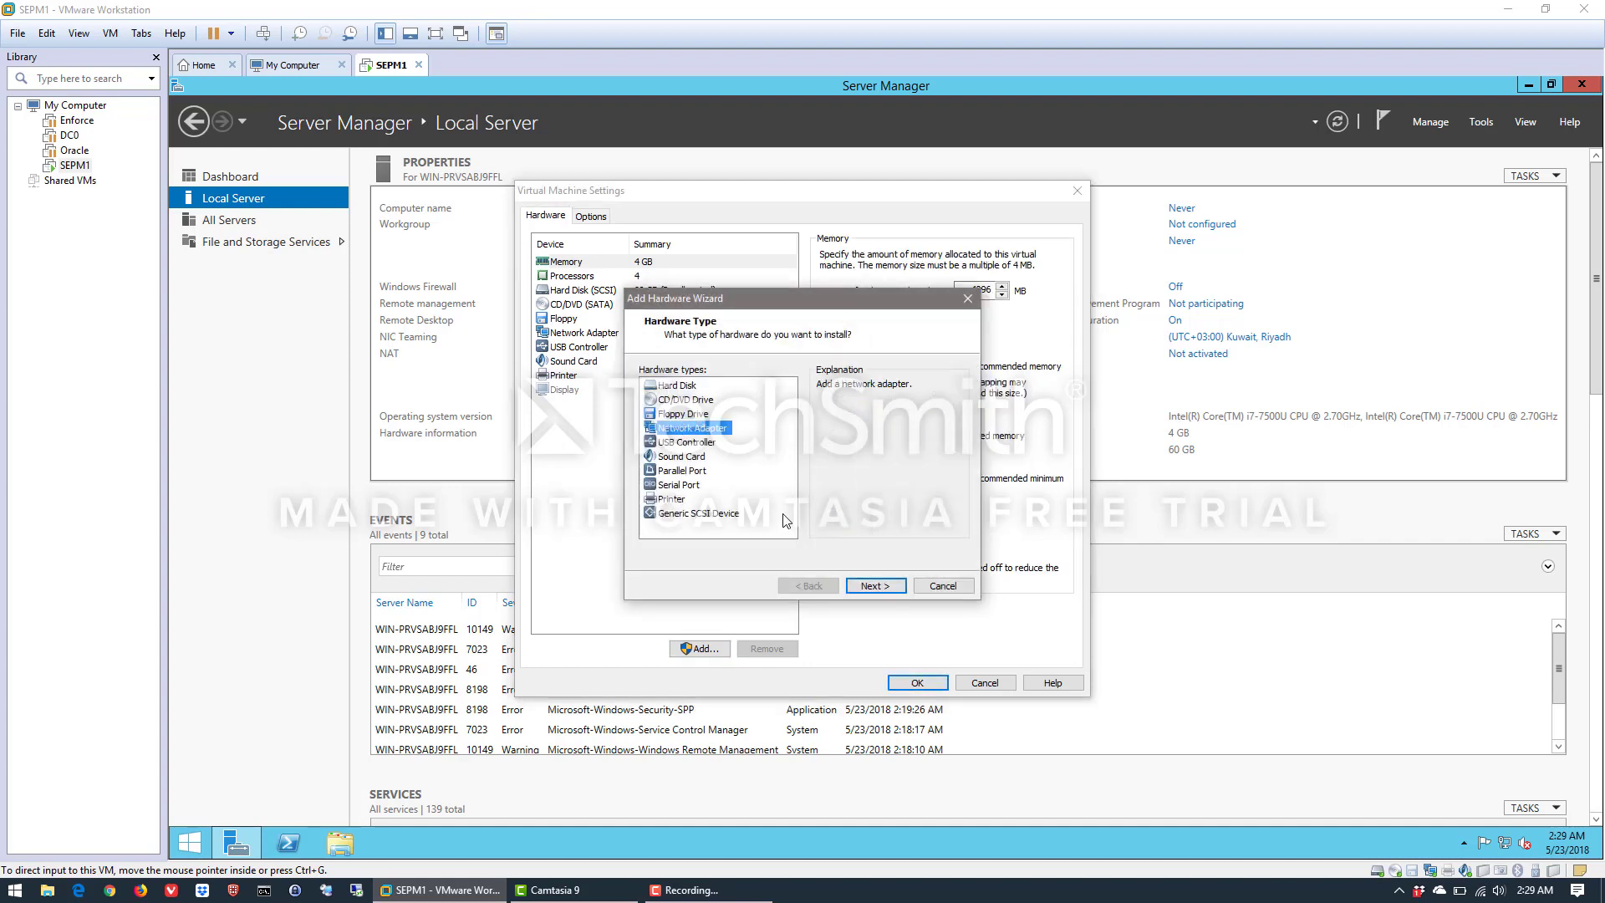
click(867, 587)
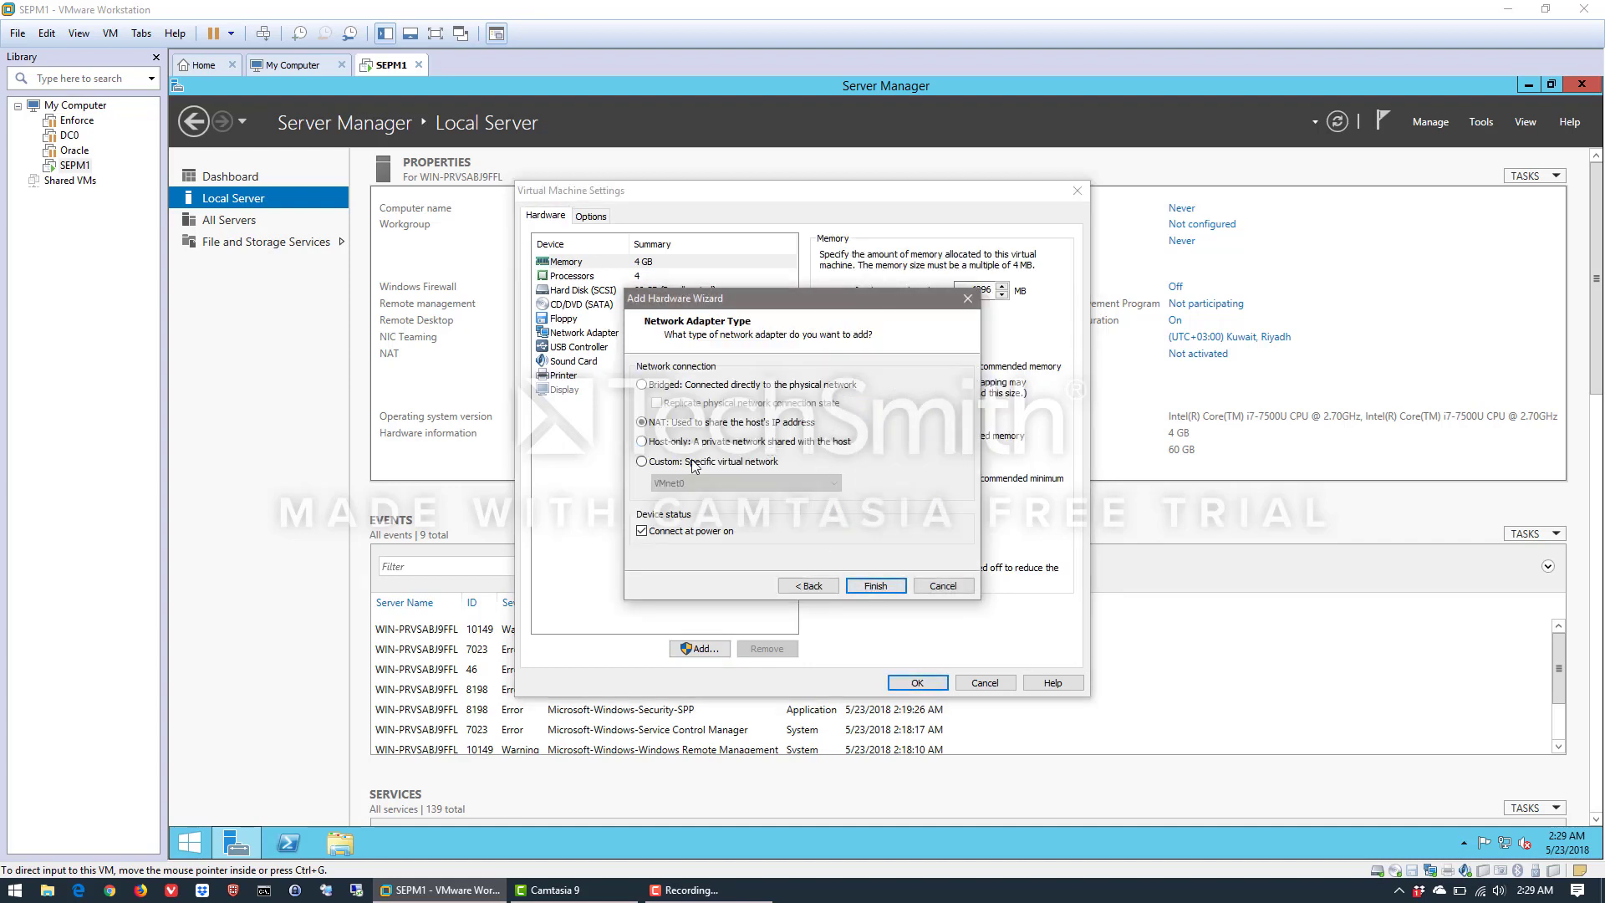
click(678, 464)
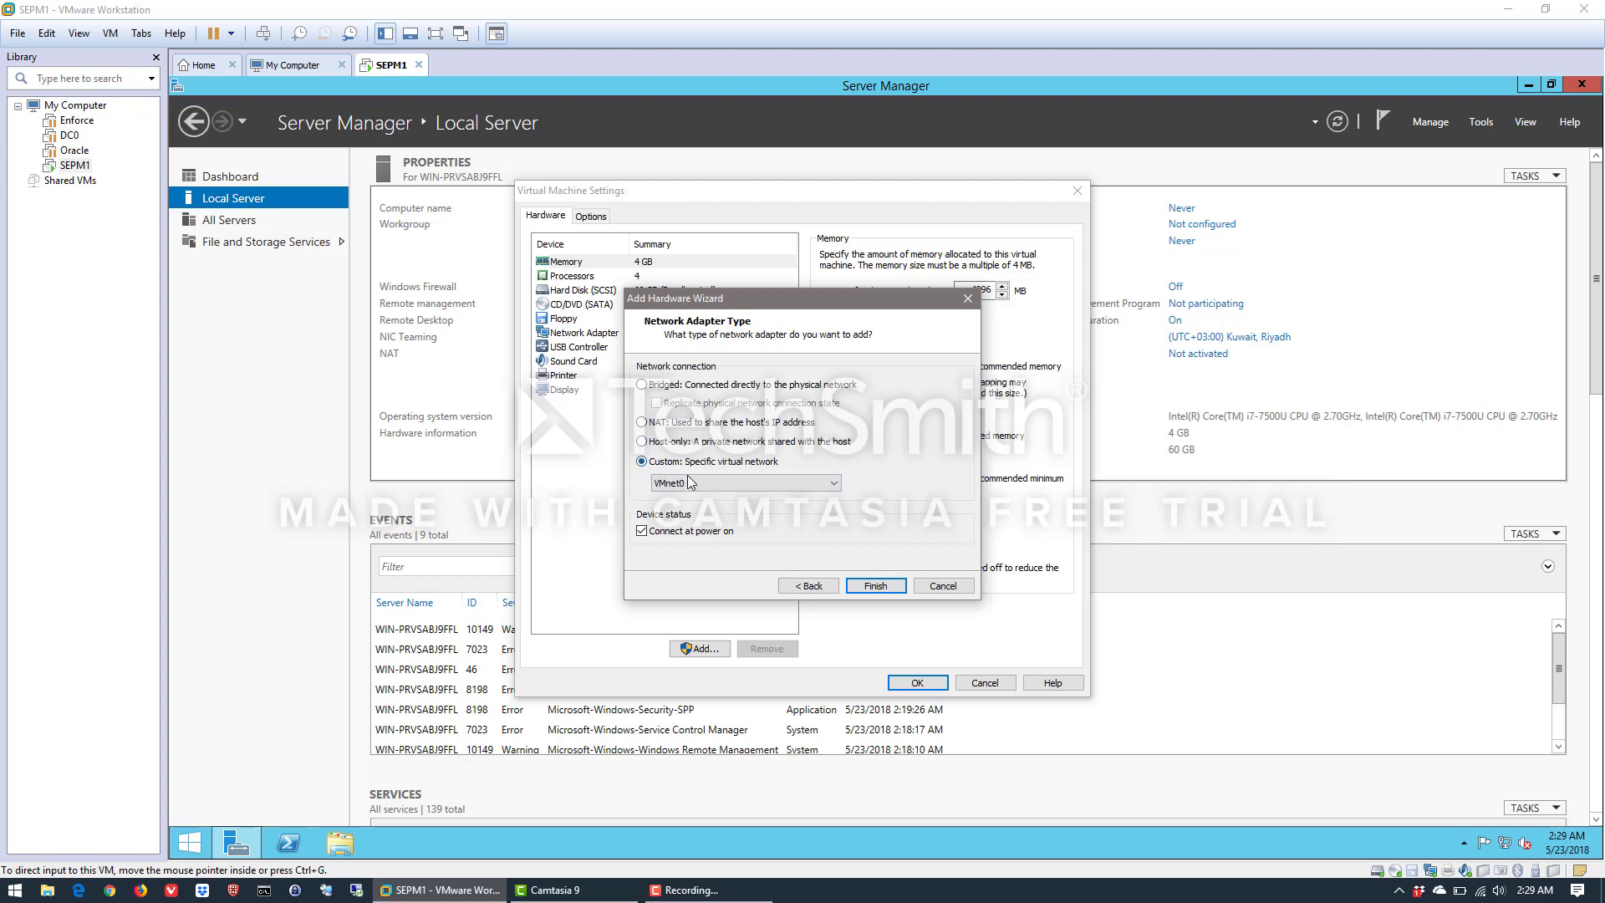
click(694, 484)
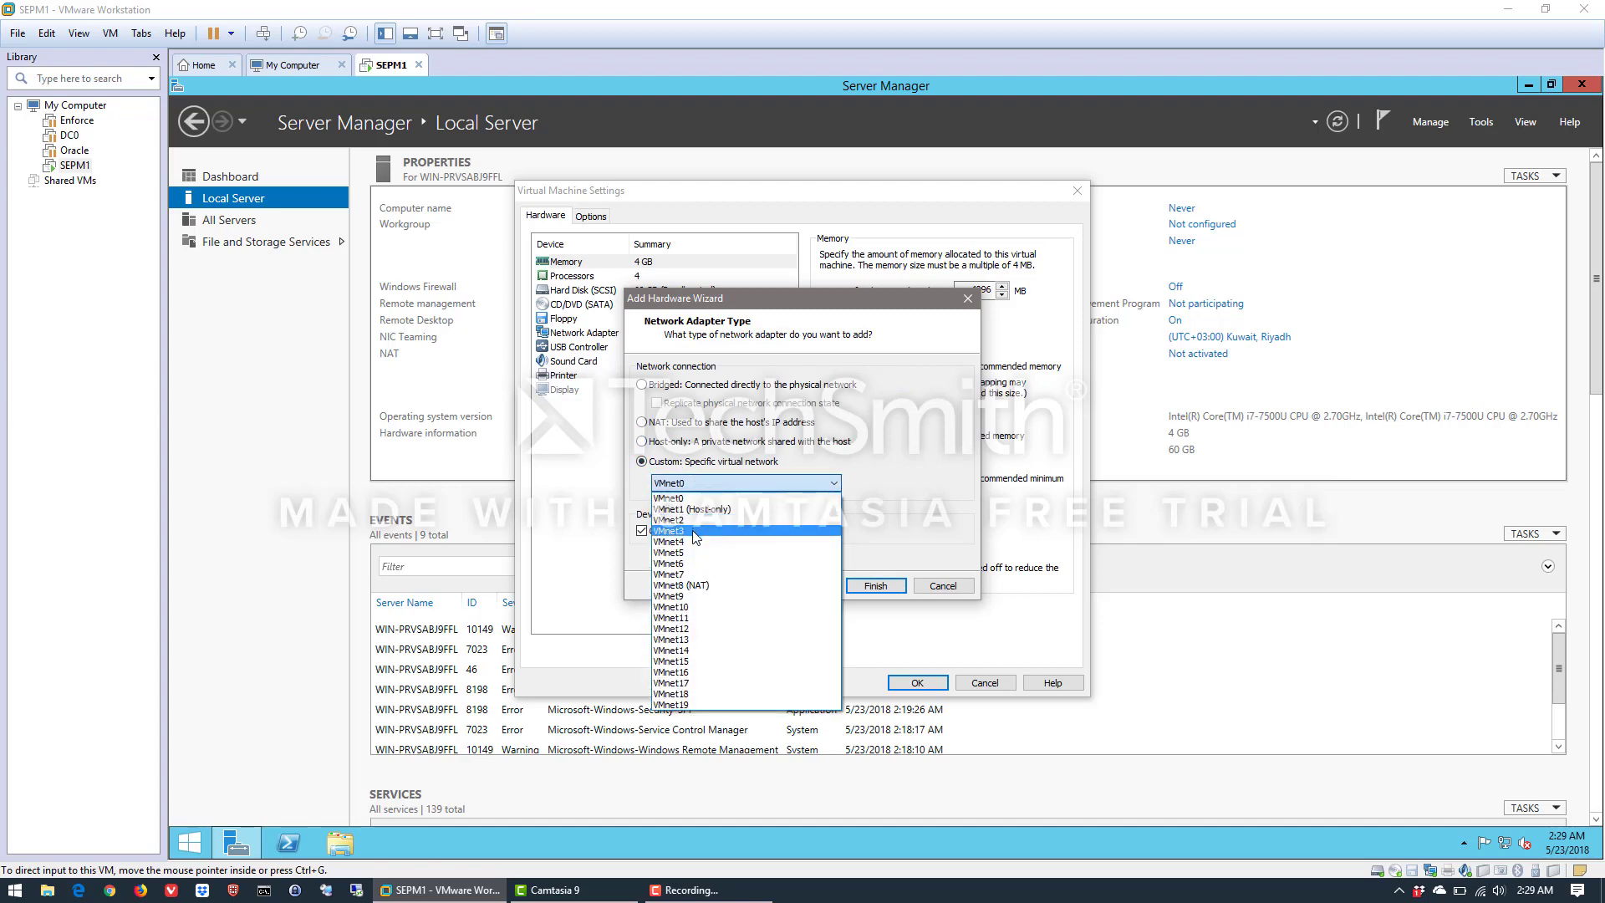
click(697, 532)
click(705, 488)
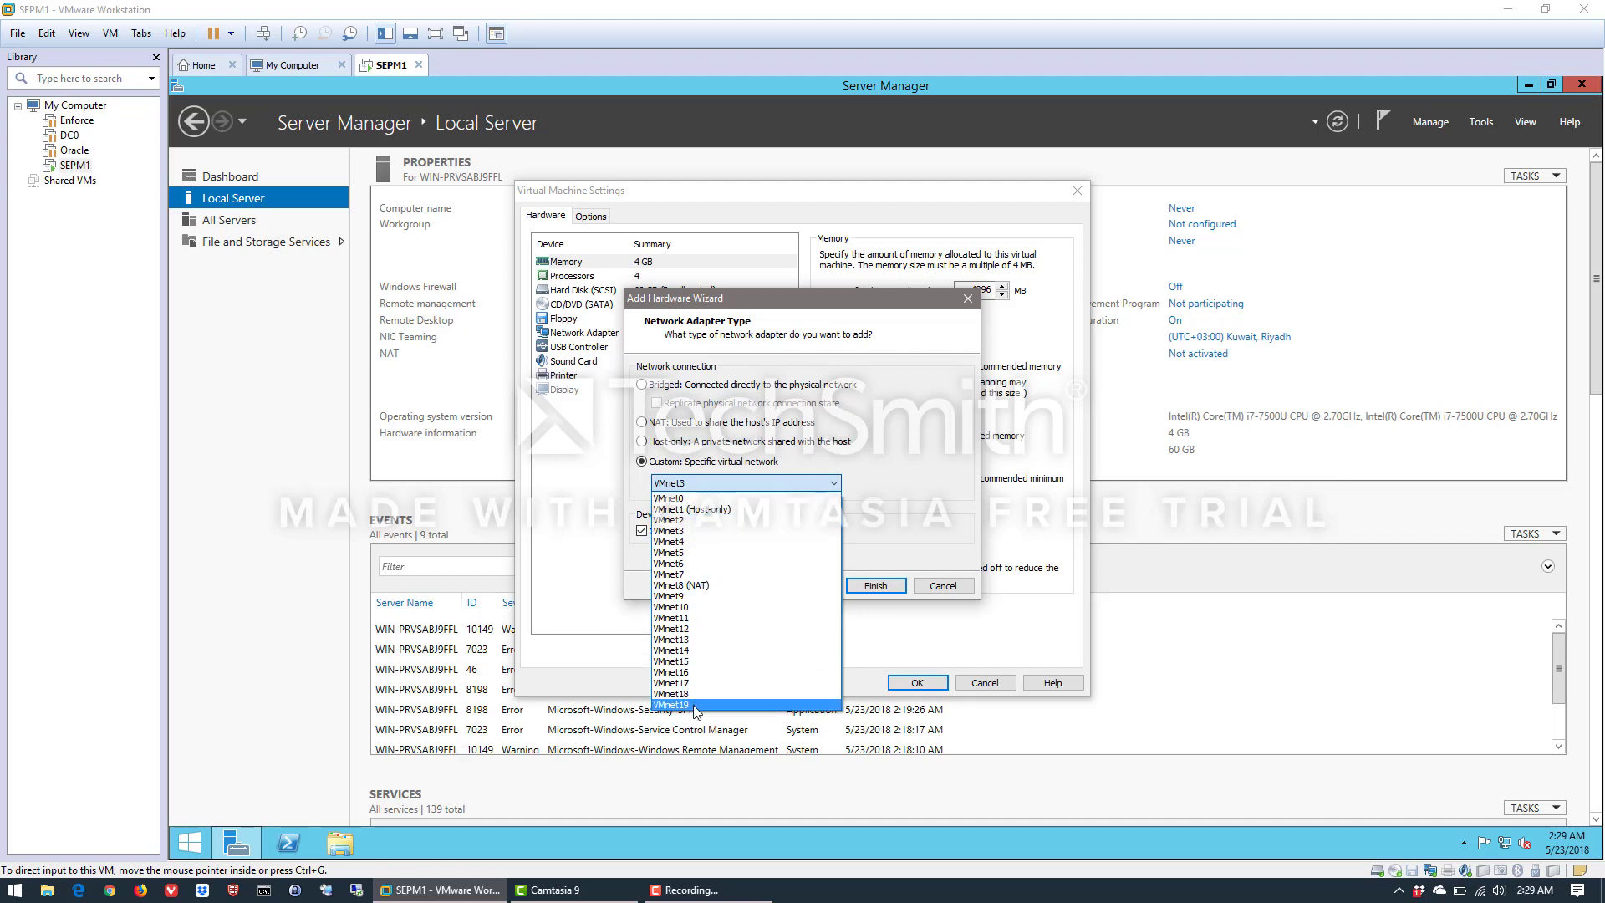
click(692, 533)
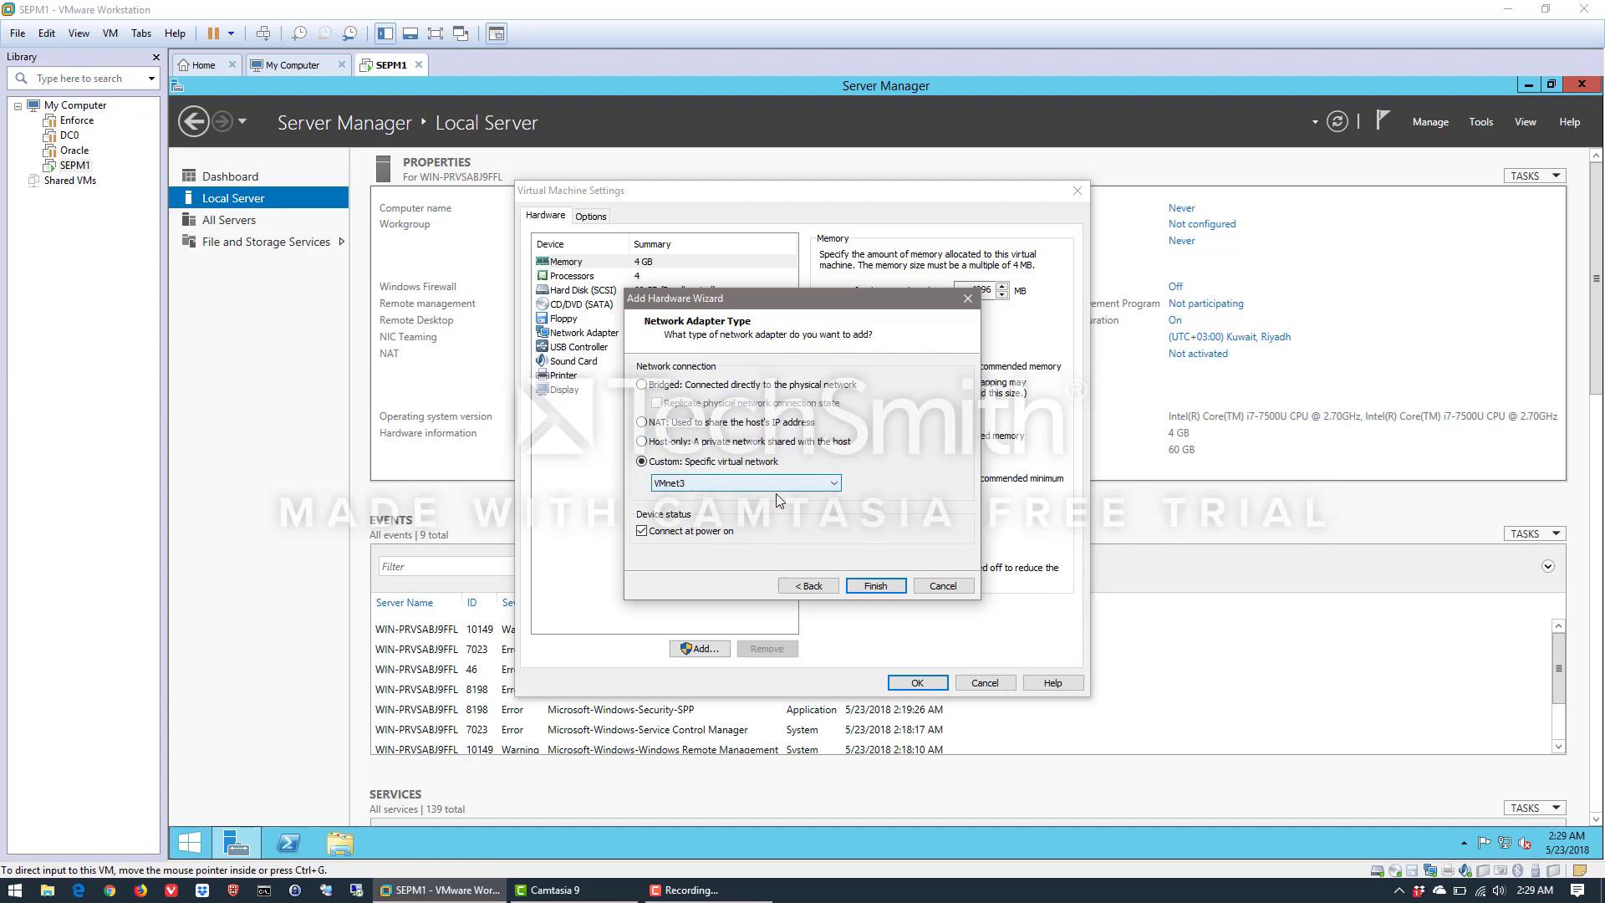
click(874, 587)
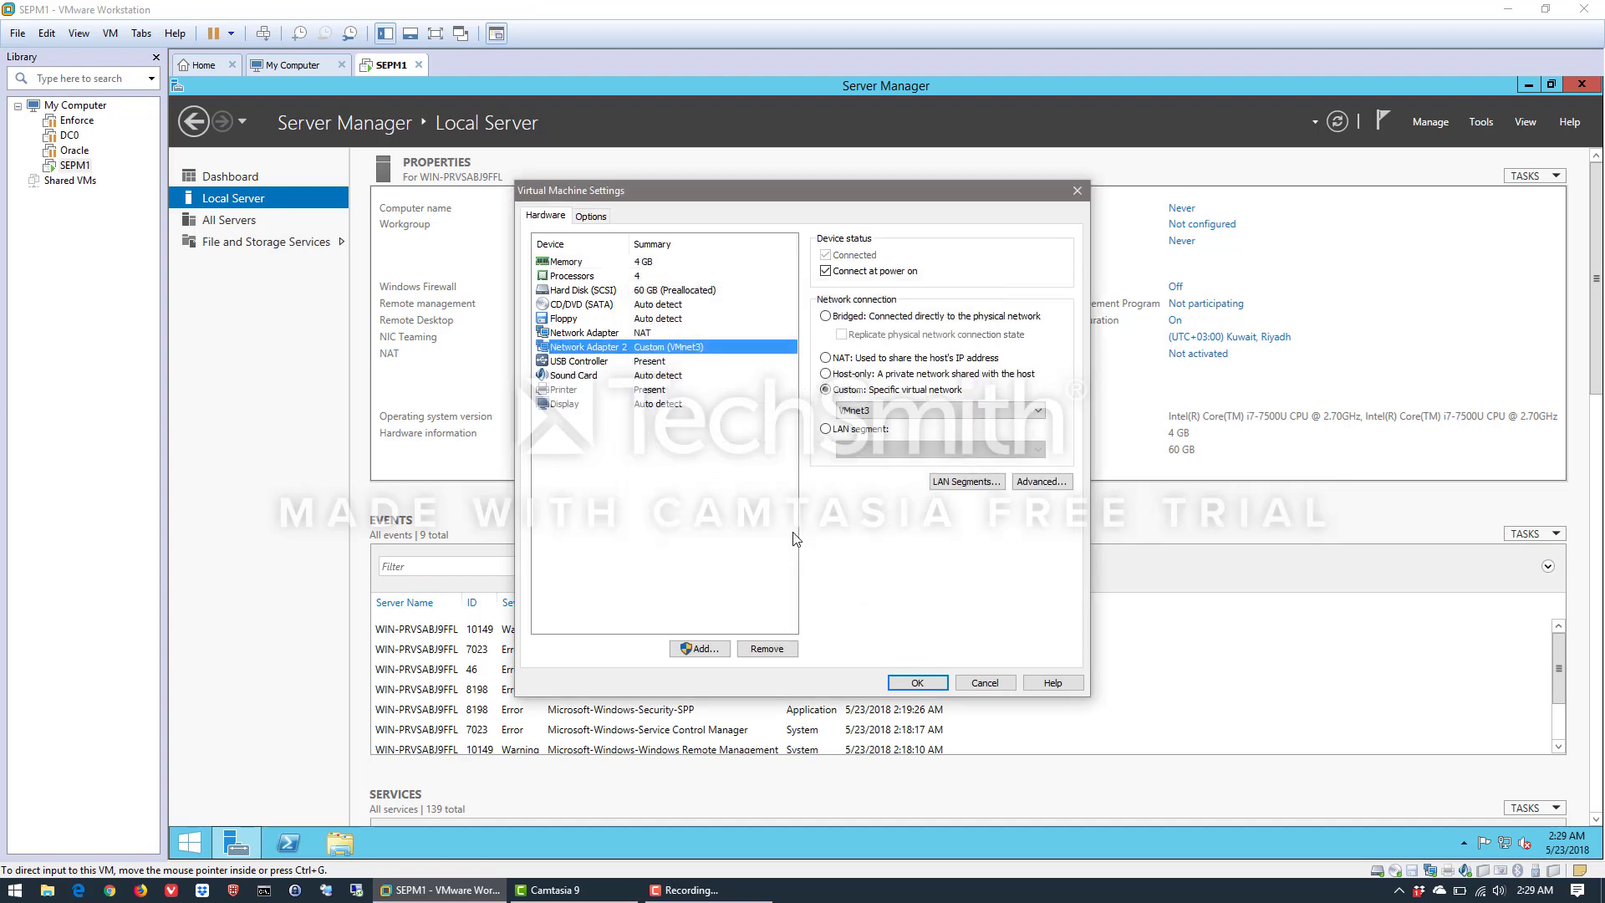
click(918, 683)
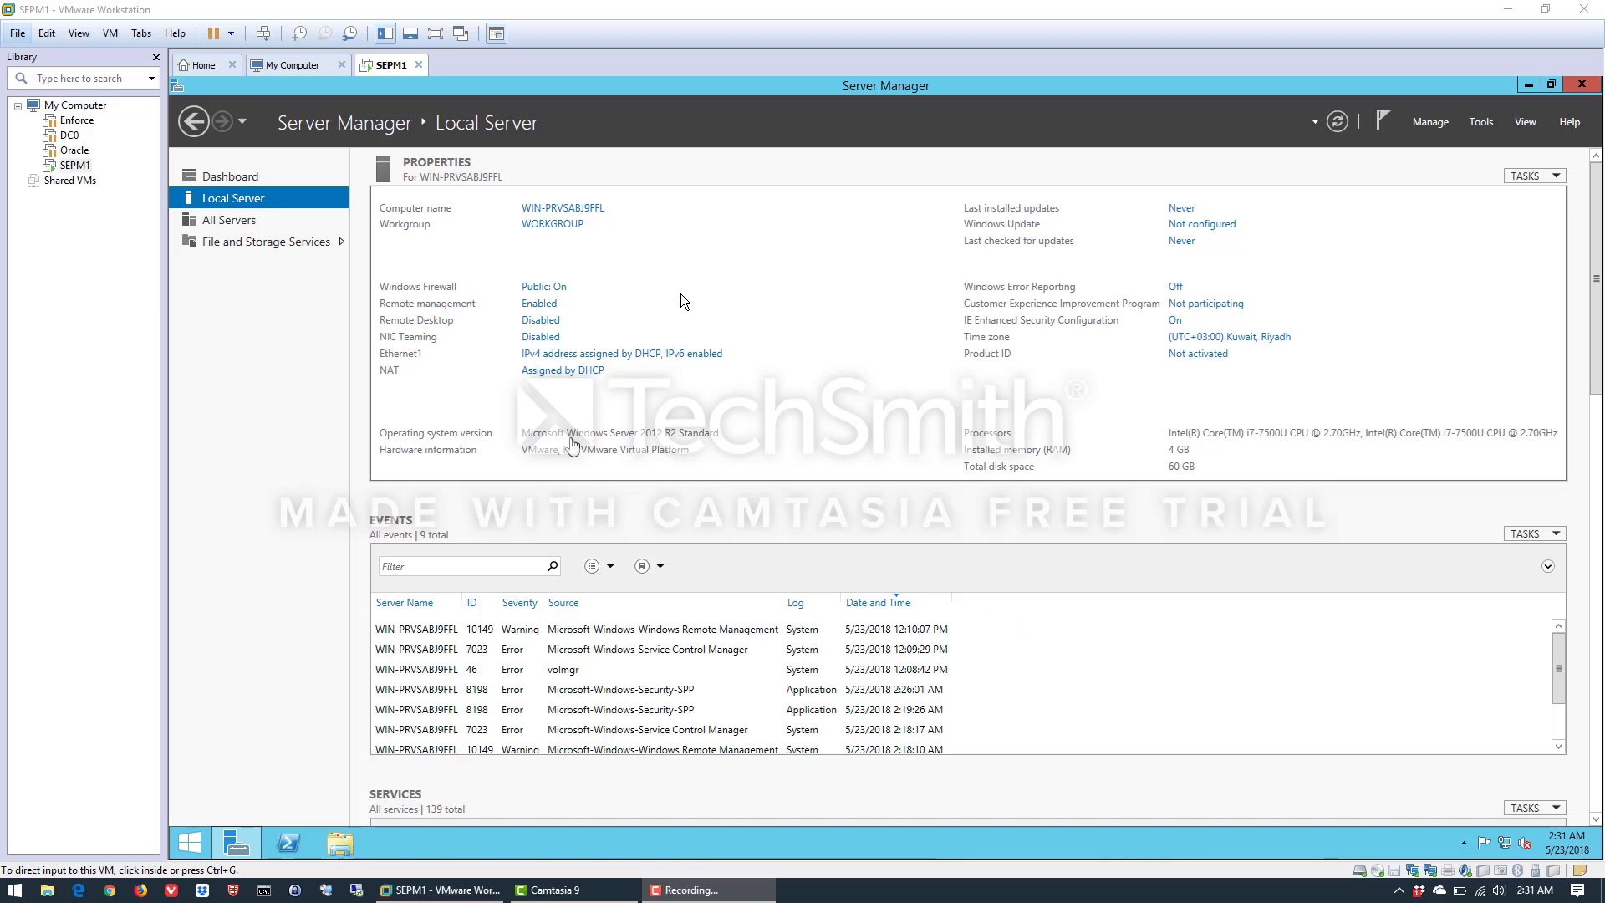
Open the network connections from the local server properties and rename the Ethernet1 connection as LAN
click(576, 357)
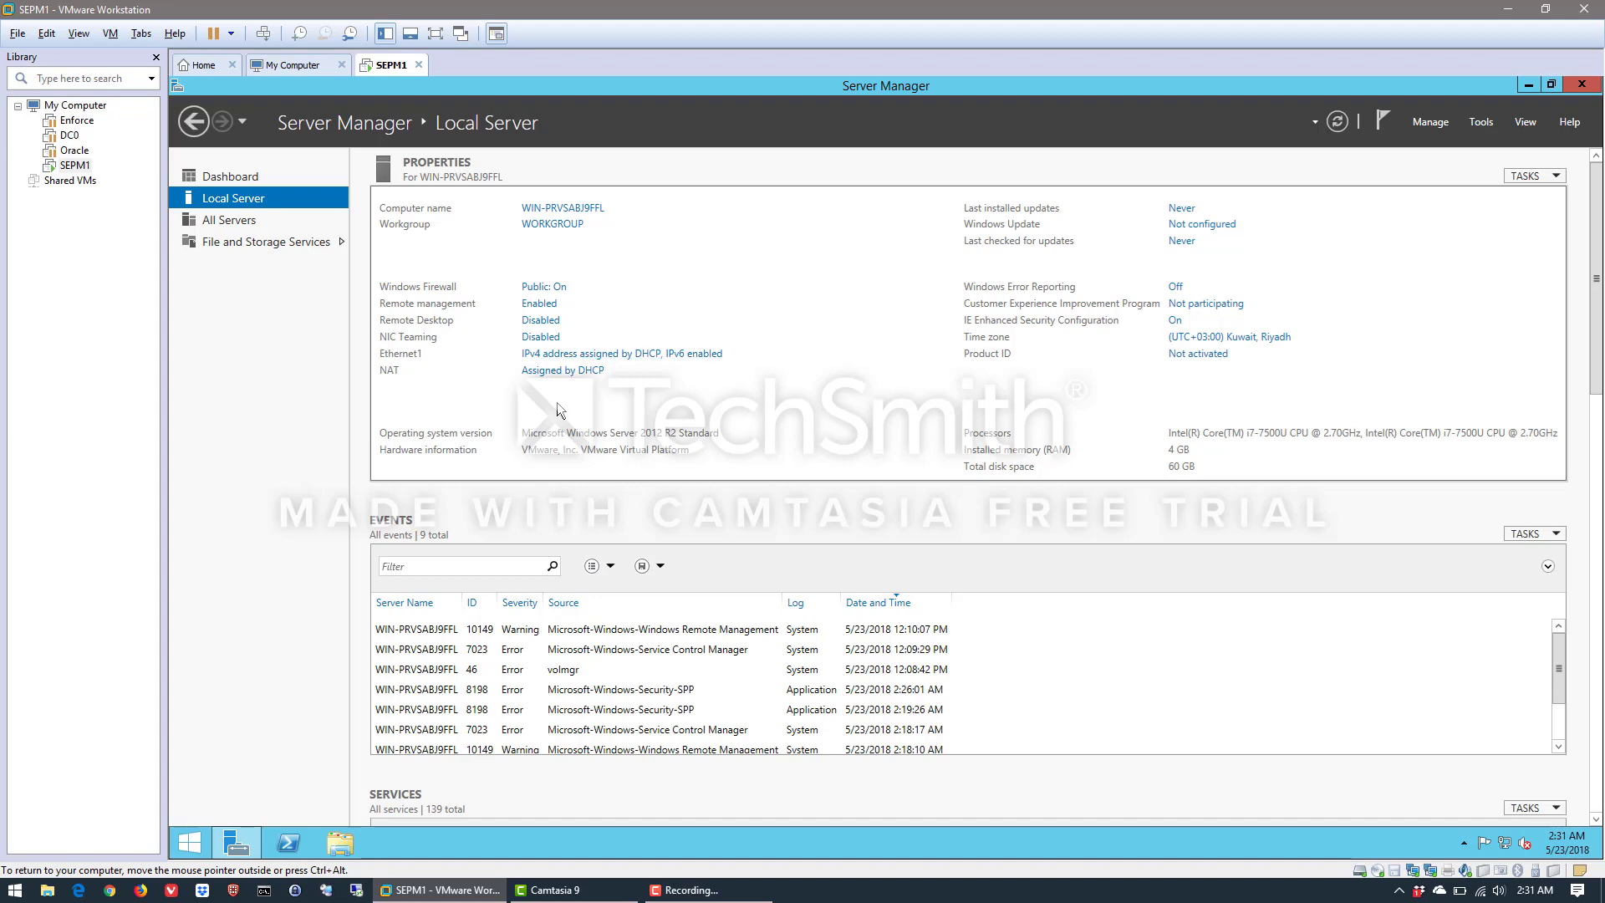
click(618, 357)
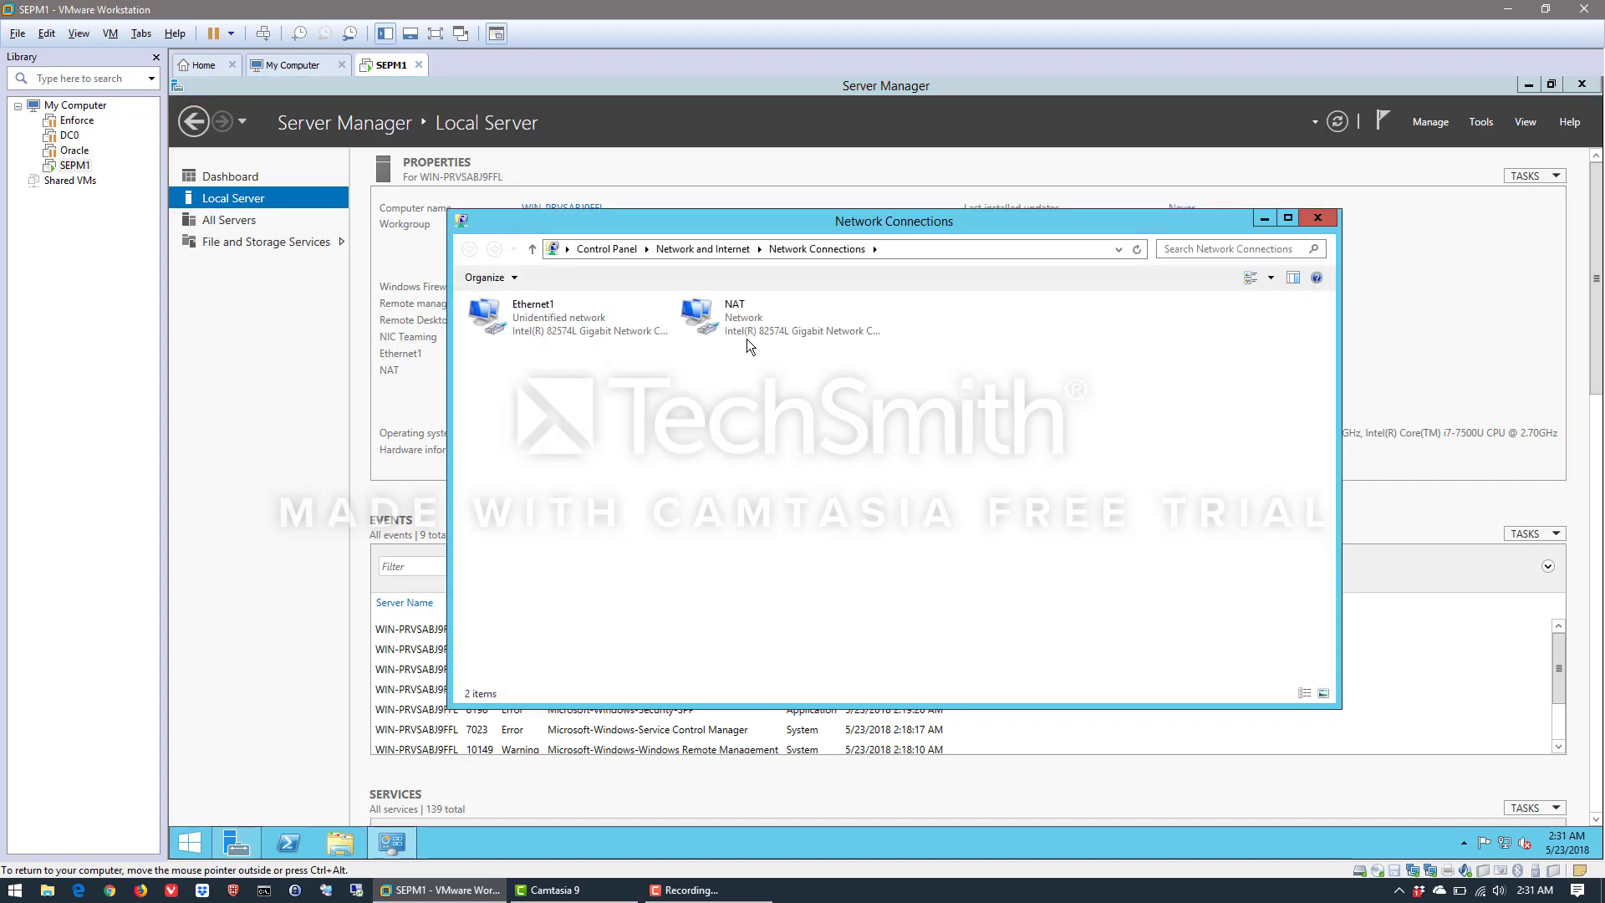
right_click(529, 313)
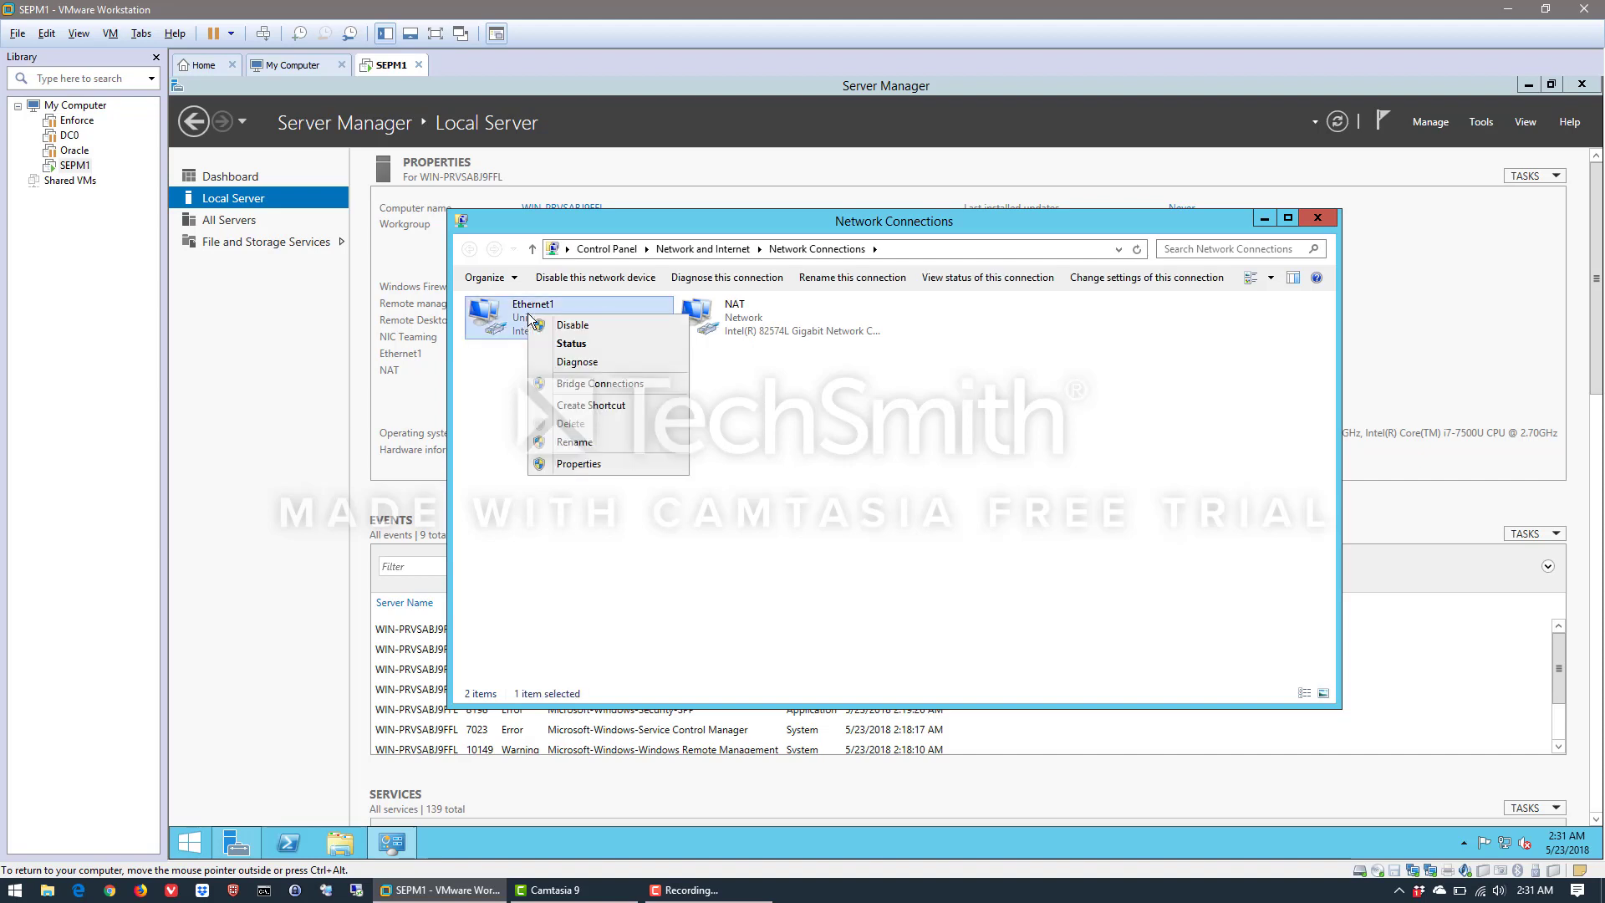
click(575, 442)
text(LAN)
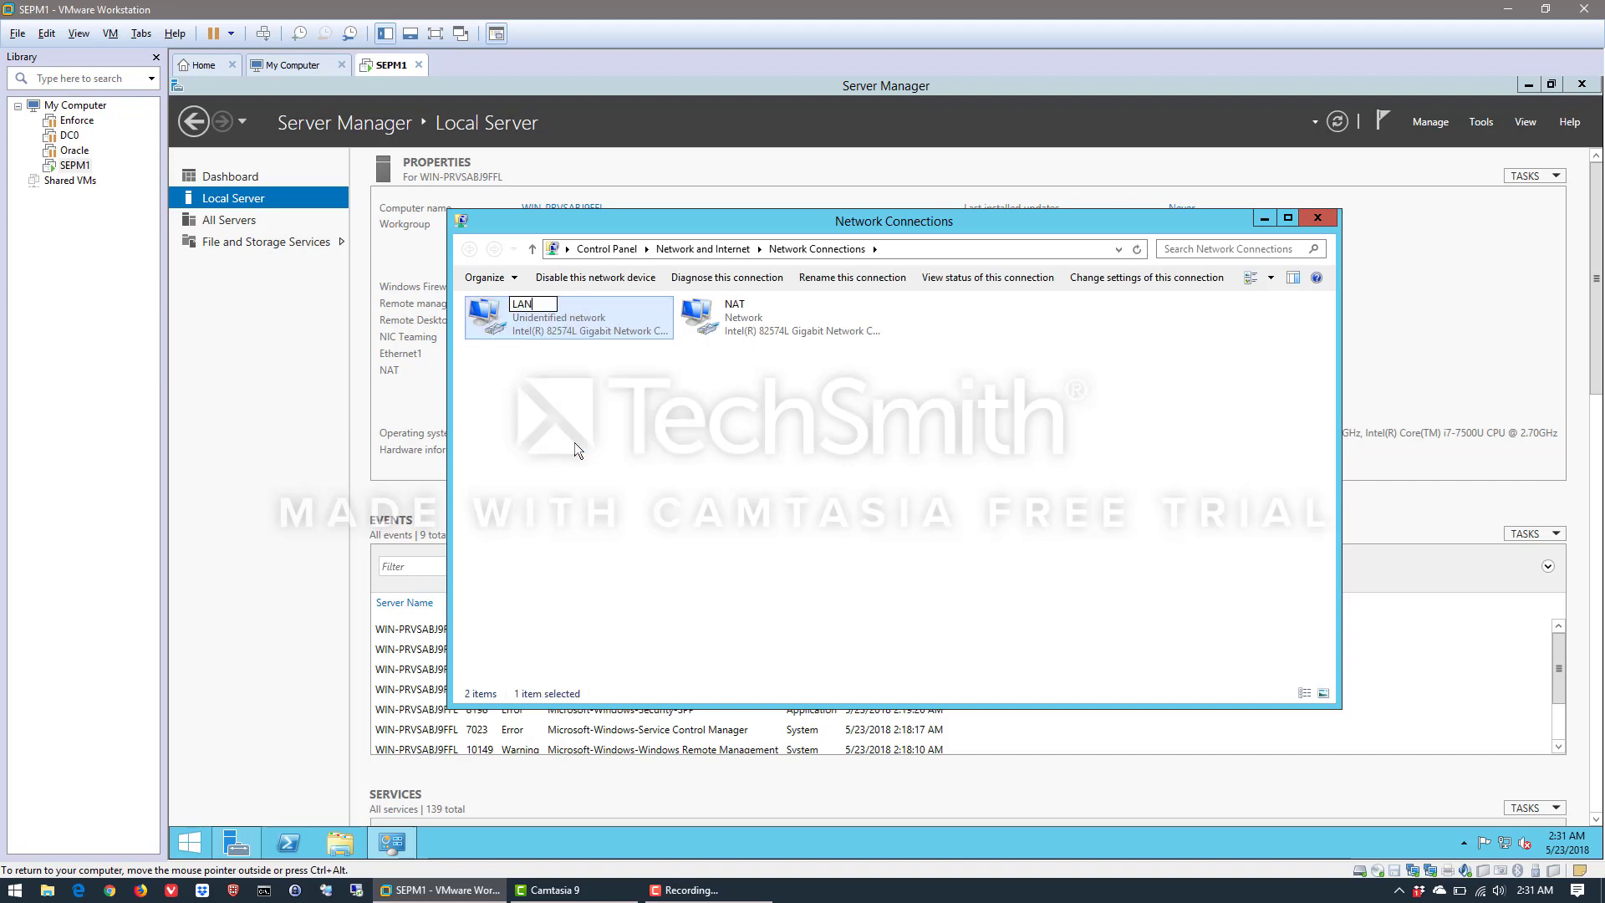
key(Return)
click(575, 438)
Disable Internet Protocol Version 6 (TCP/IPv6) in the properties of the LAN connection
right_click(522, 315)
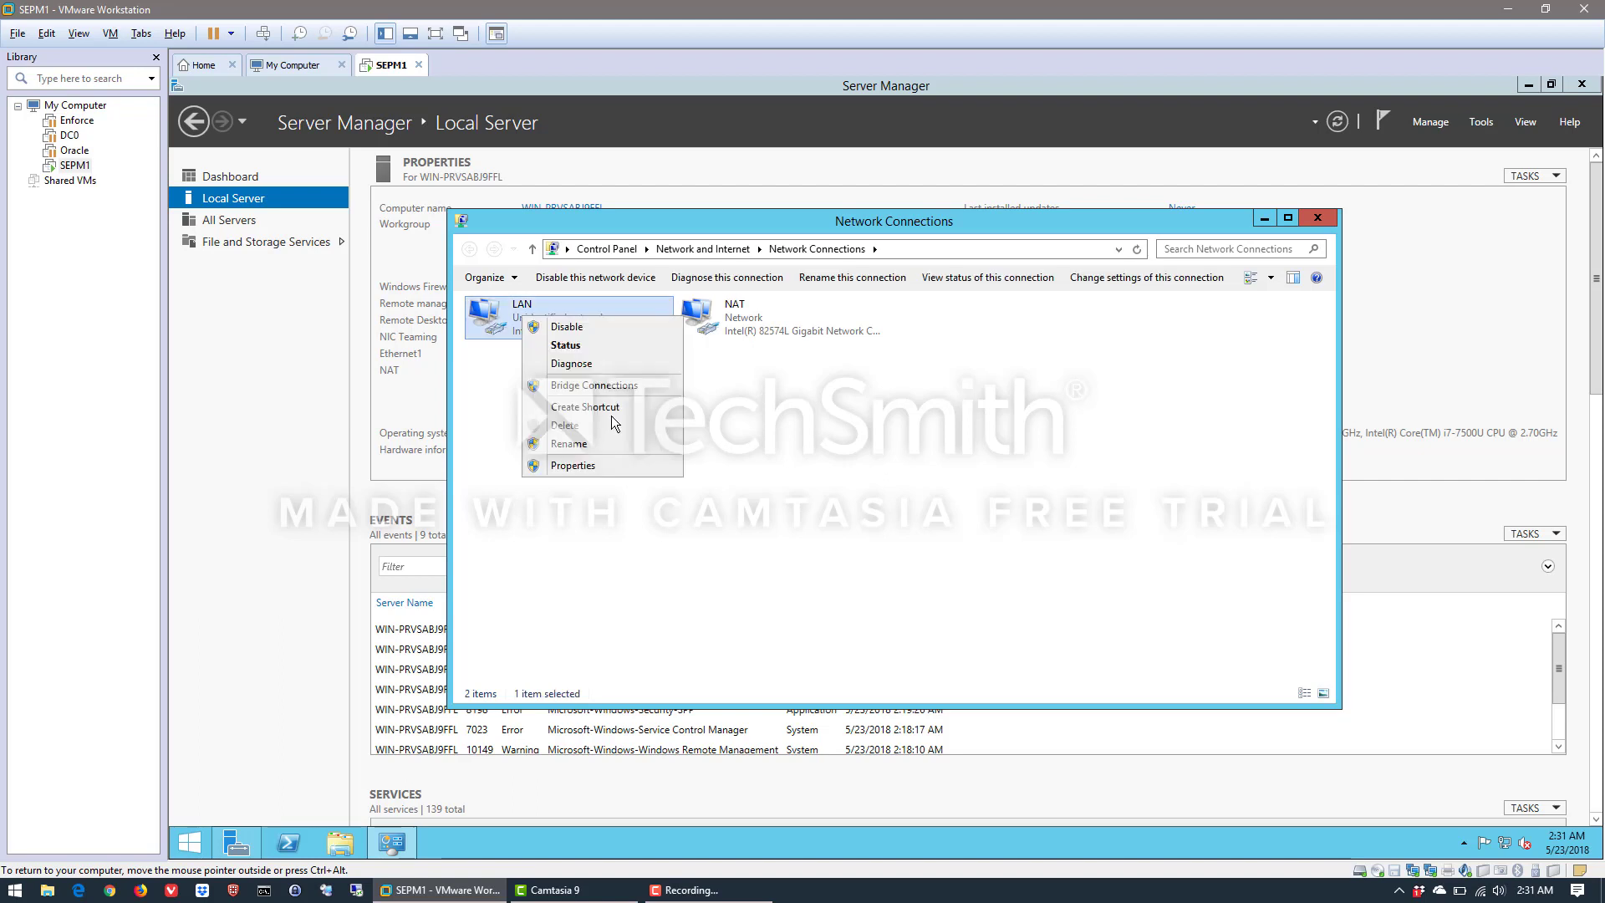
click(590, 465)
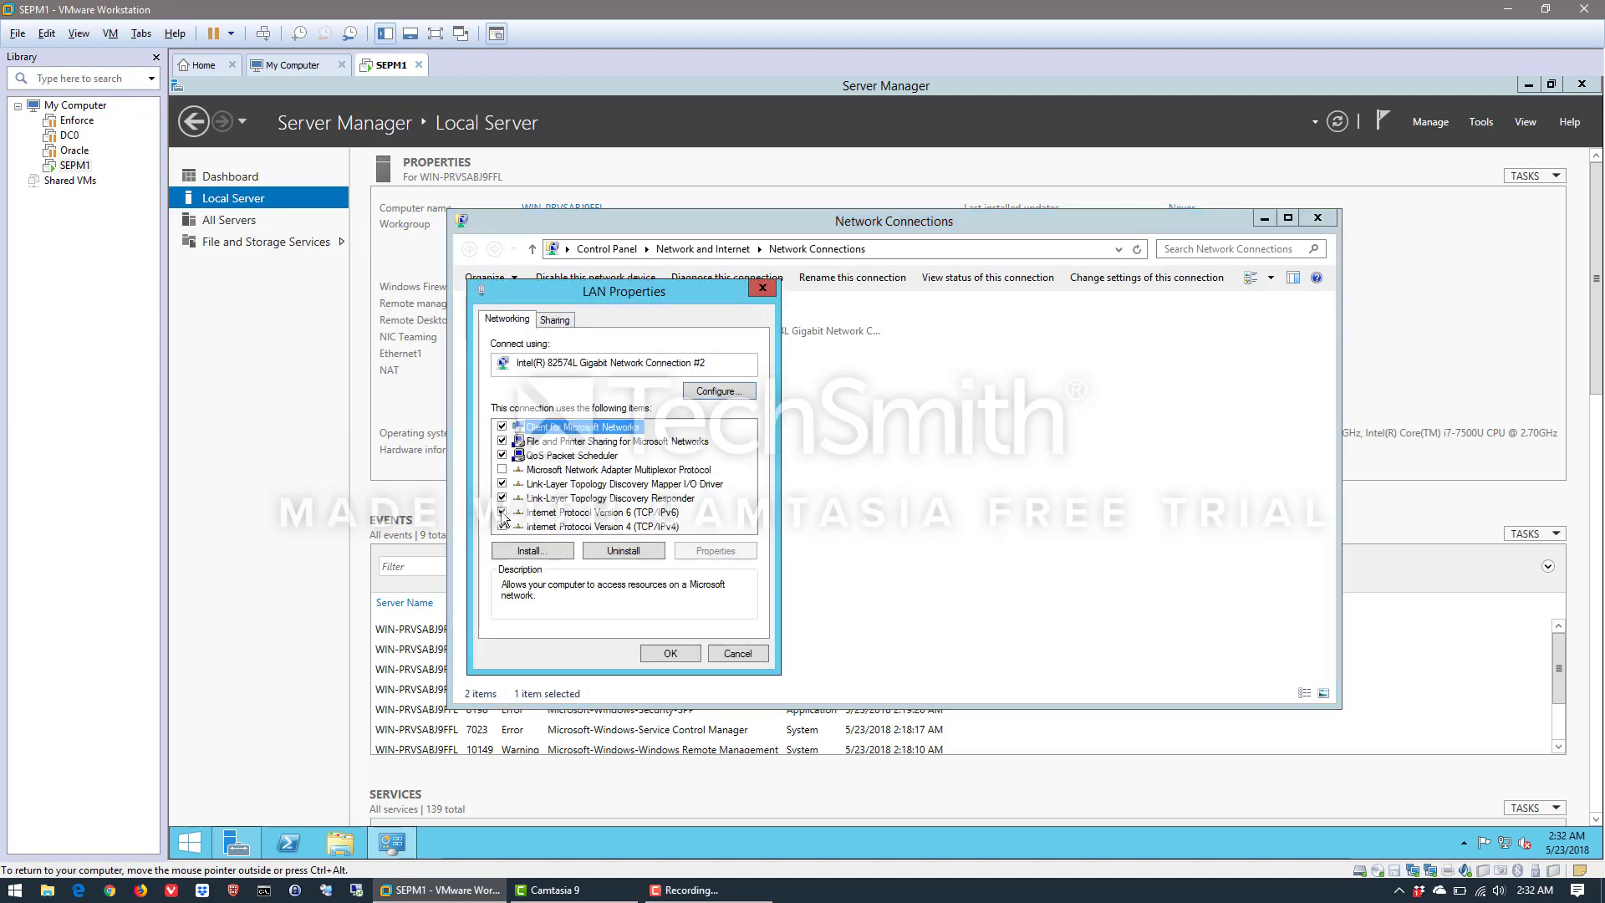
click(503, 512)
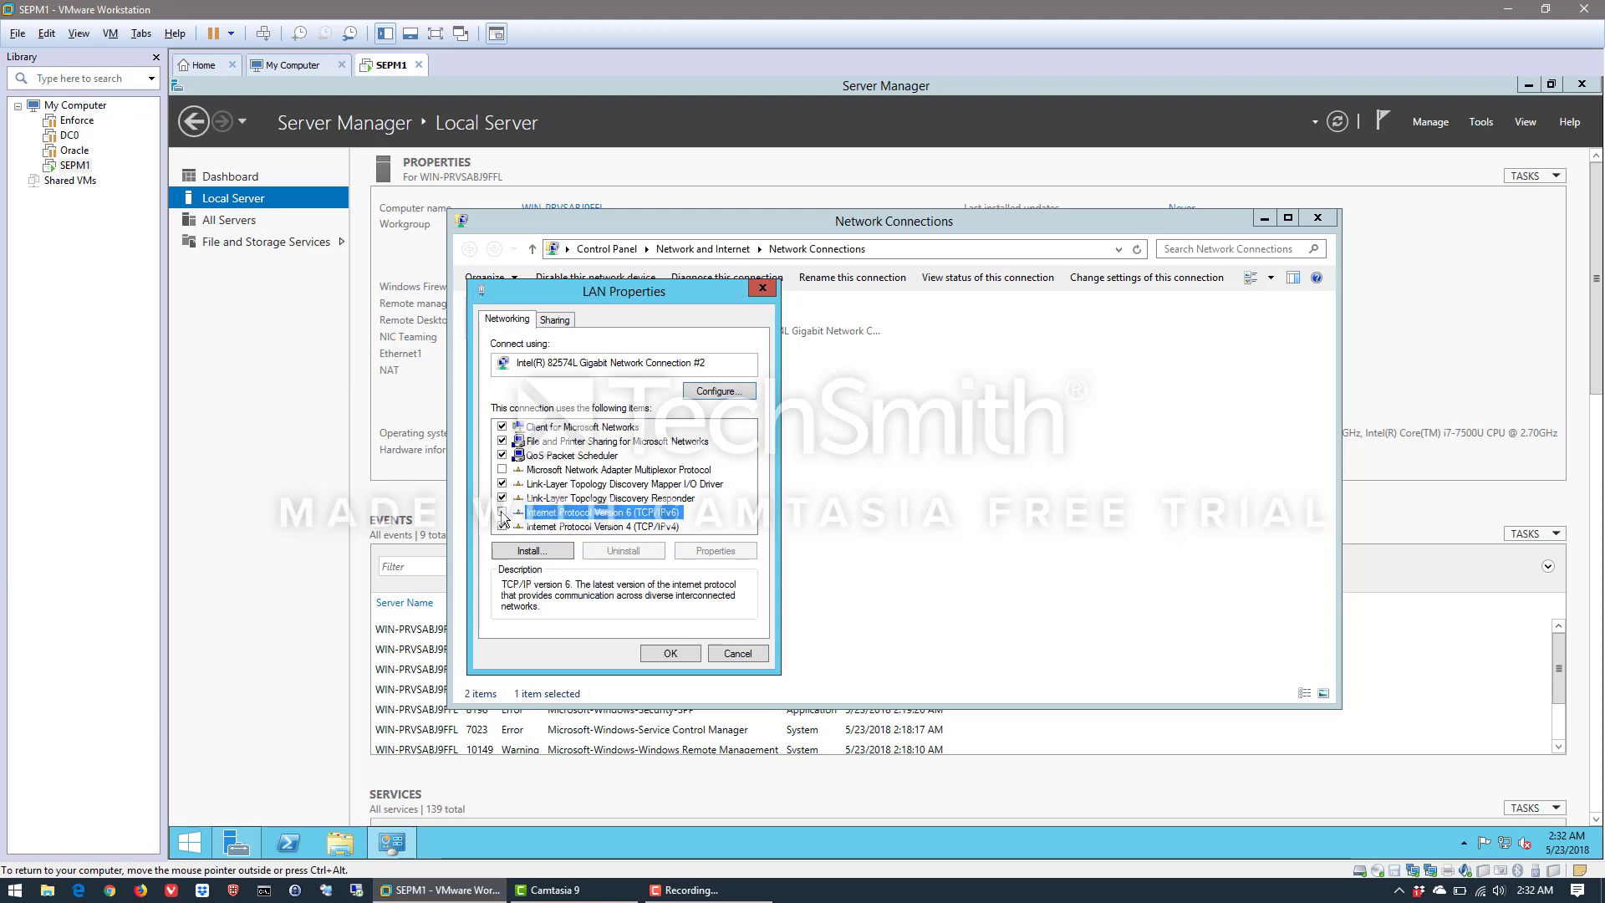
Switch the LAN connection's TCP/IPv4 settings to the static IP address 1.1.1.61 and fill in the subnet mask
double_click(563, 526)
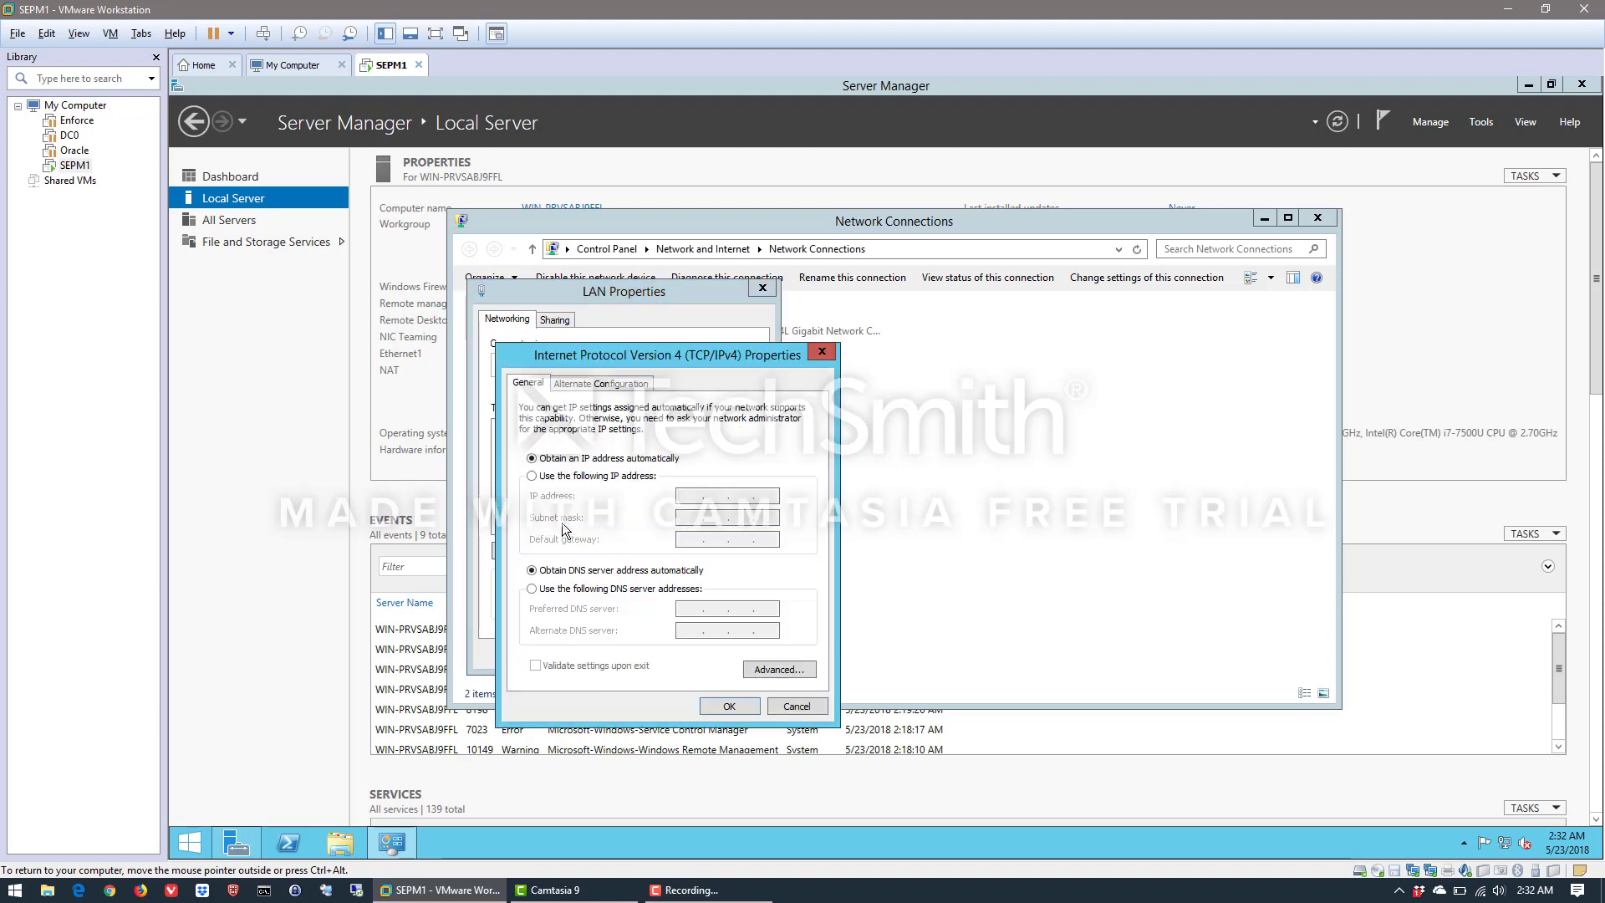
click(580, 475)
click(702, 502)
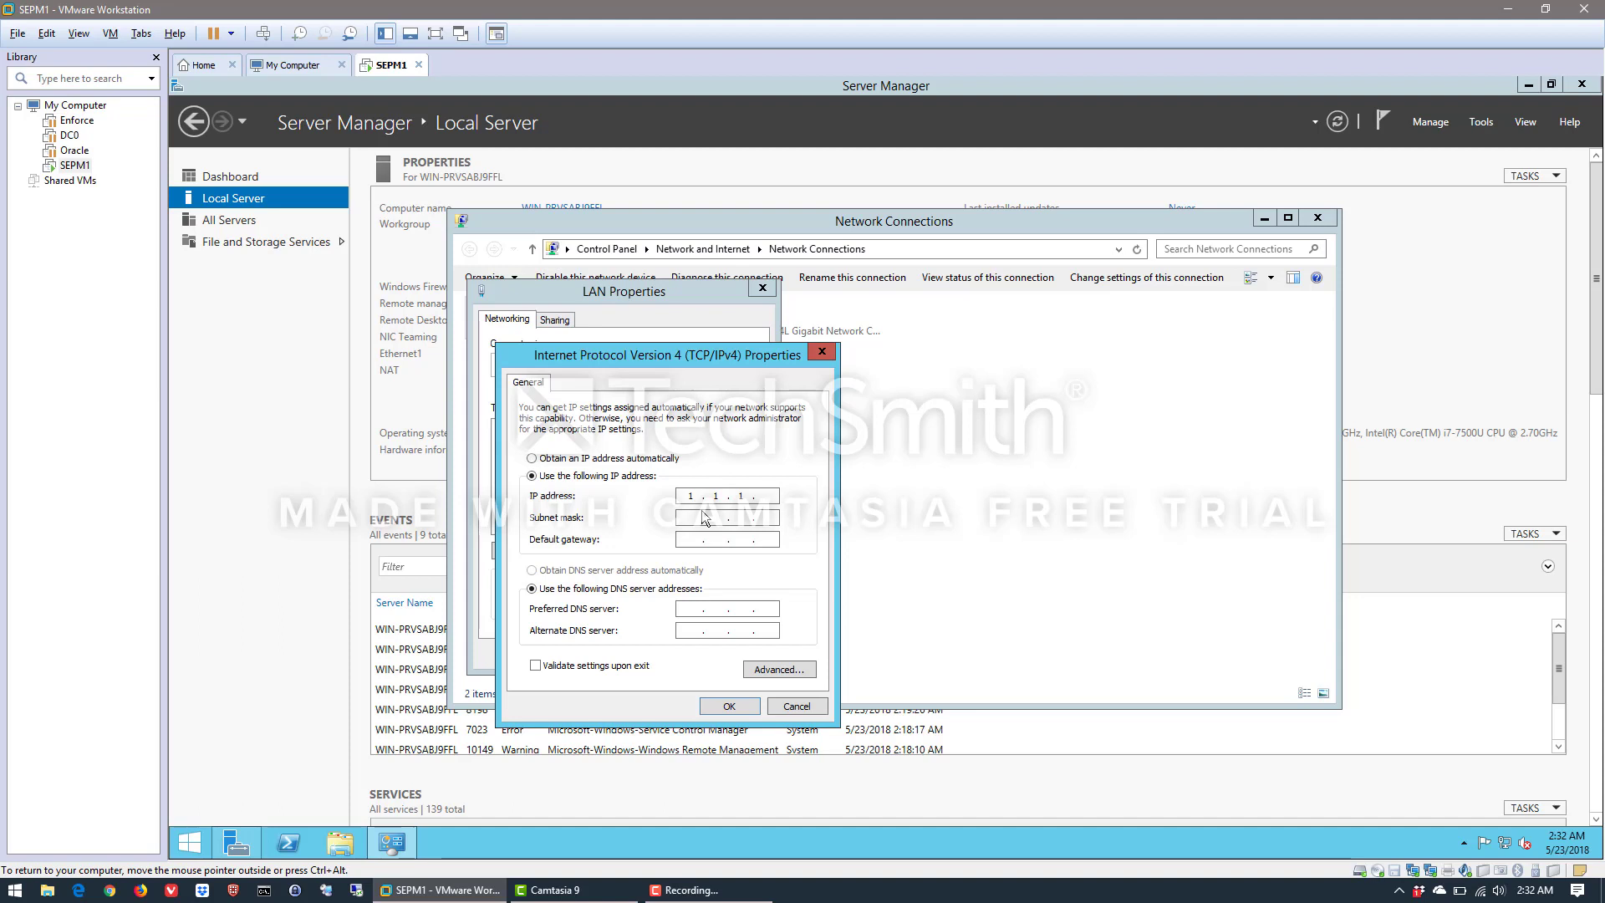
text(61)
click(685, 517)
Set the LAN connection's preferred DNS server to 1.1.1.10, save its properties and close the network connections window
click(695, 610)
text(1.1.1.10)
click(729, 707)
click(671, 655)
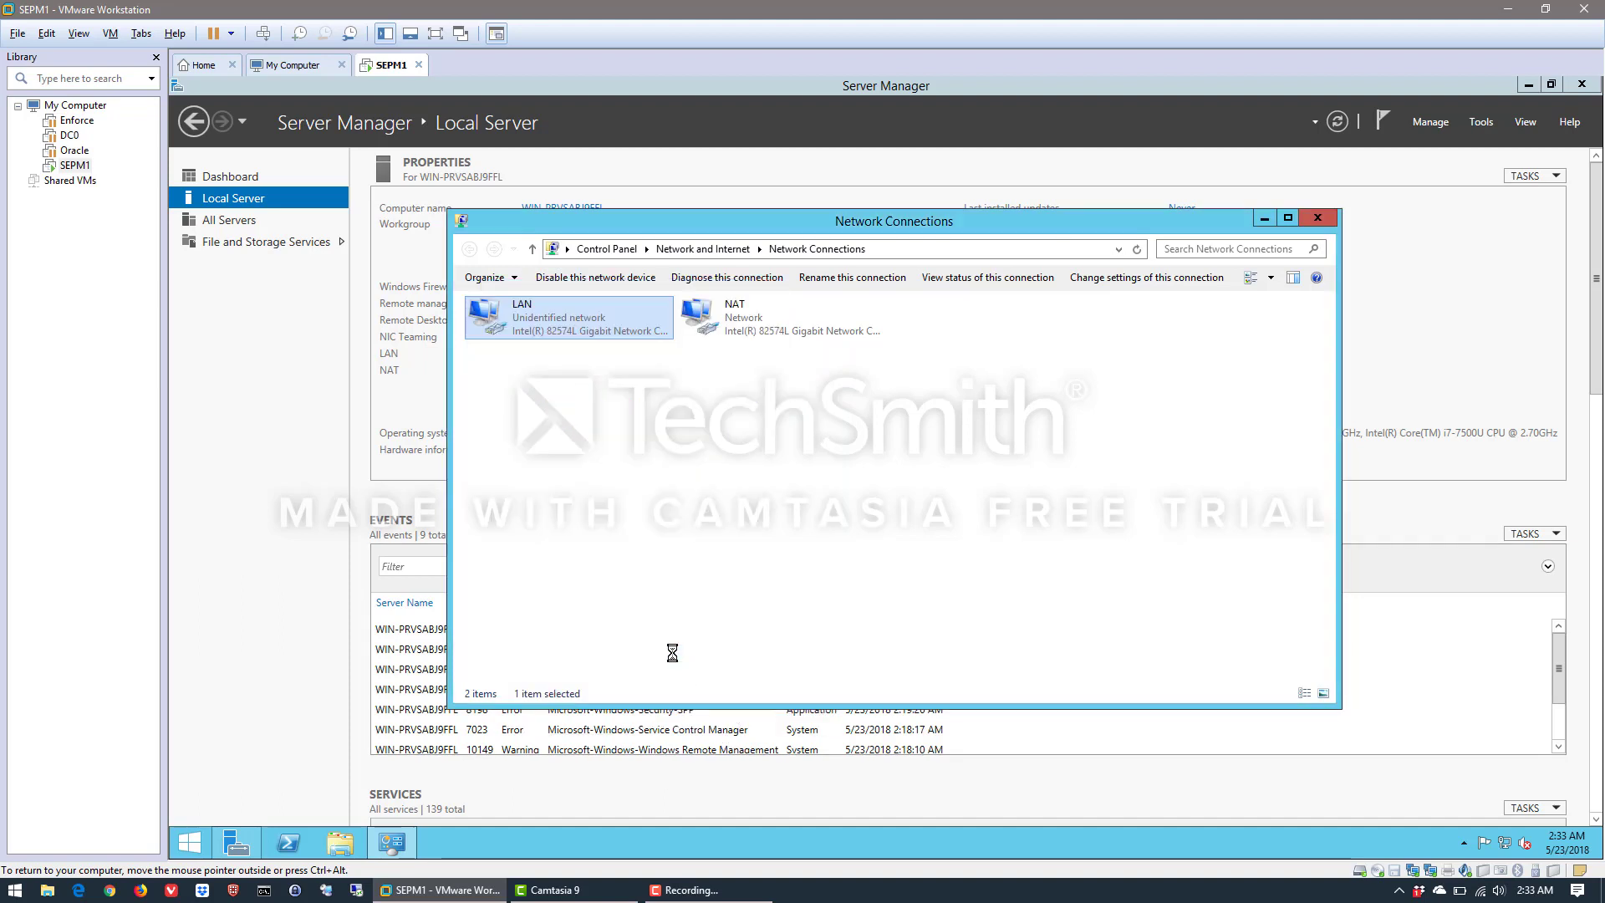
click(755, 451)
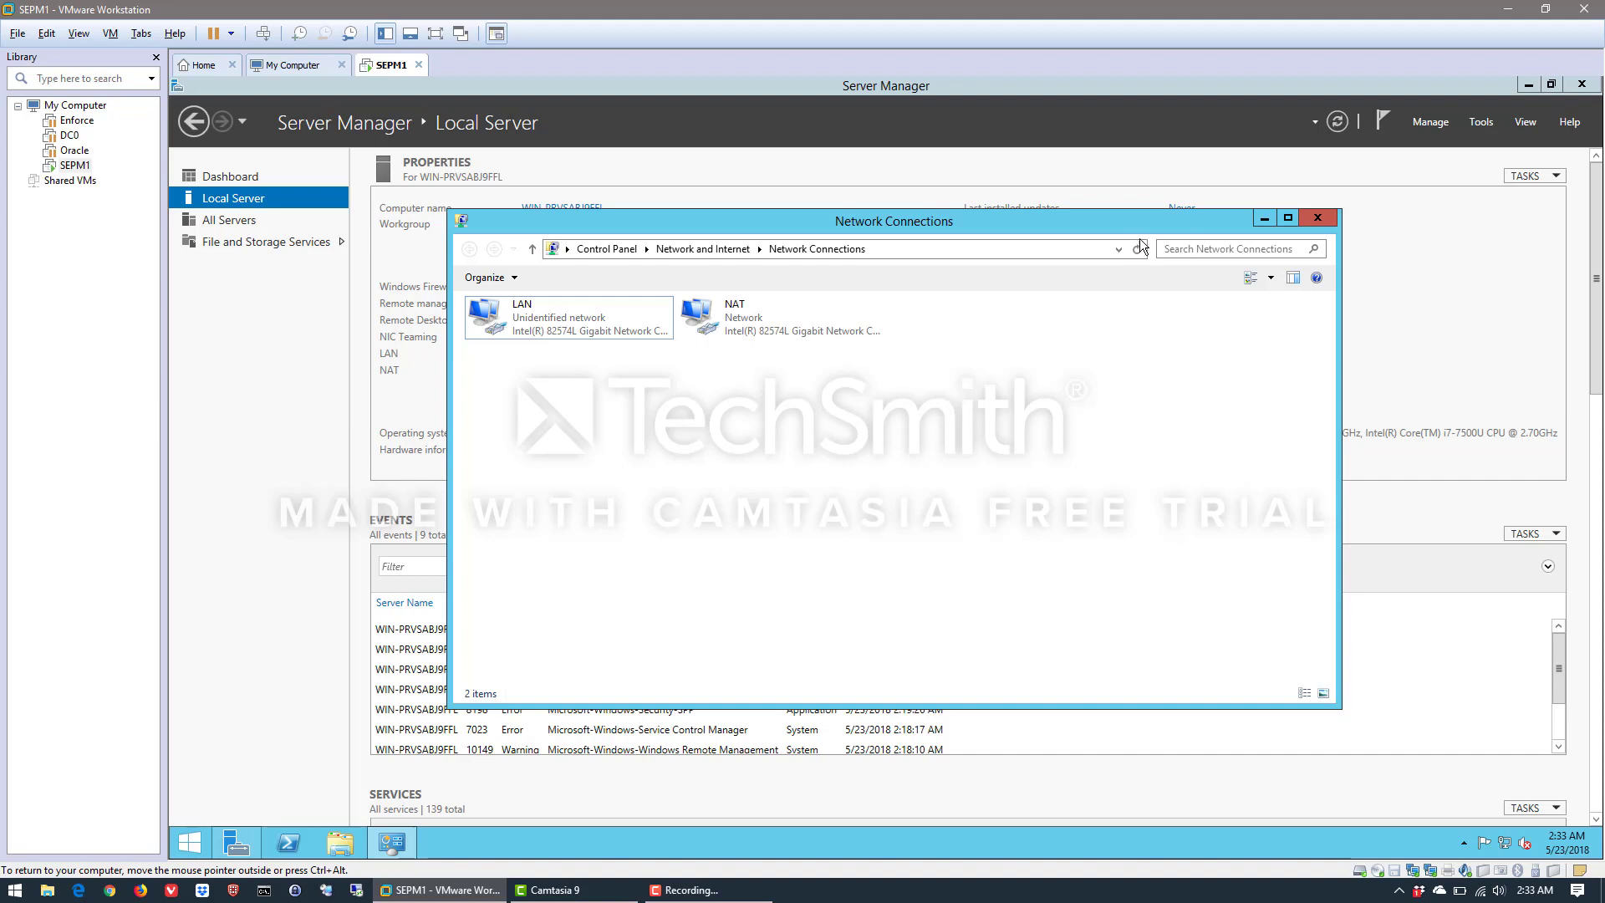
click(1318, 219)
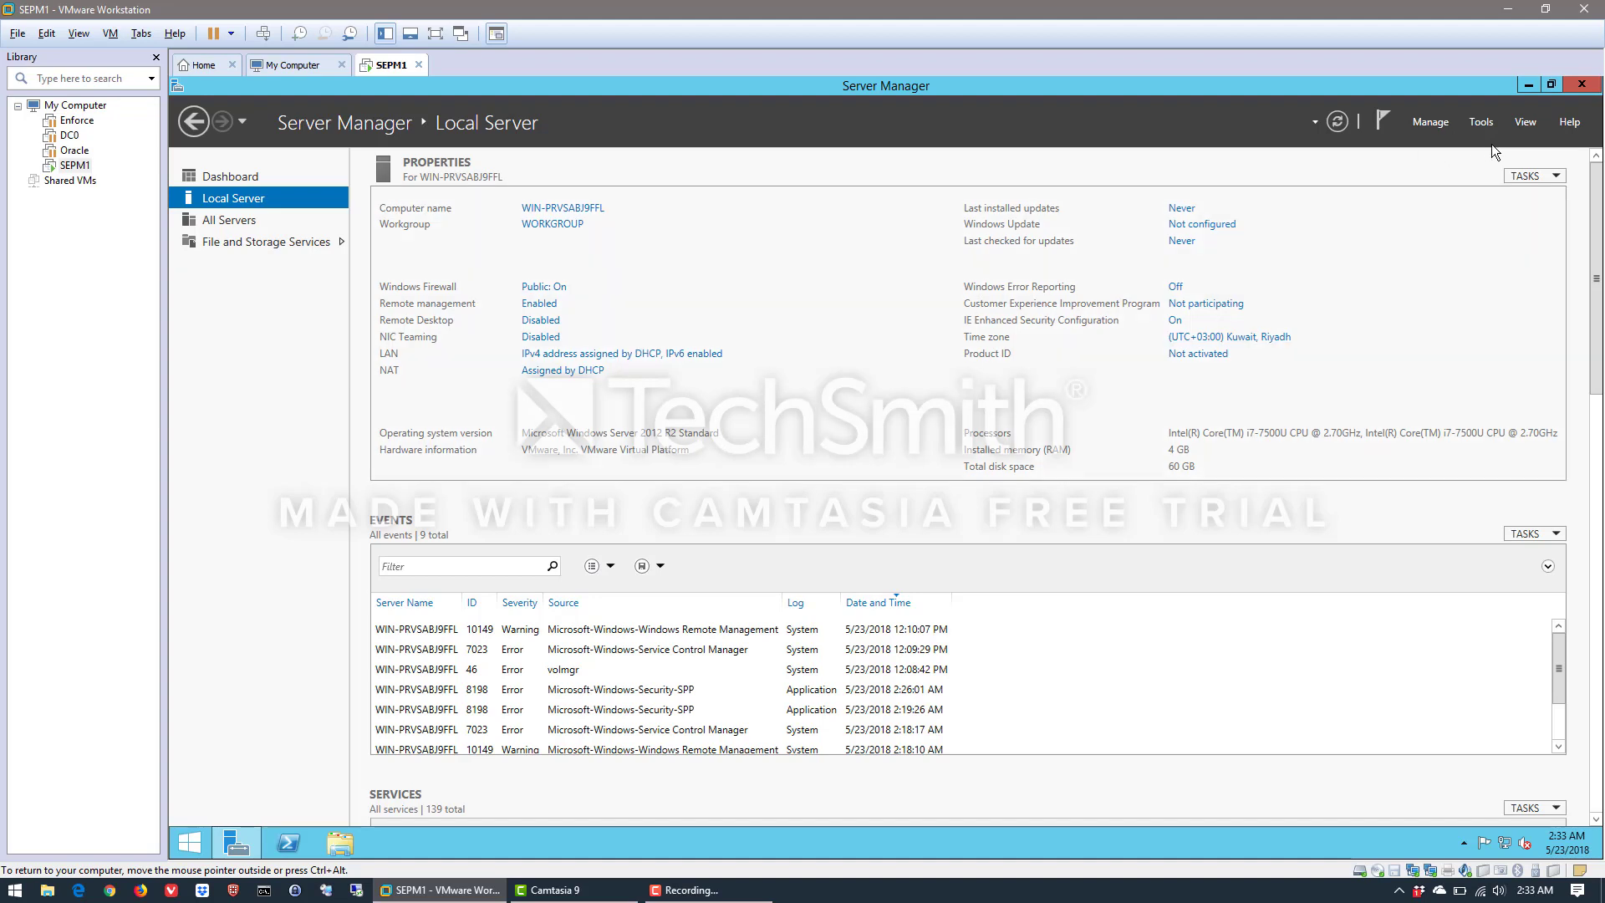
Restart the SEPM1 server, giving Other (Planned) as the reason
click(190, 846)
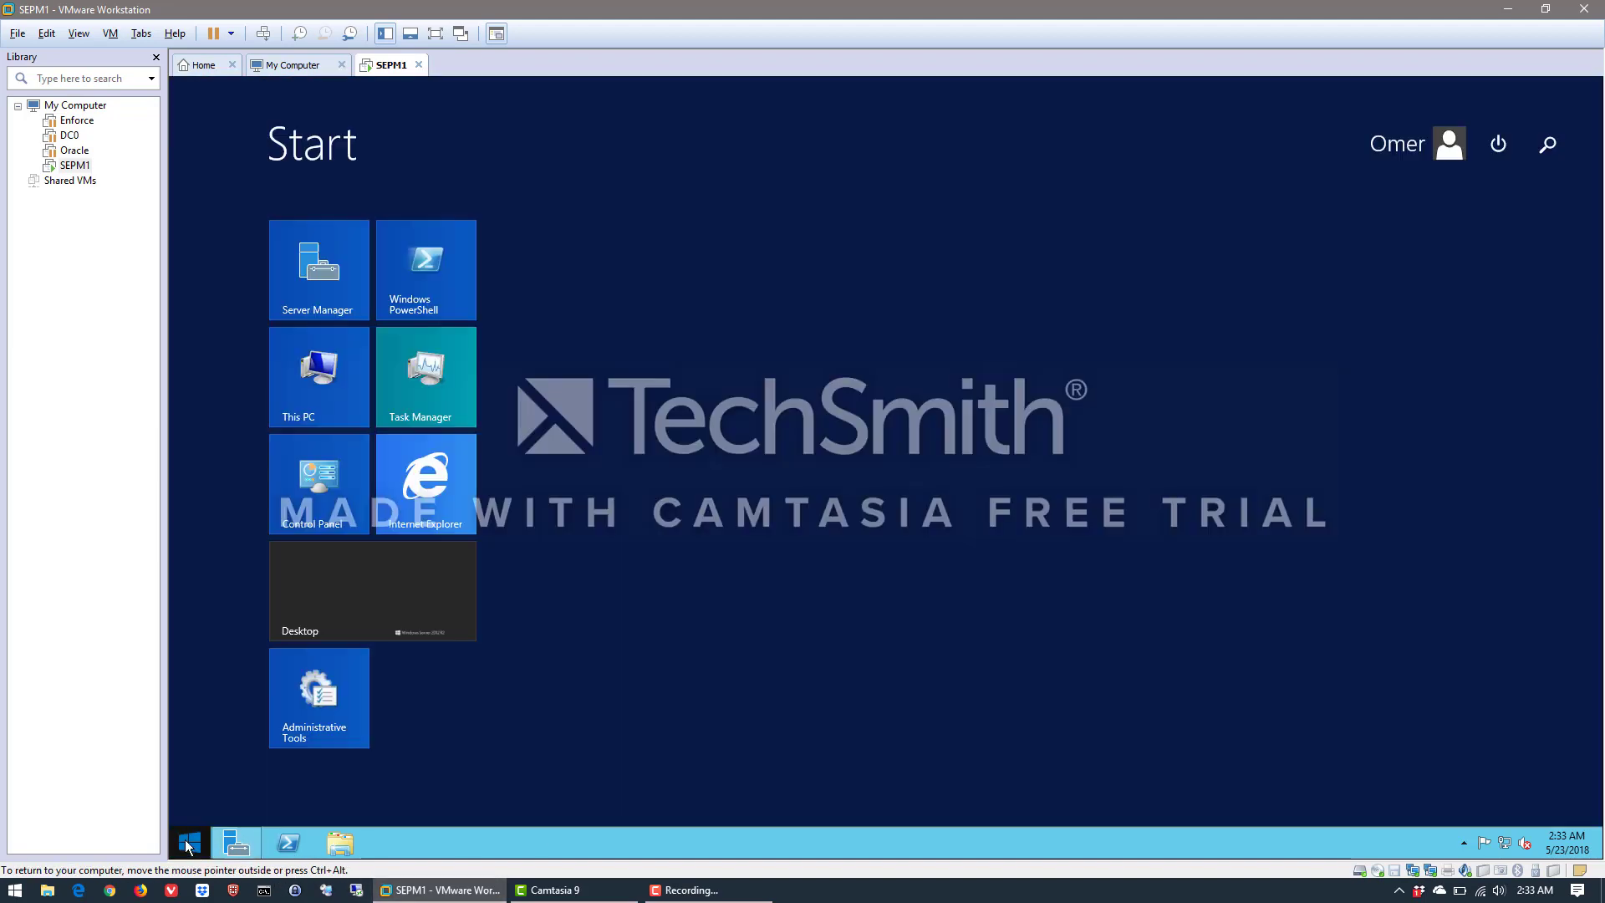
click(1500, 147)
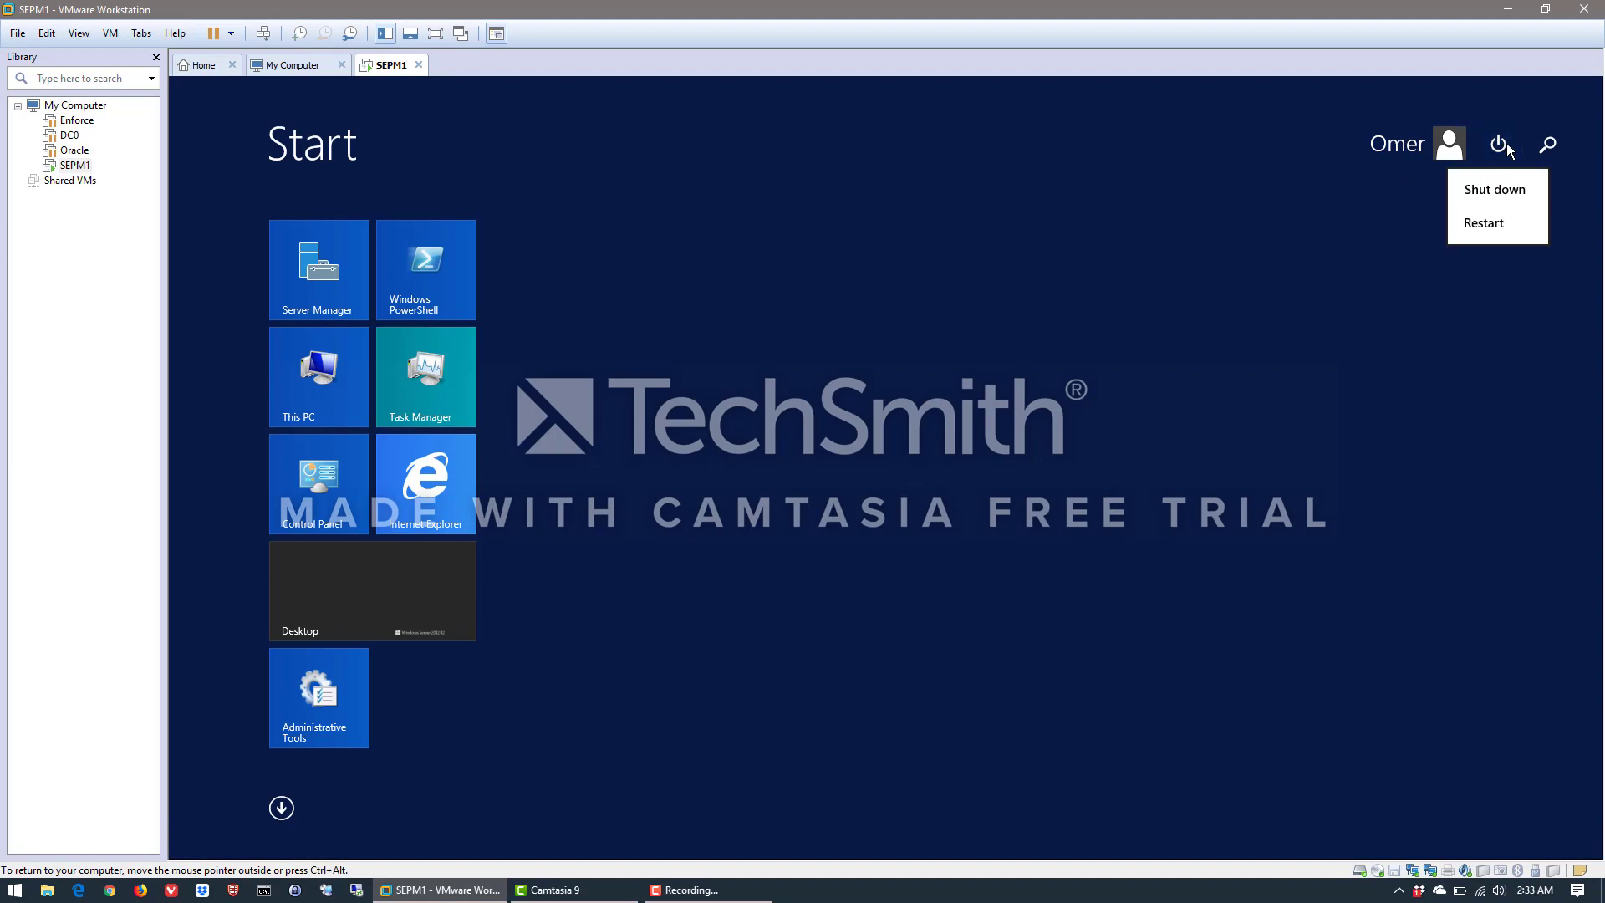
click(1489, 230)
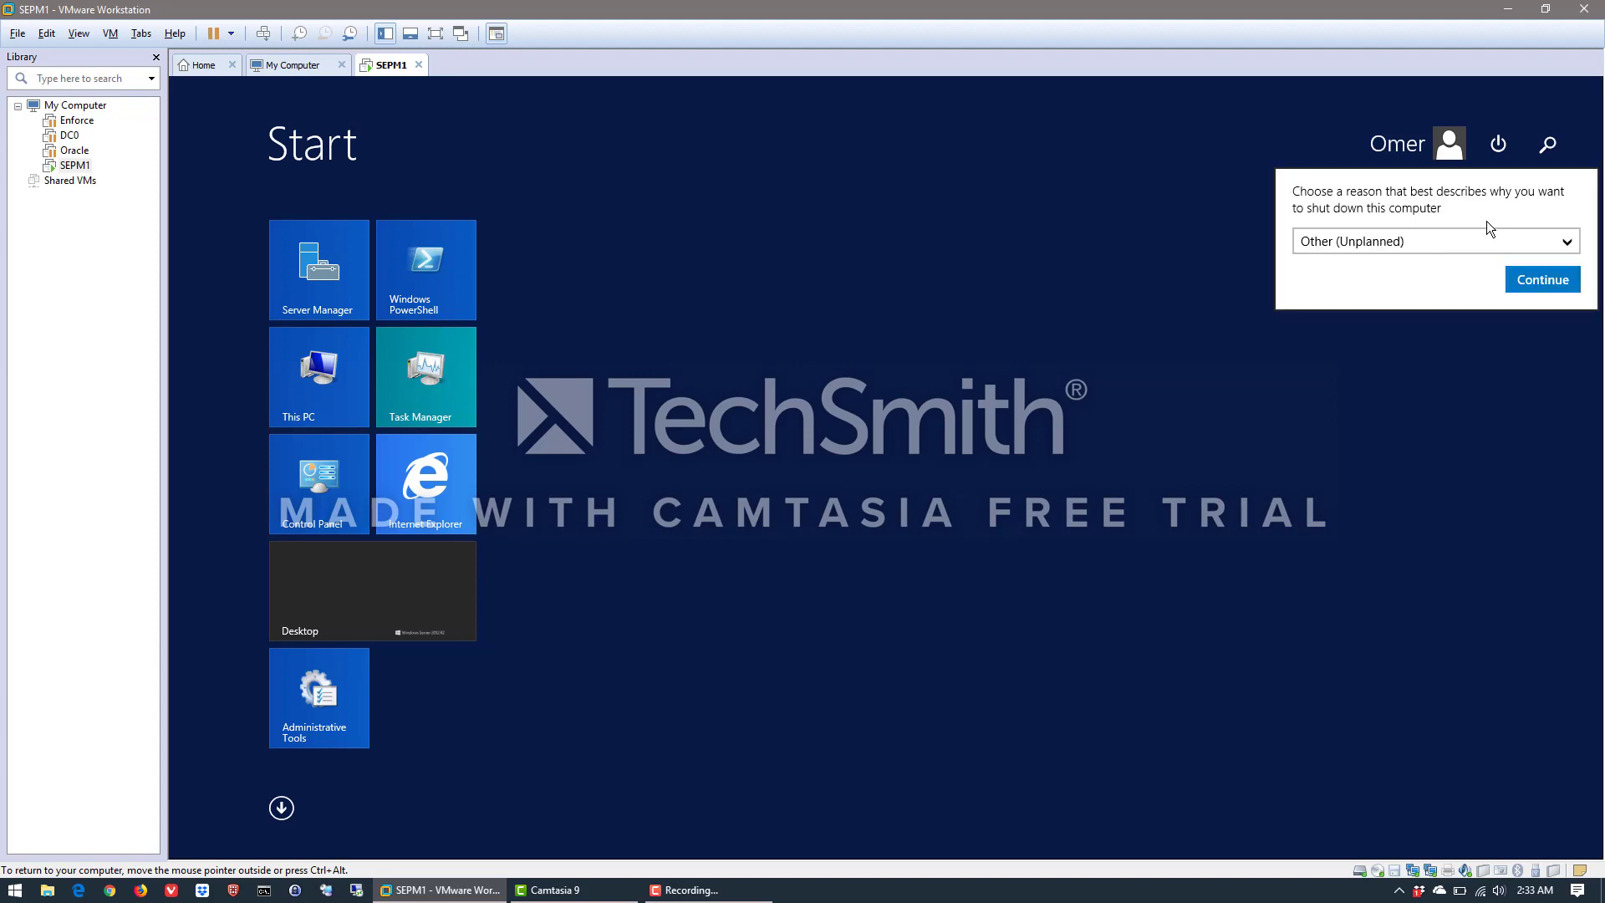
click(1529, 242)
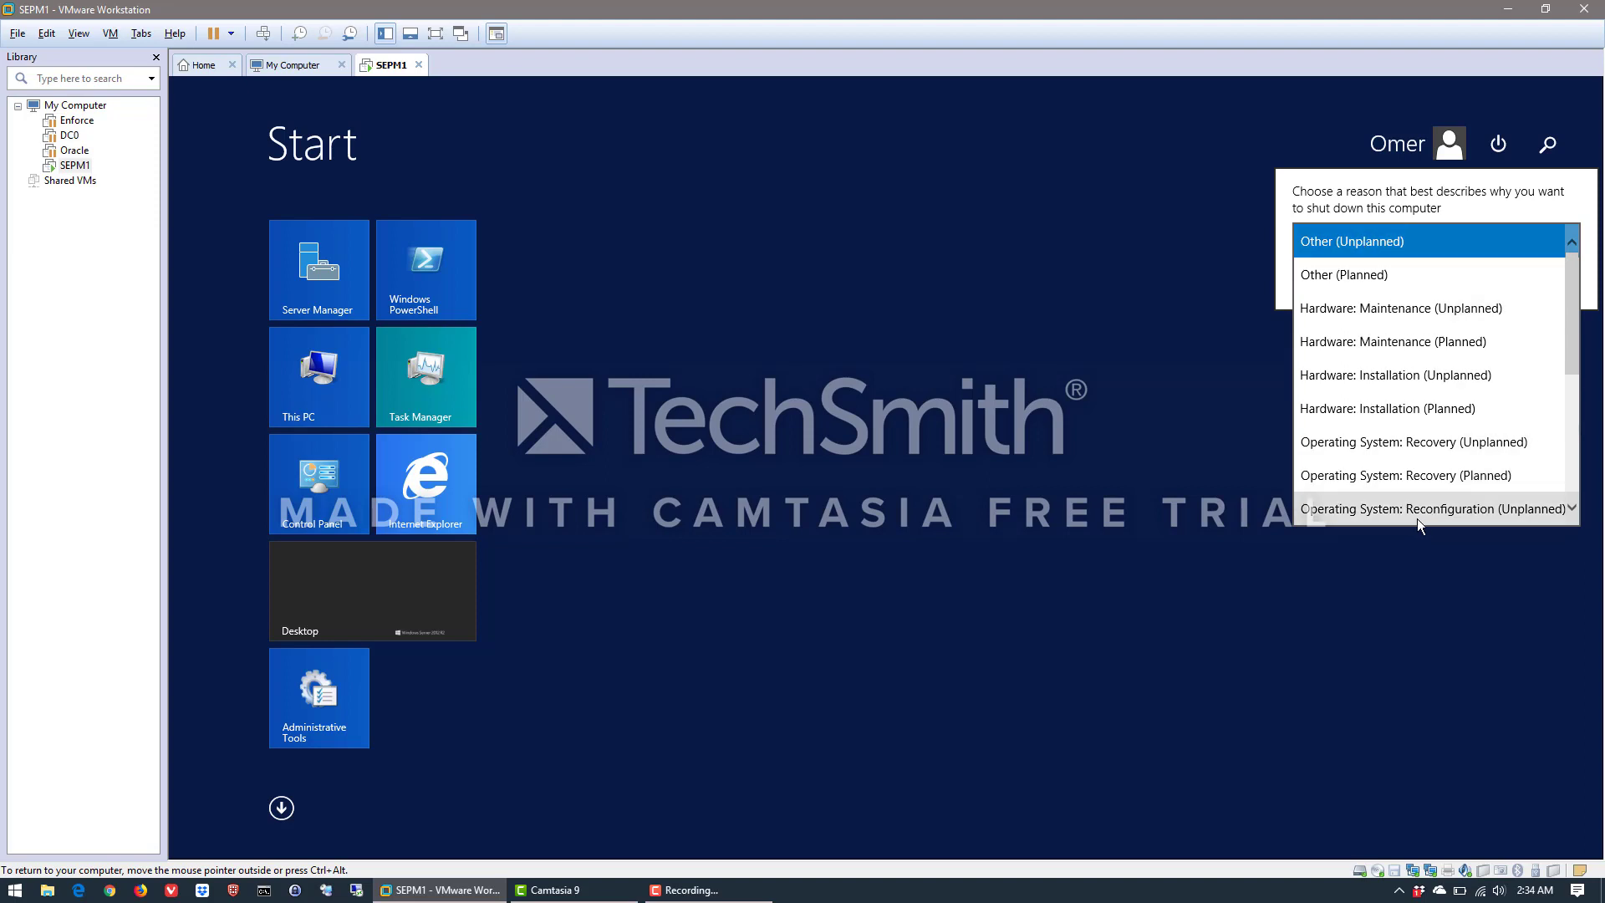
click(1359, 276)
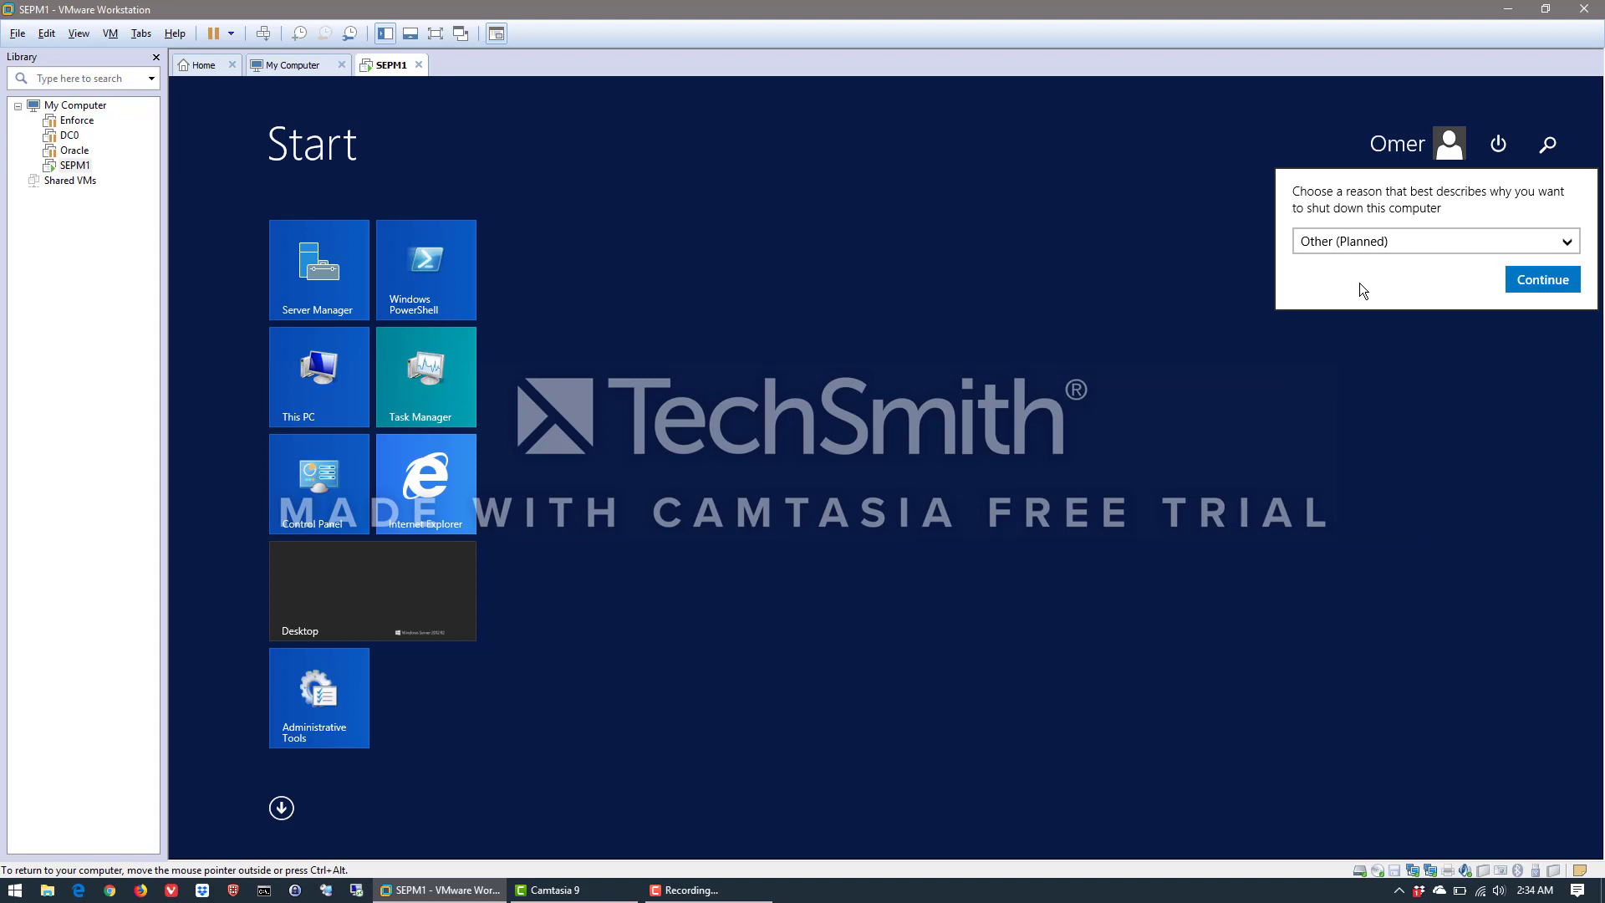
click(1552, 279)
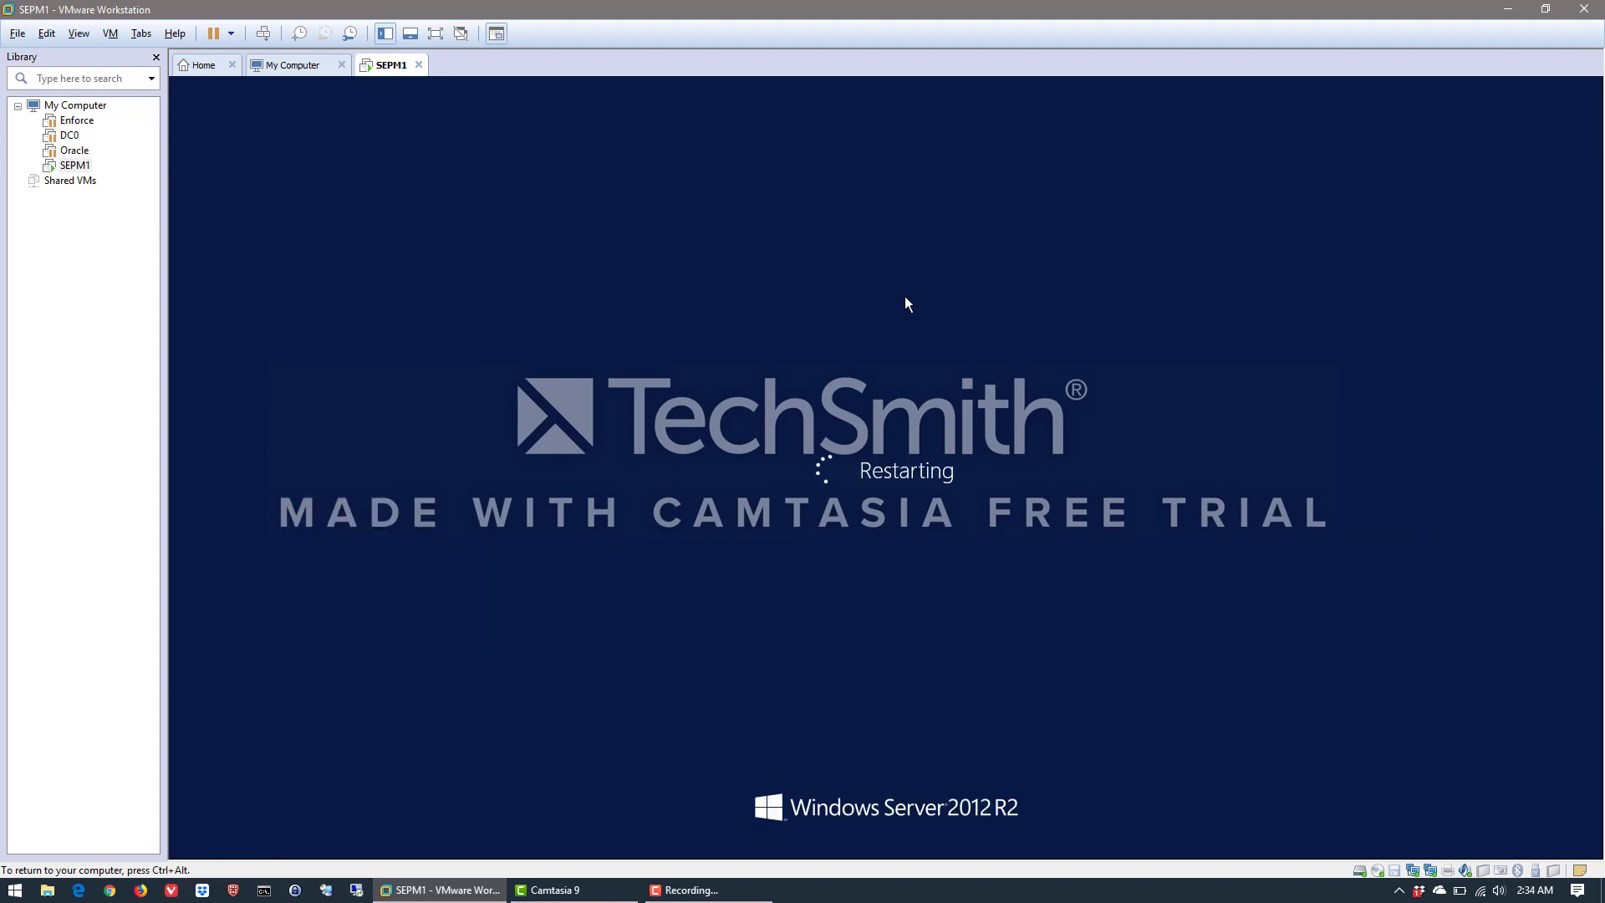
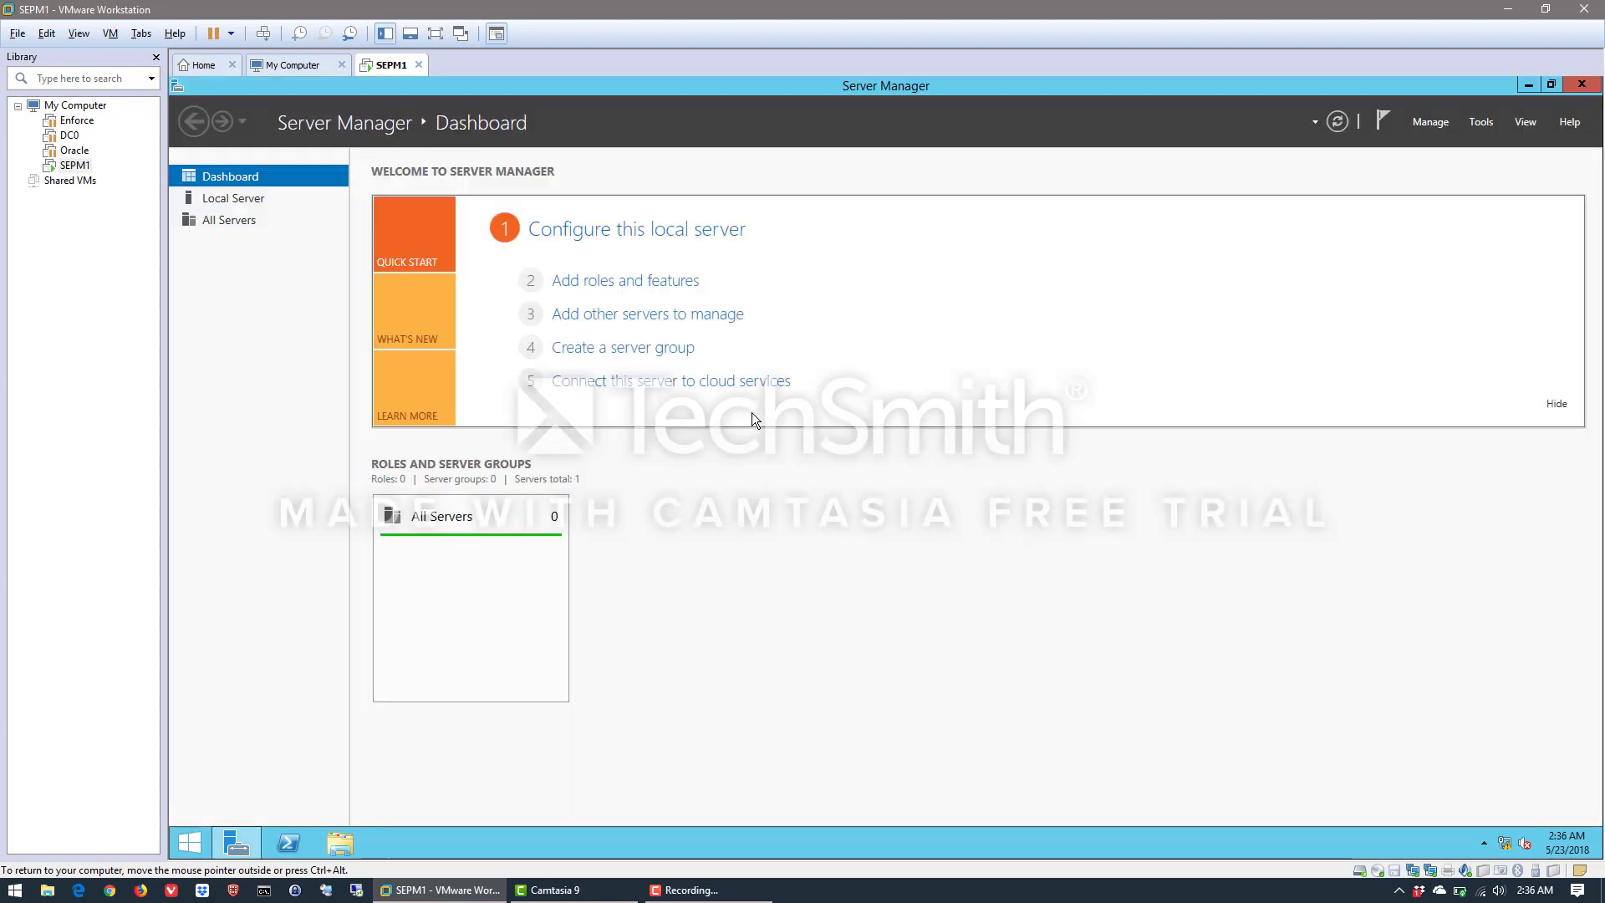
Resume the suspended DC0 virtual machine from the library
click(69, 136)
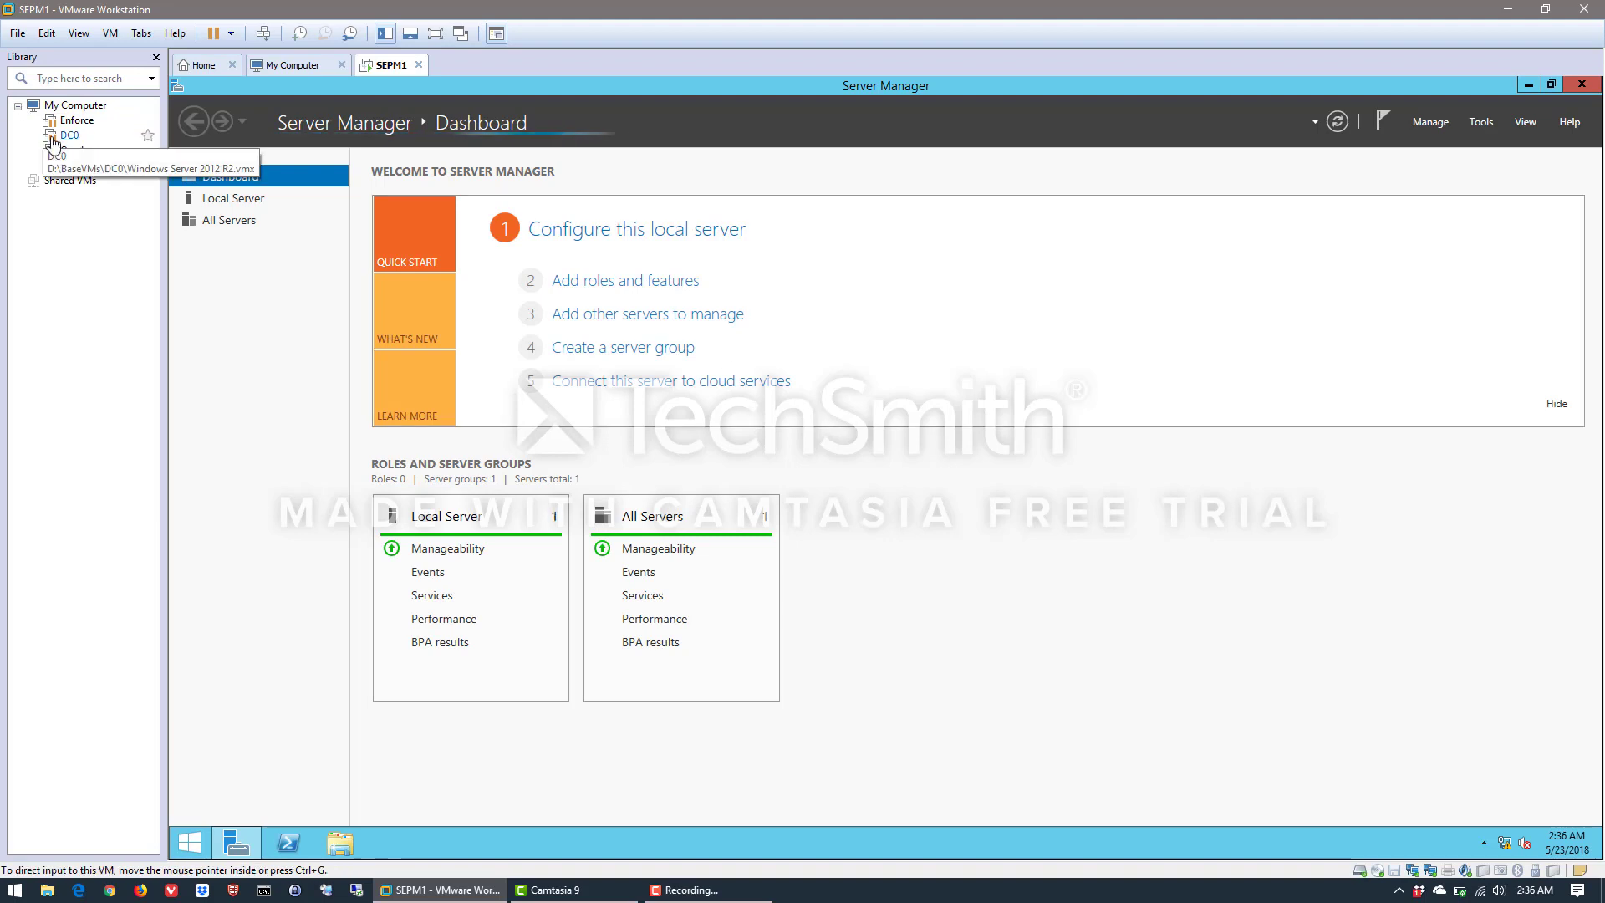
right_click(69, 139)
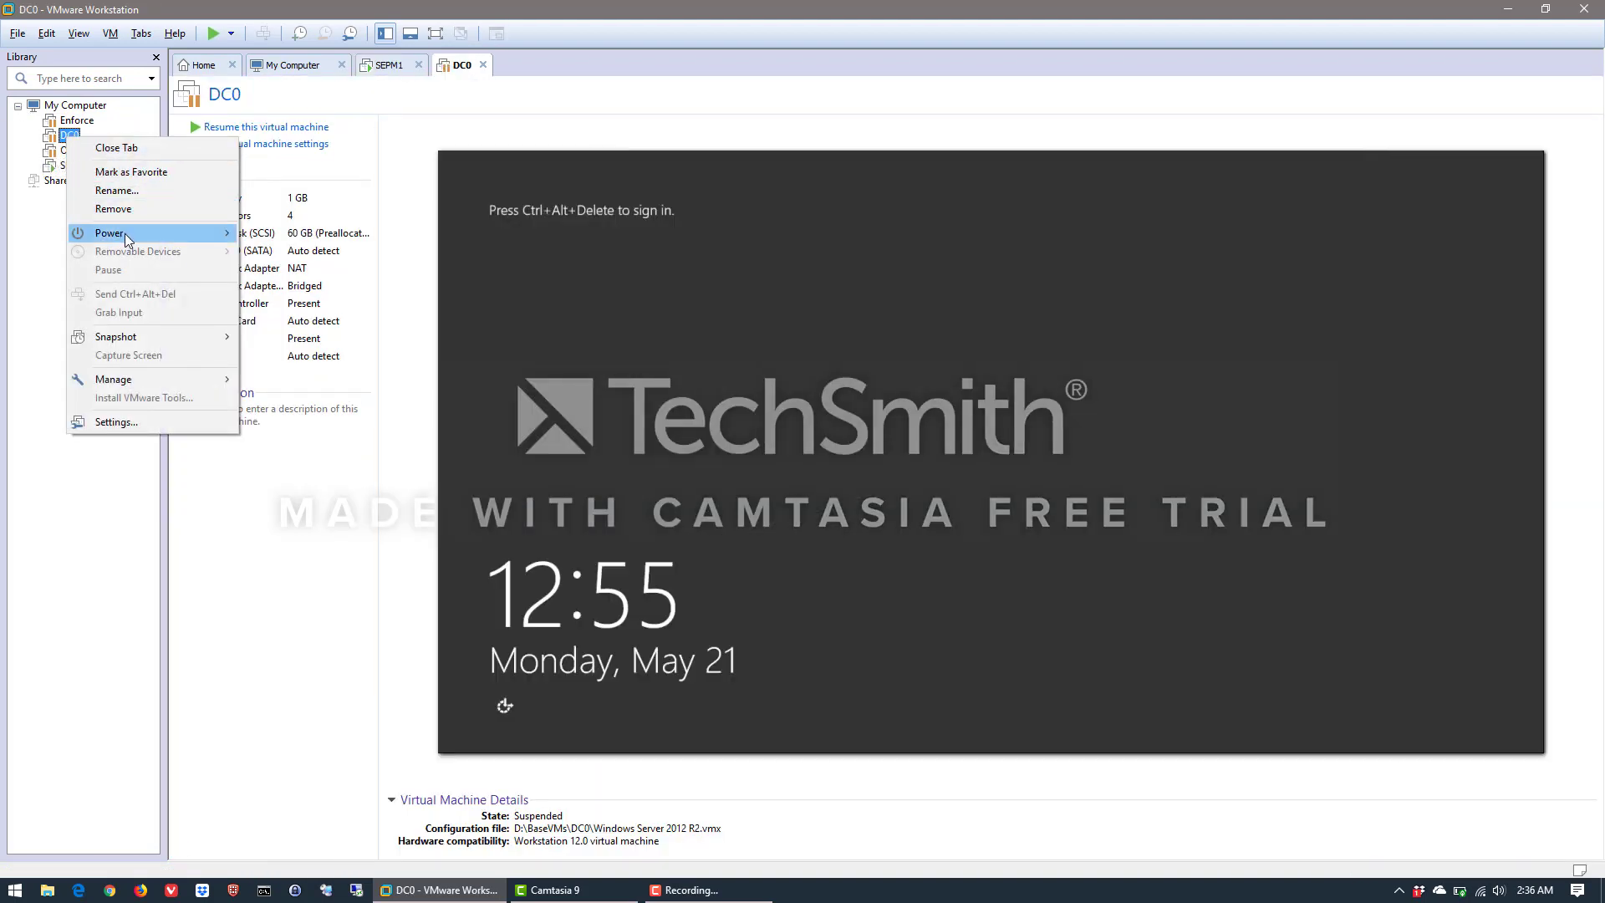
mouse_move(123, 233)
click(269, 239)
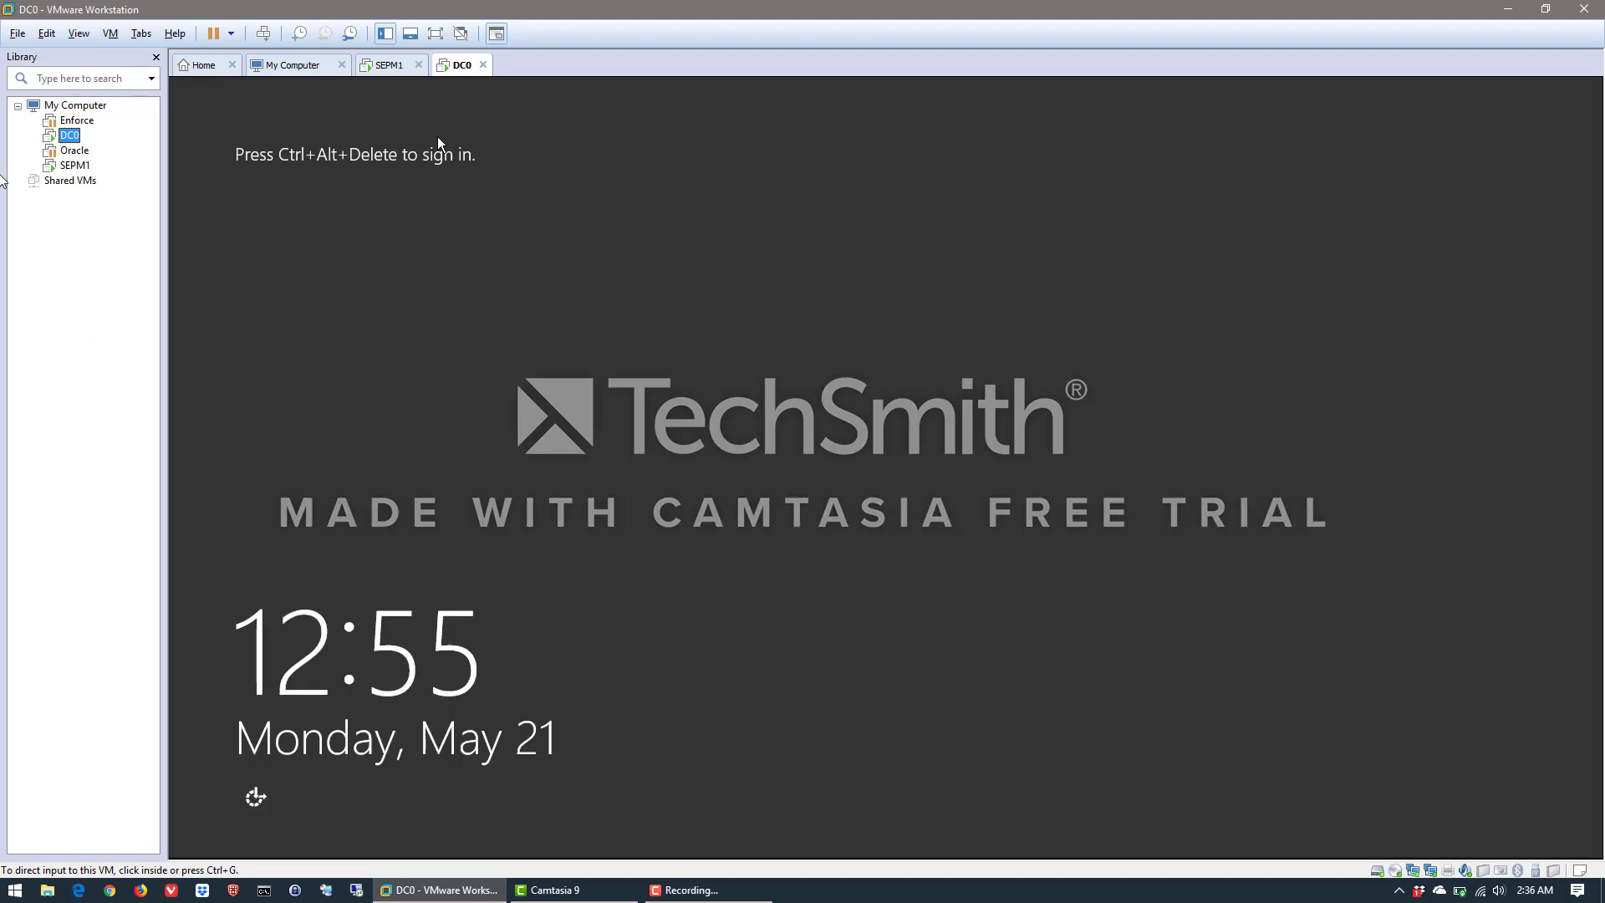
Return to the SEPM1 virtual machine and display its Local Server properties in Server Manager
click(73, 166)
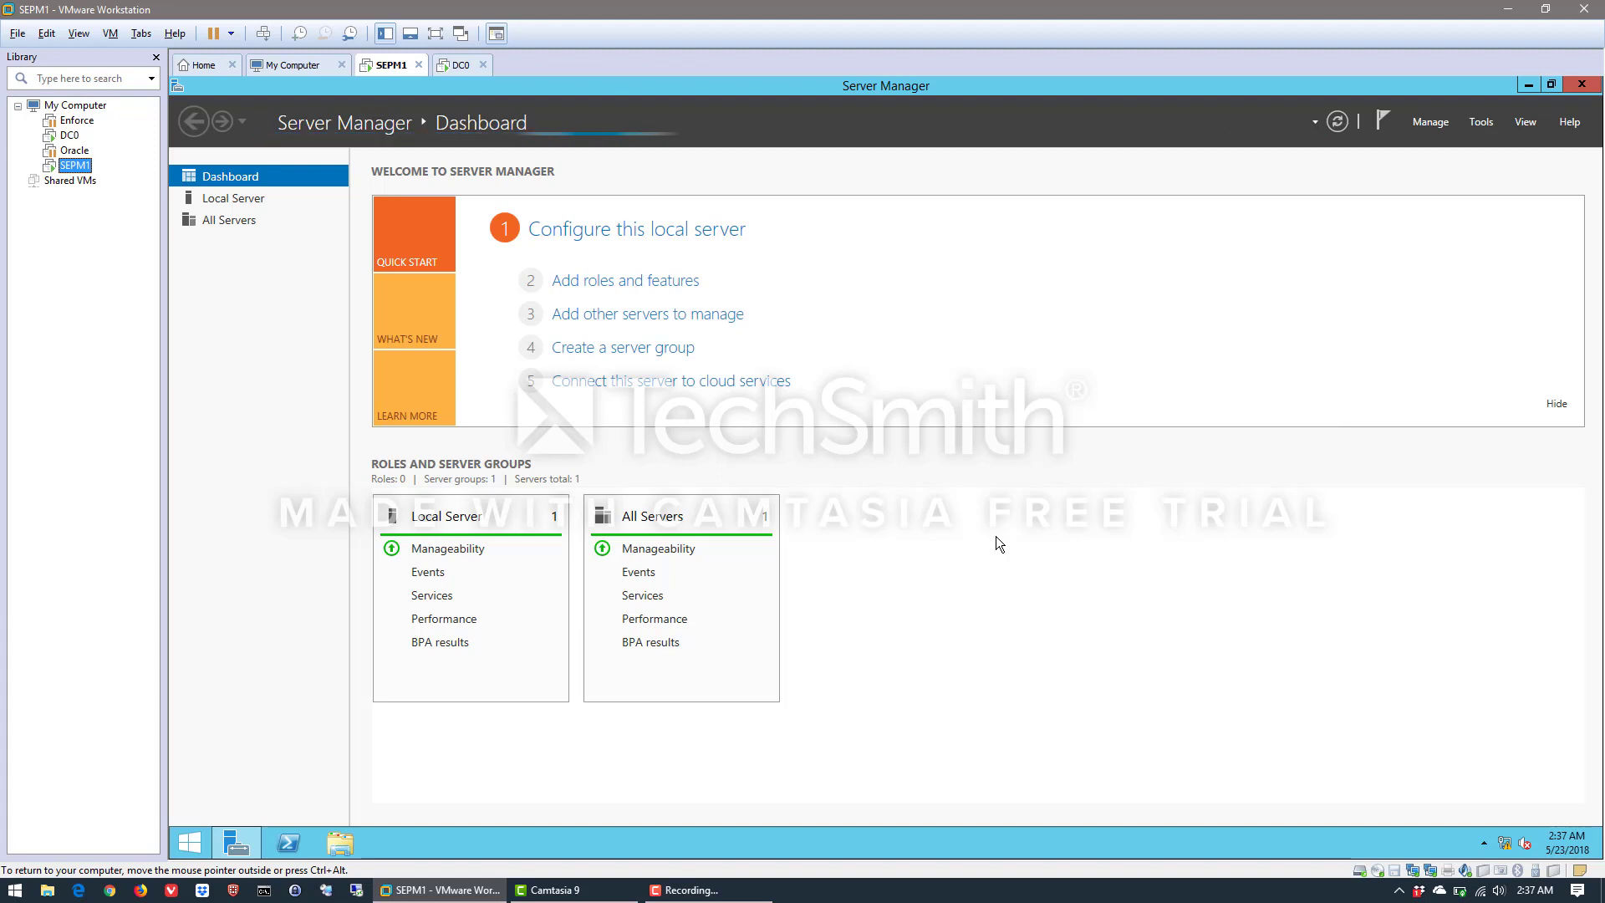
click(236, 198)
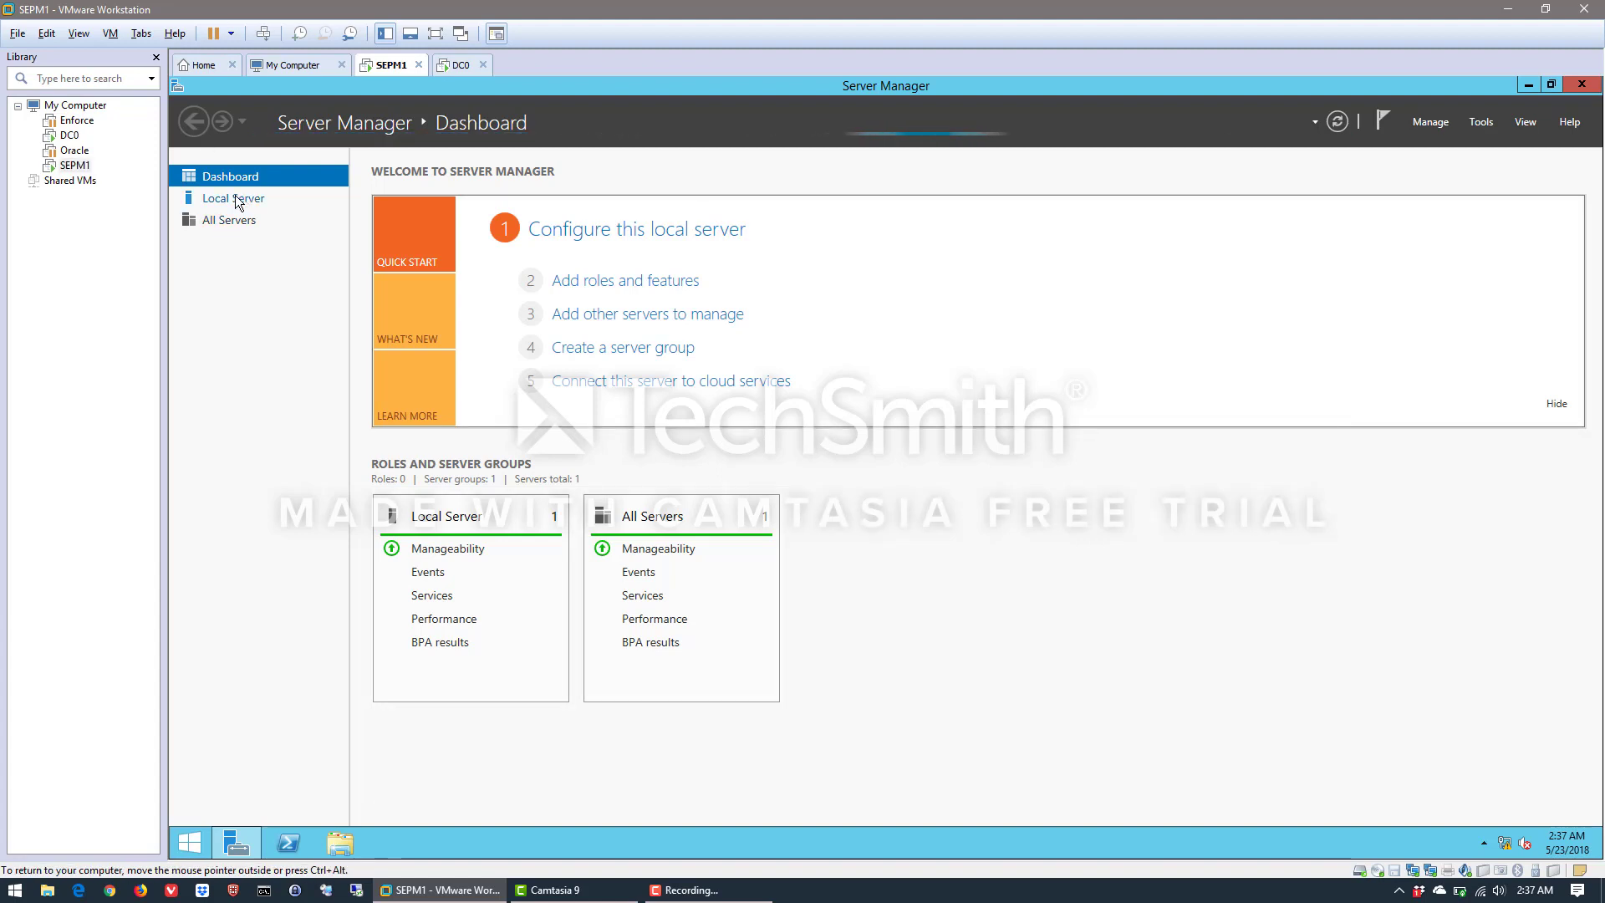
click(233, 197)
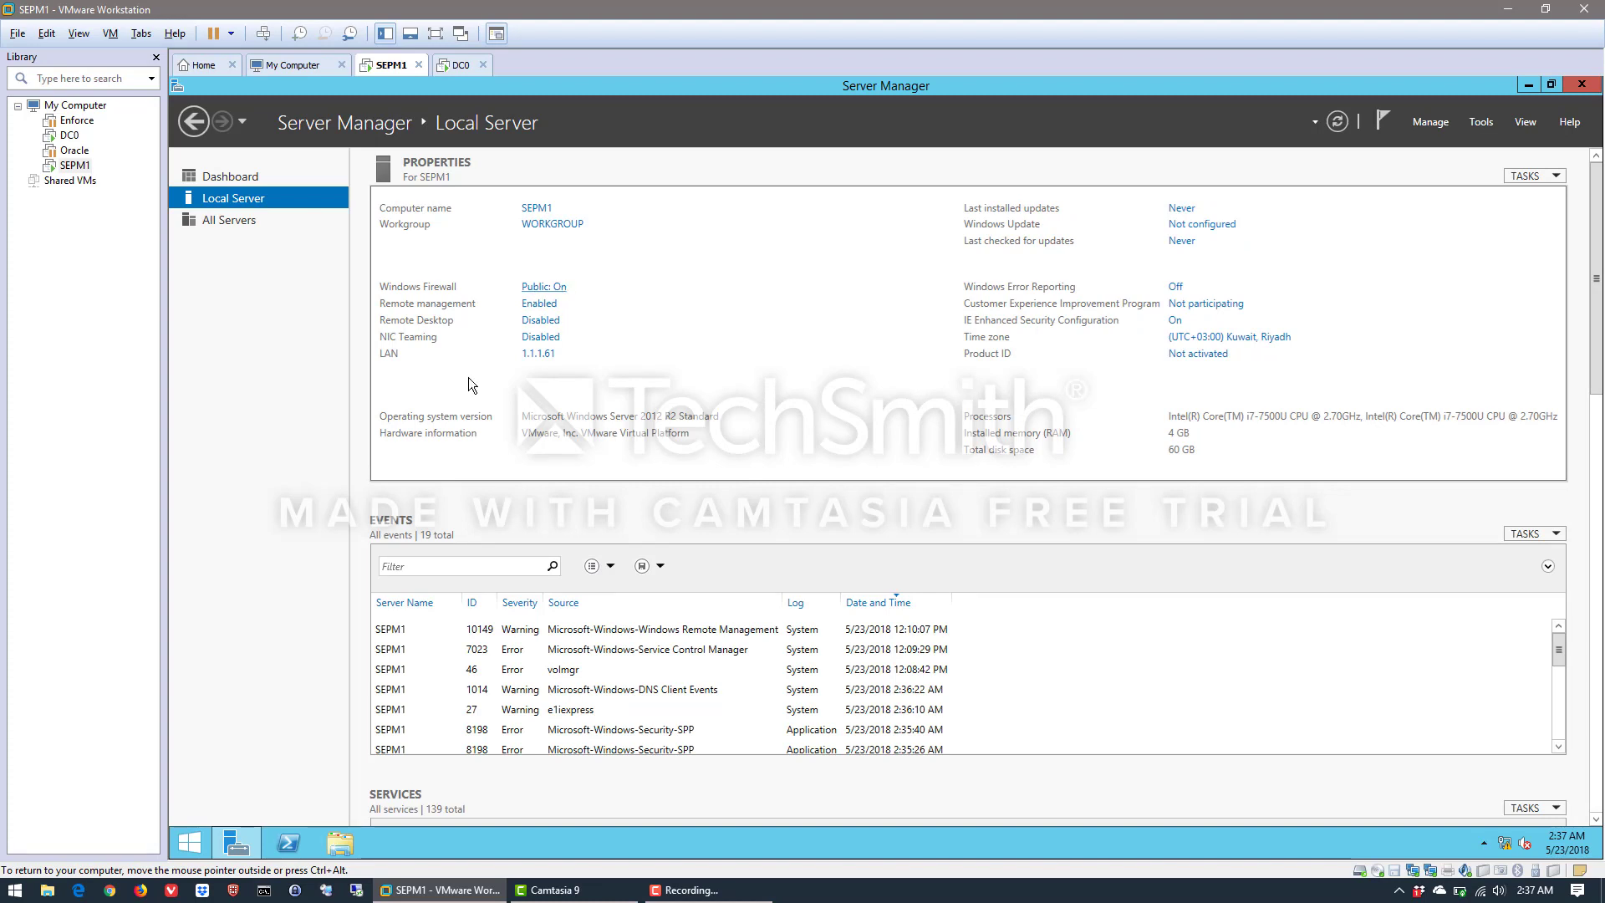
Search SEPM1 for the firewall and open Windows Firewall with Advanced Security
click(190, 842)
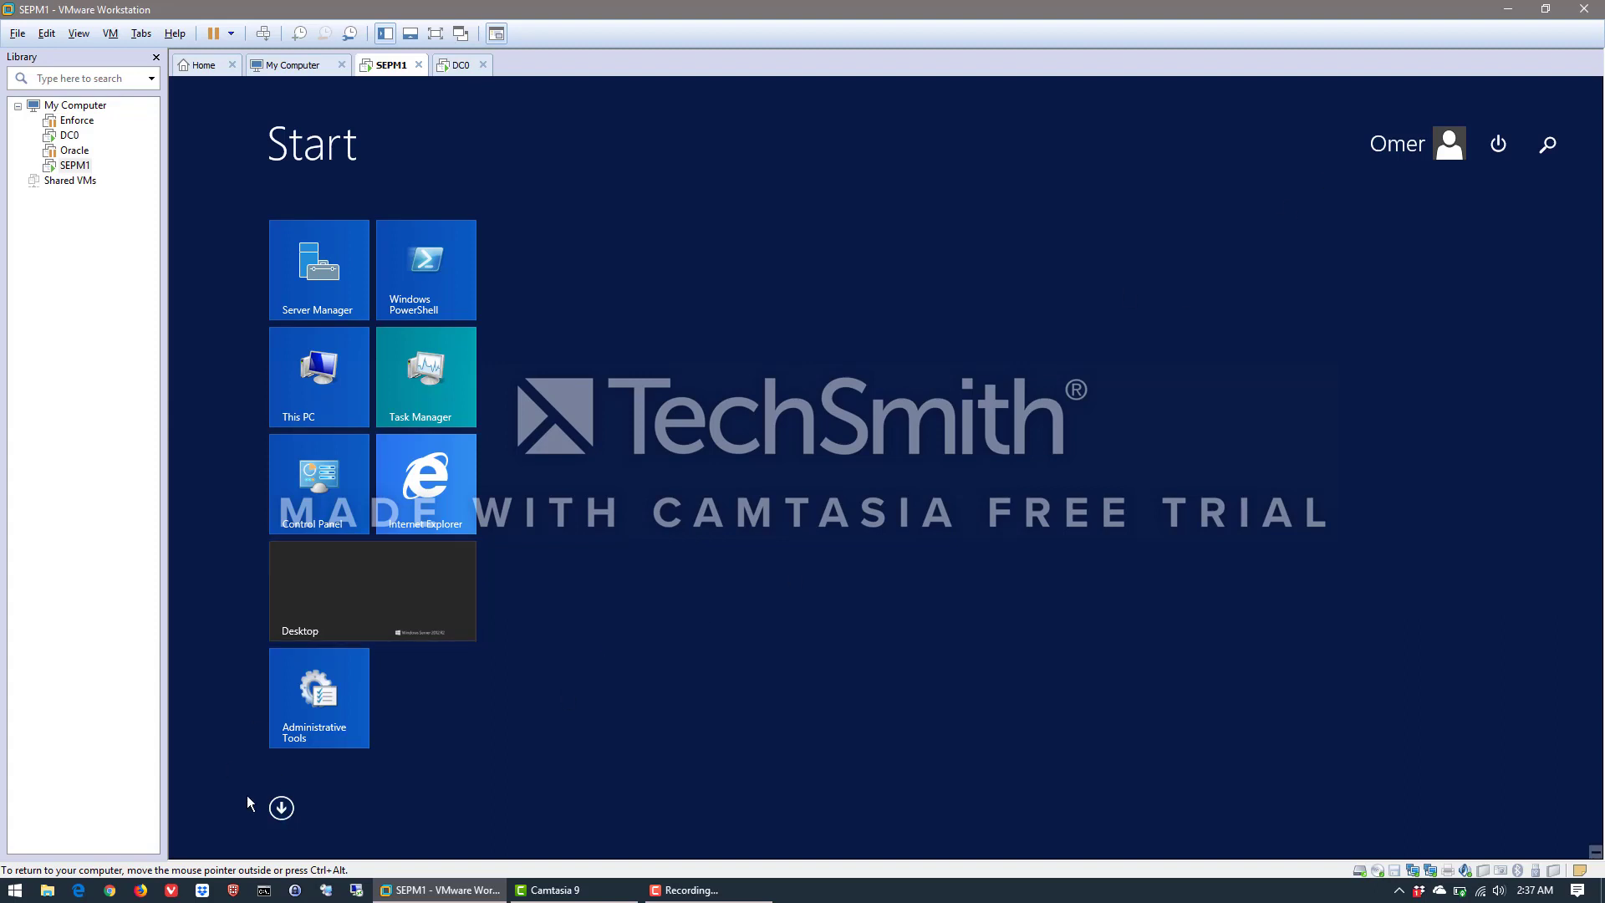
click(414, 589)
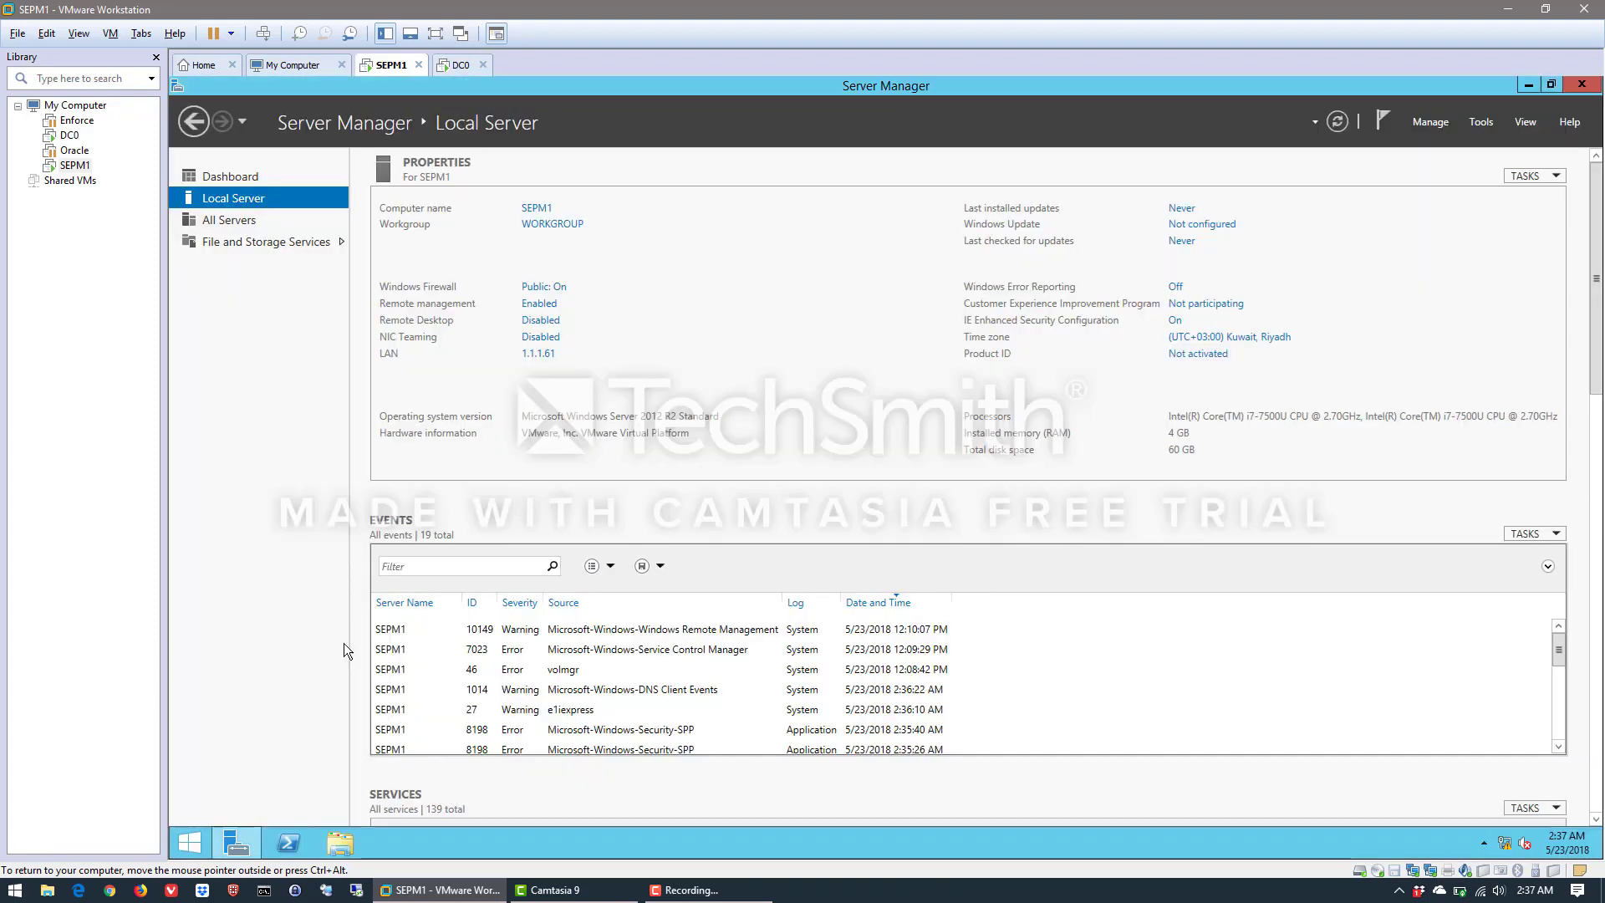
click(186, 845)
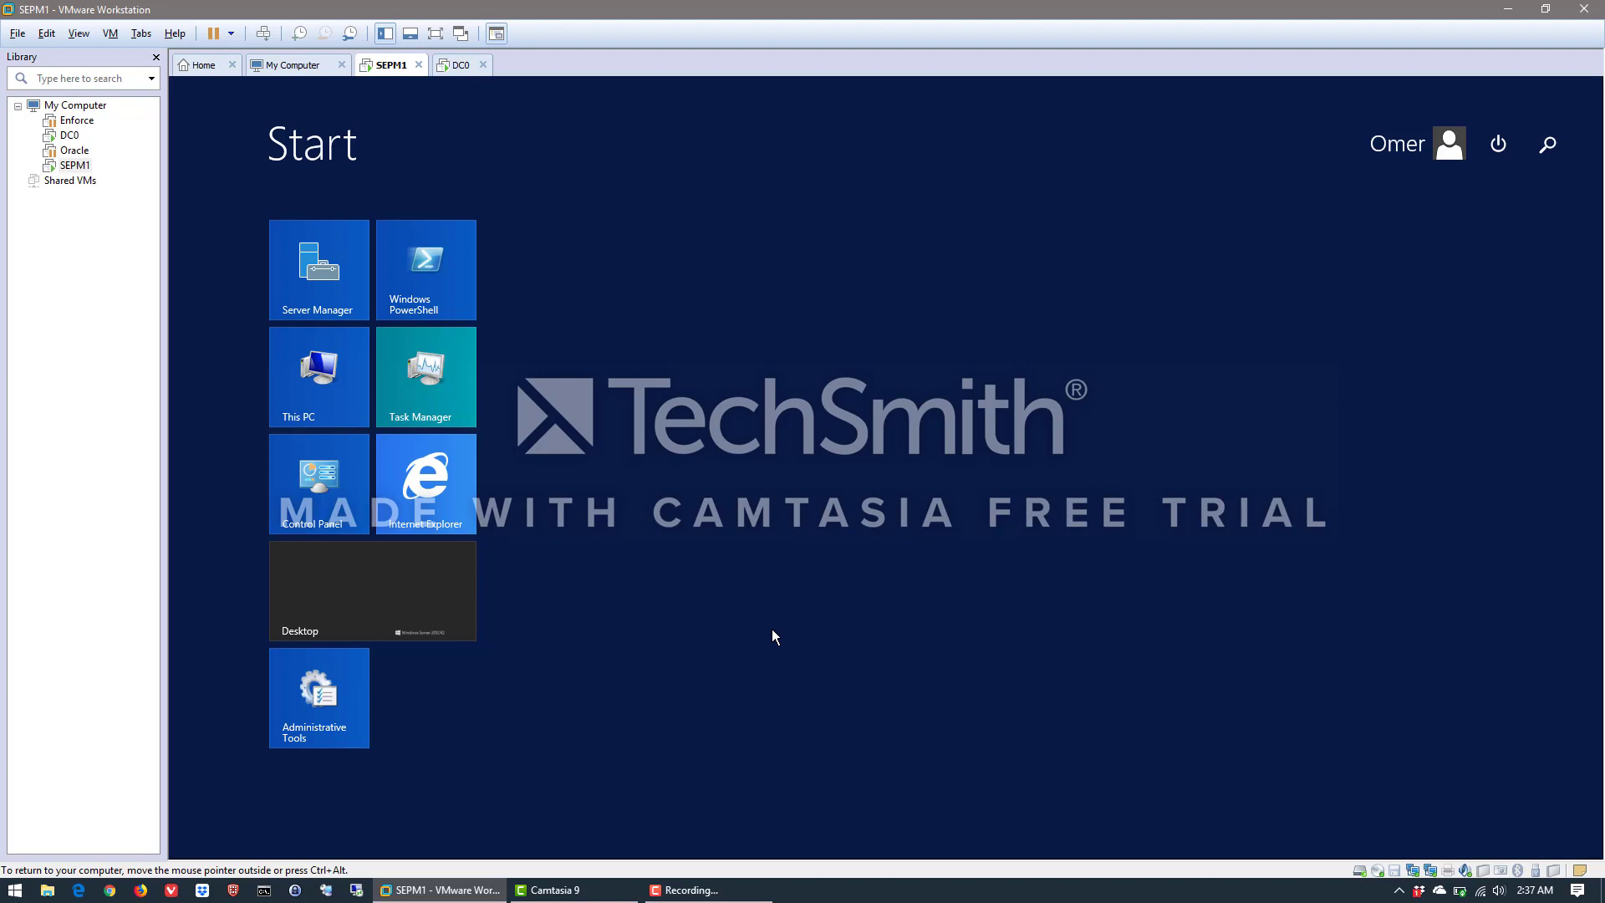
text(firwall)
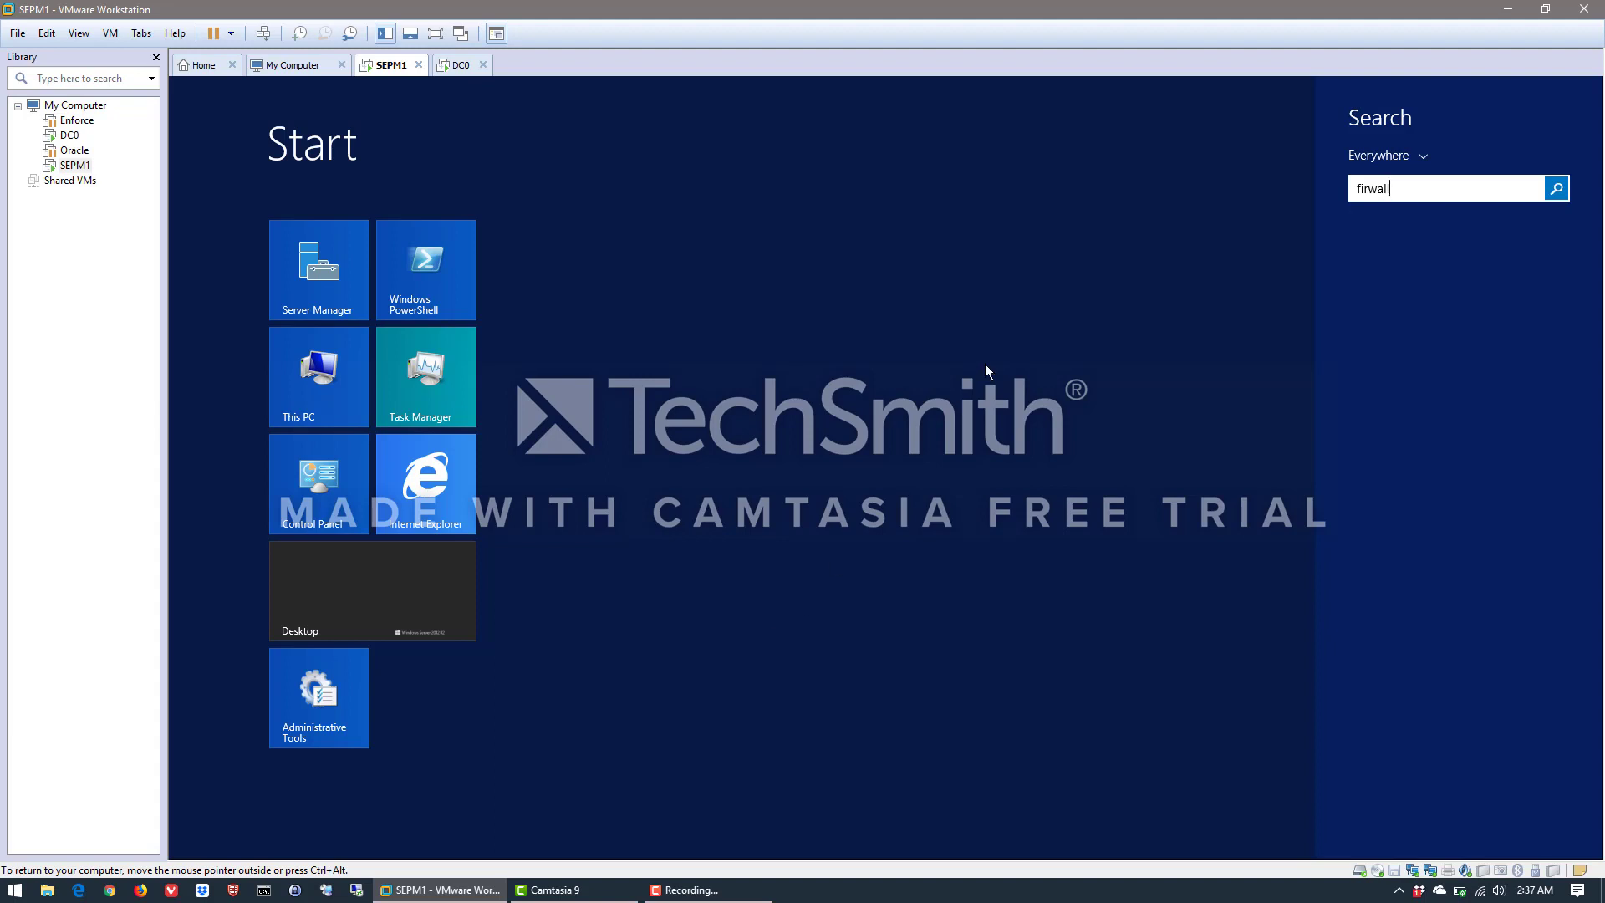
key(BackSpace)
key(BackSpace)
key(BackSpace)
key(BackSpace)
text(ewal)
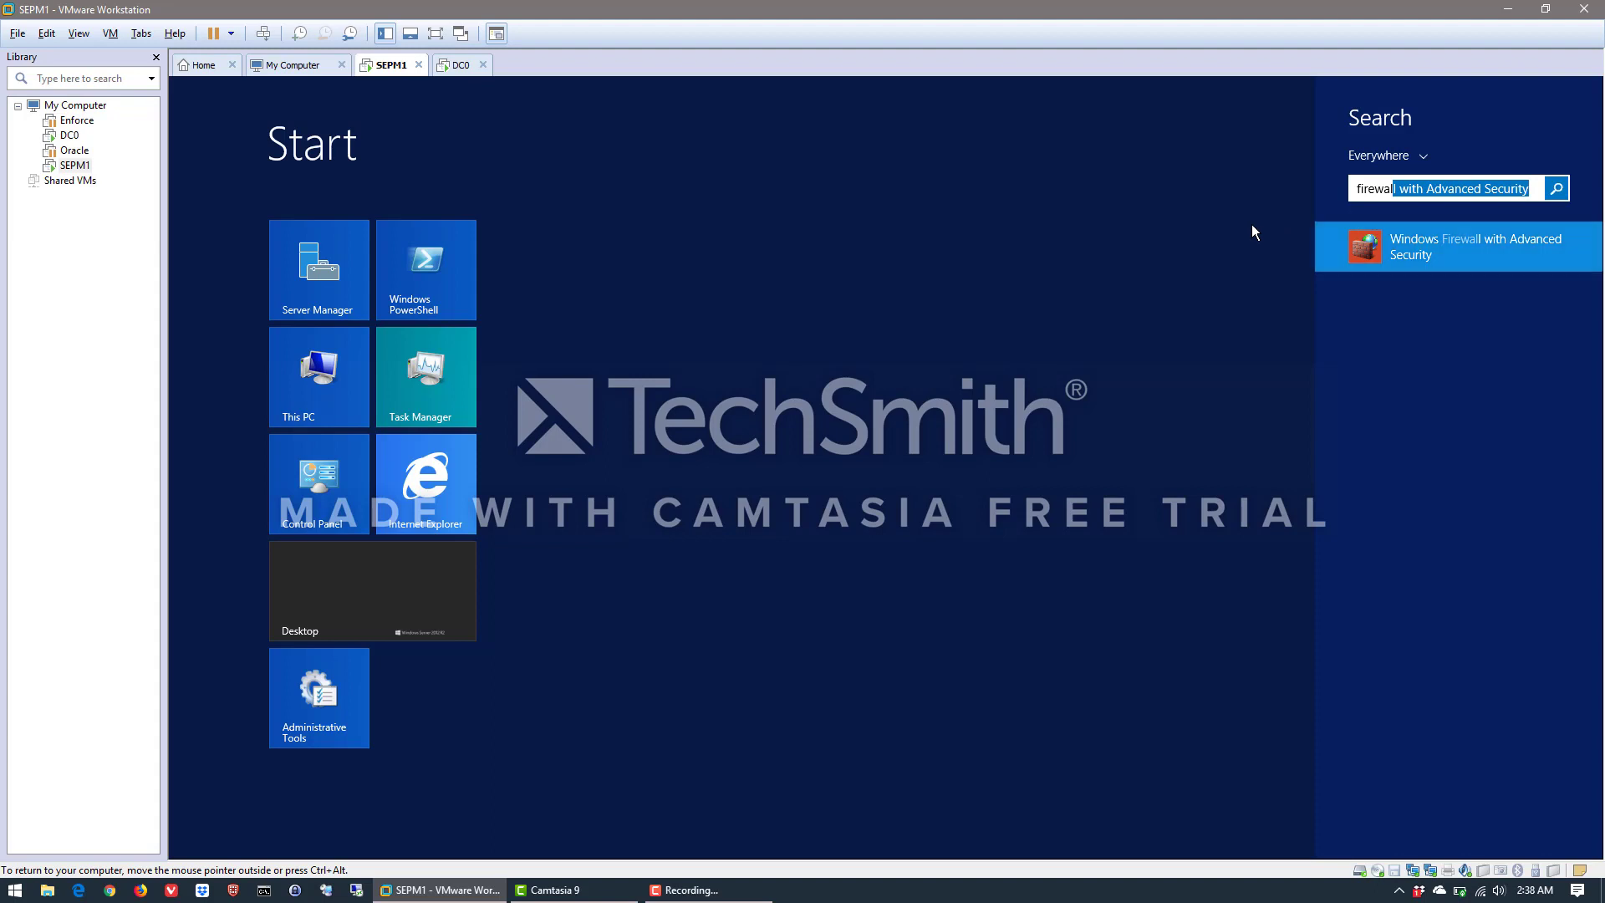
click(1372, 249)
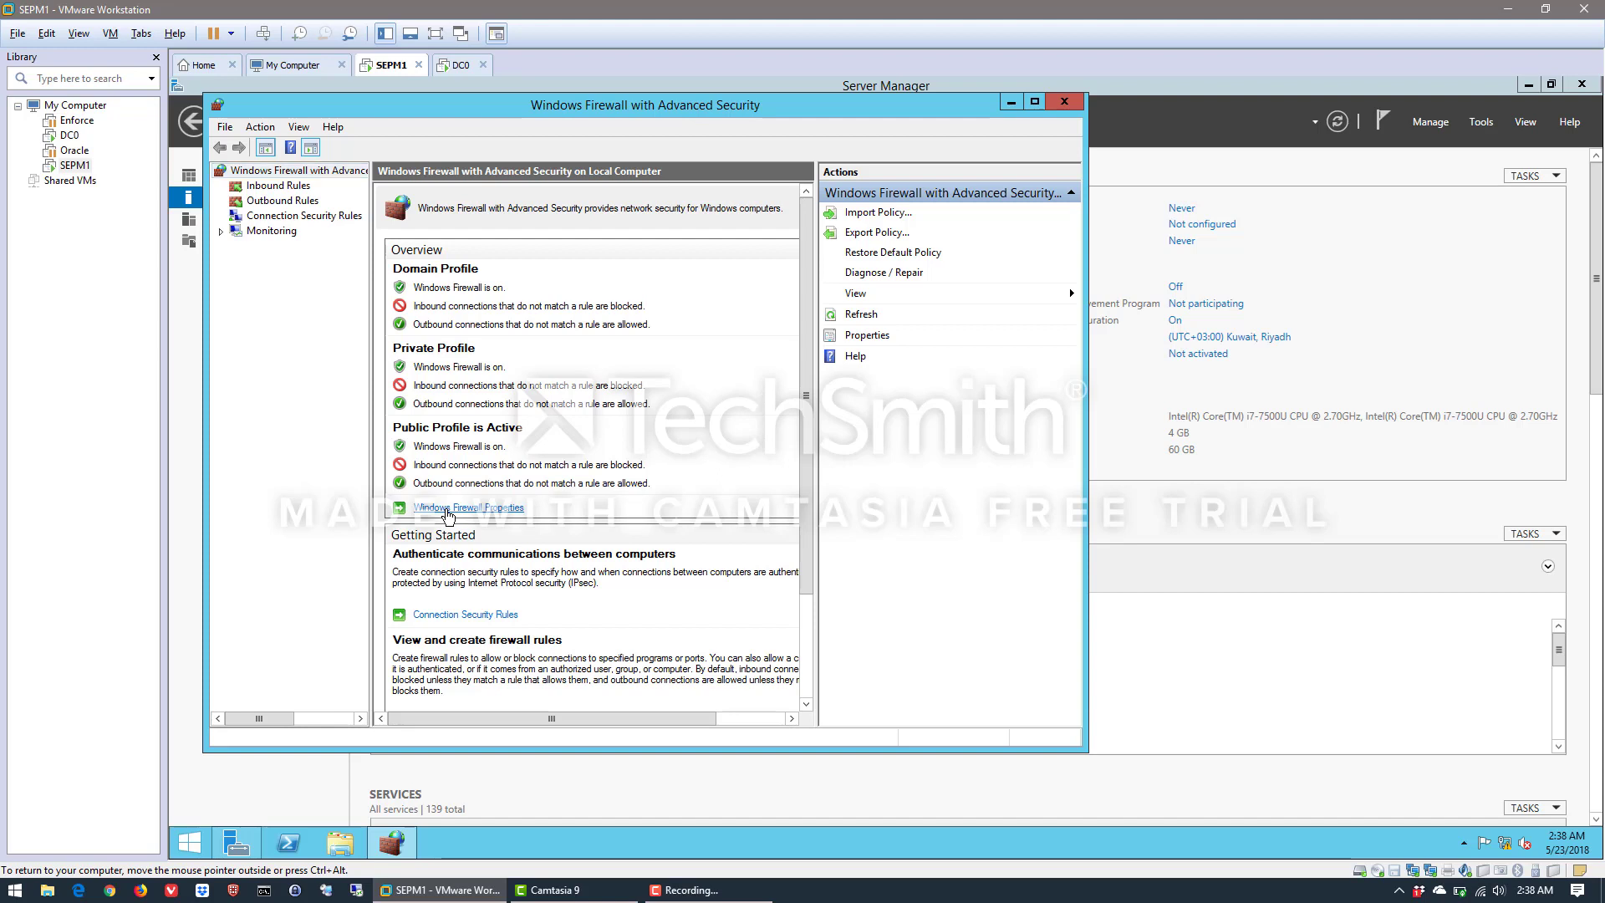
Set the firewall state to Off for the domain and private profiles in the Windows Firewall properties
click(449, 510)
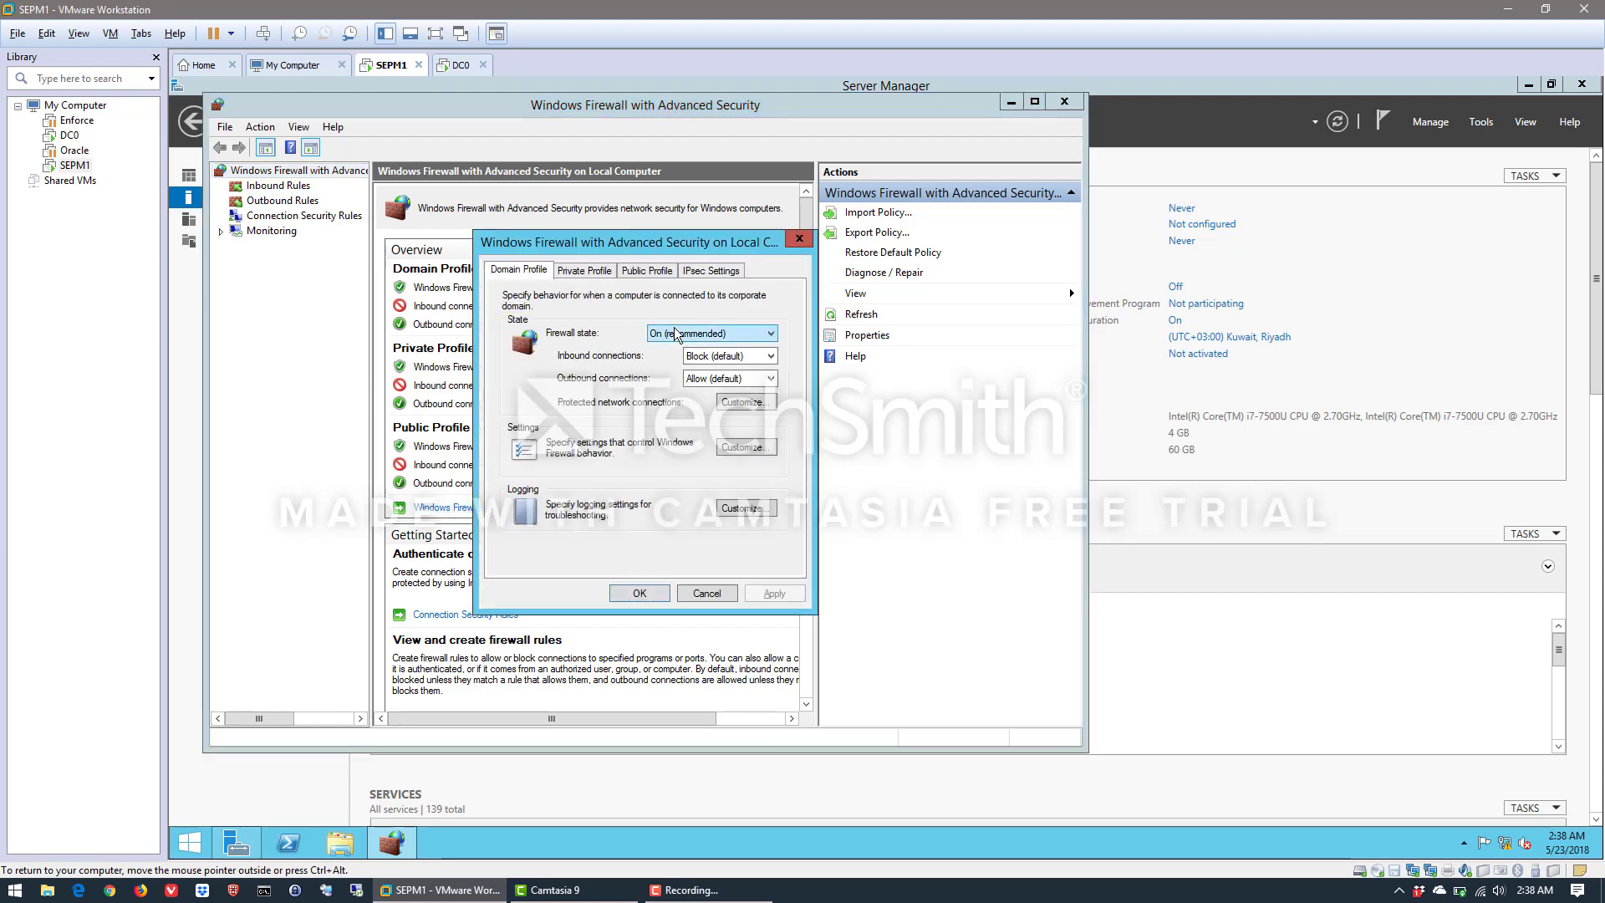
click(679, 334)
click(669, 359)
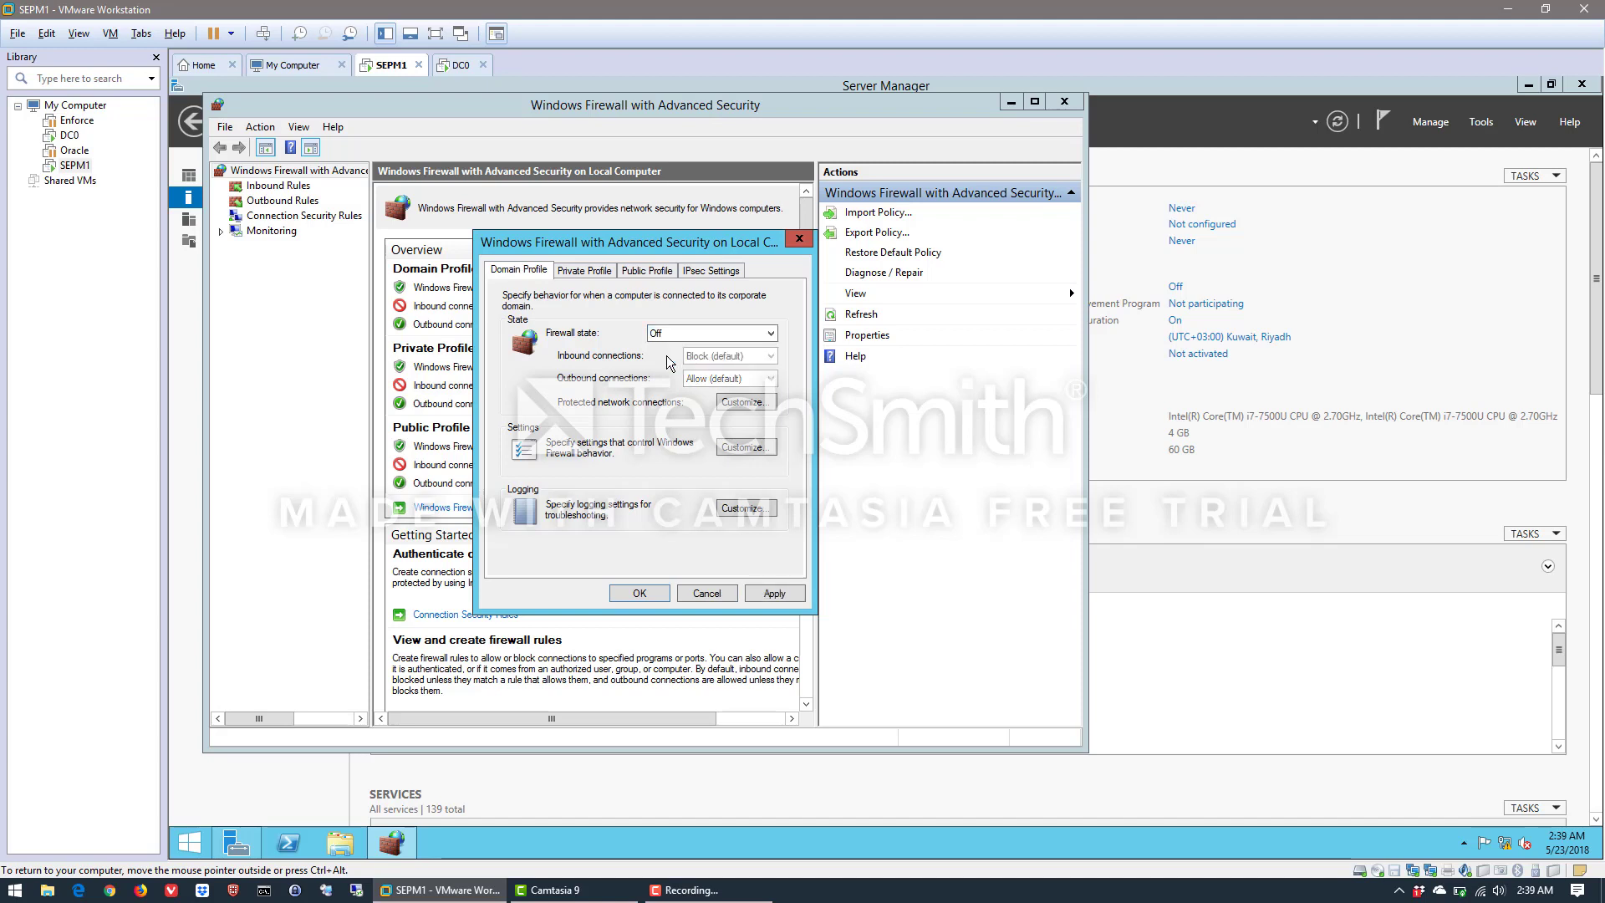
click(585, 270)
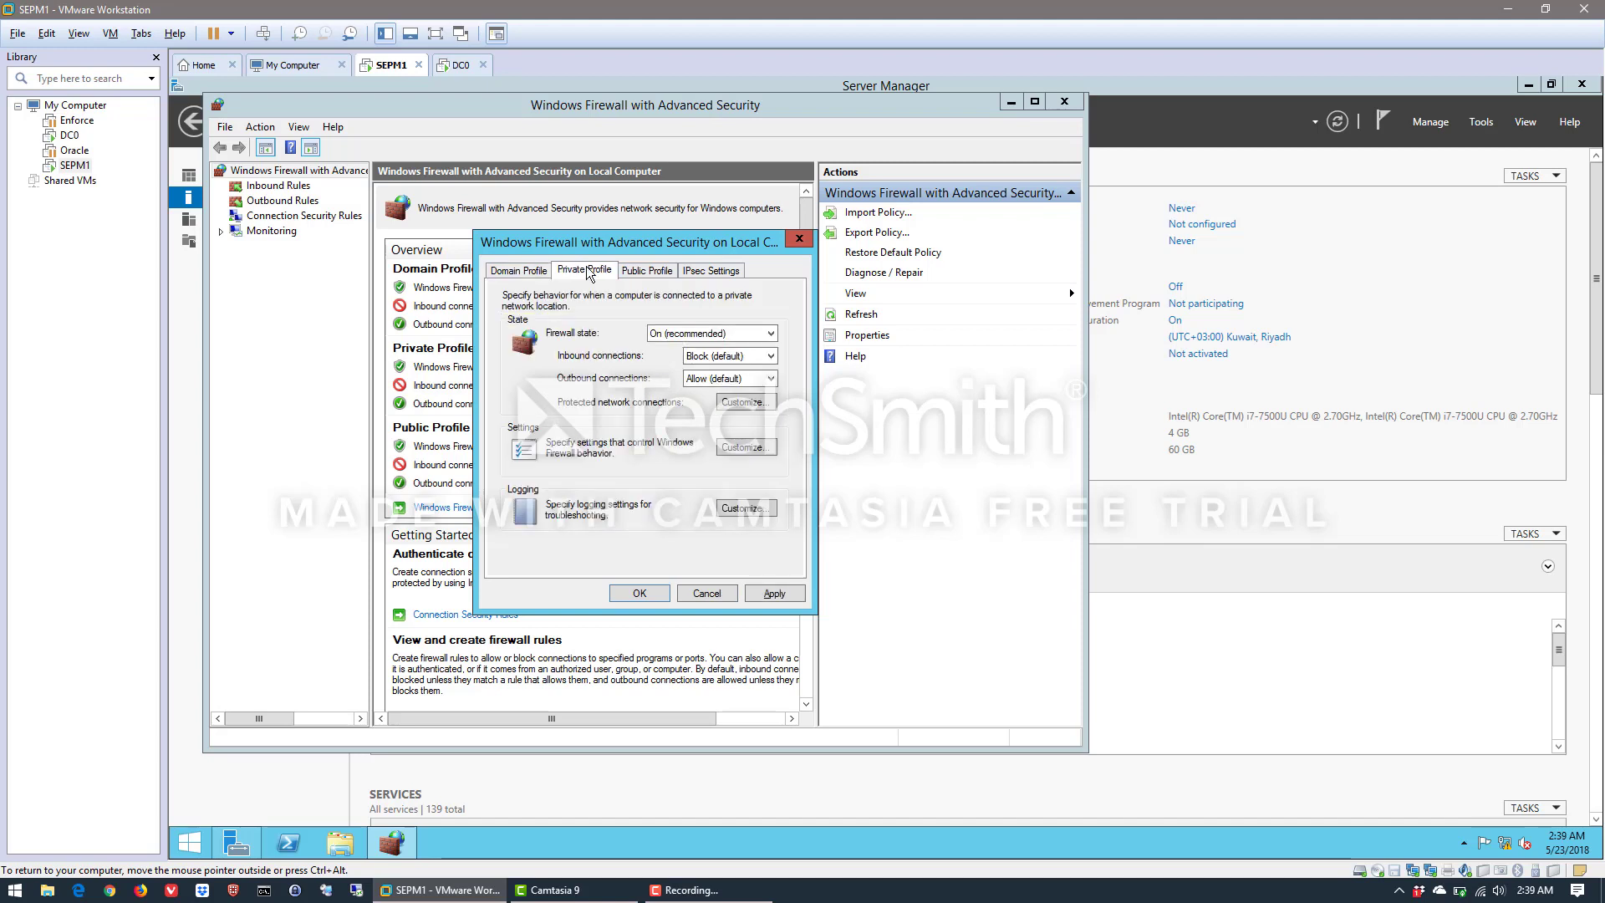
click(679, 333)
click(664, 360)
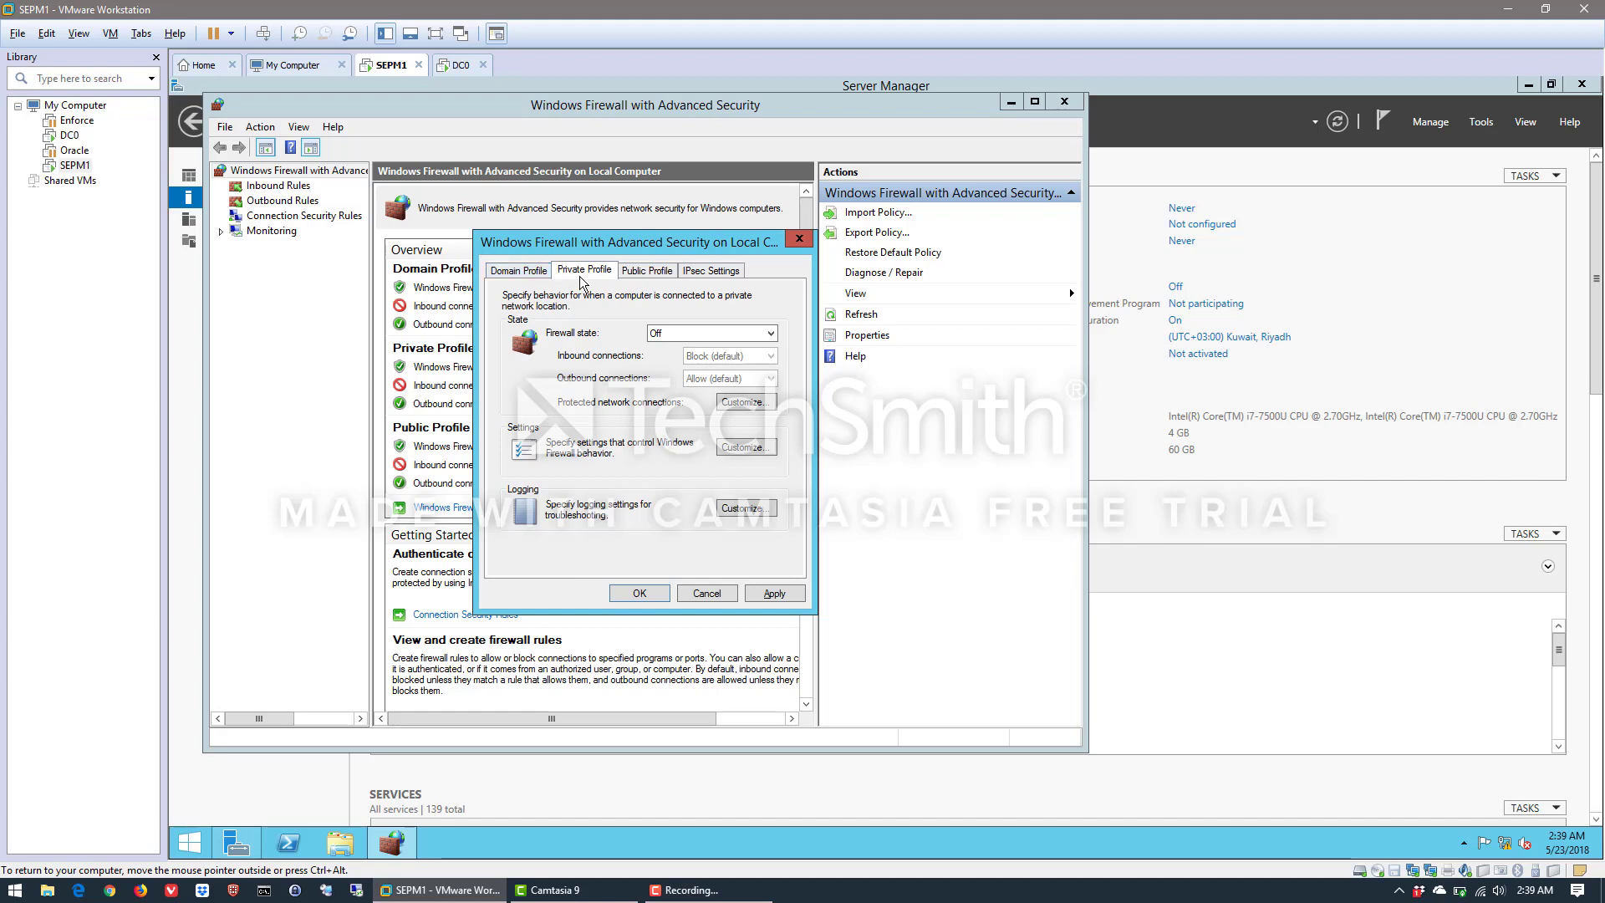
Set the public profile's firewall state to Off, save the firewall properties and close the firewall console
click(645, 270)
click(665, 335)
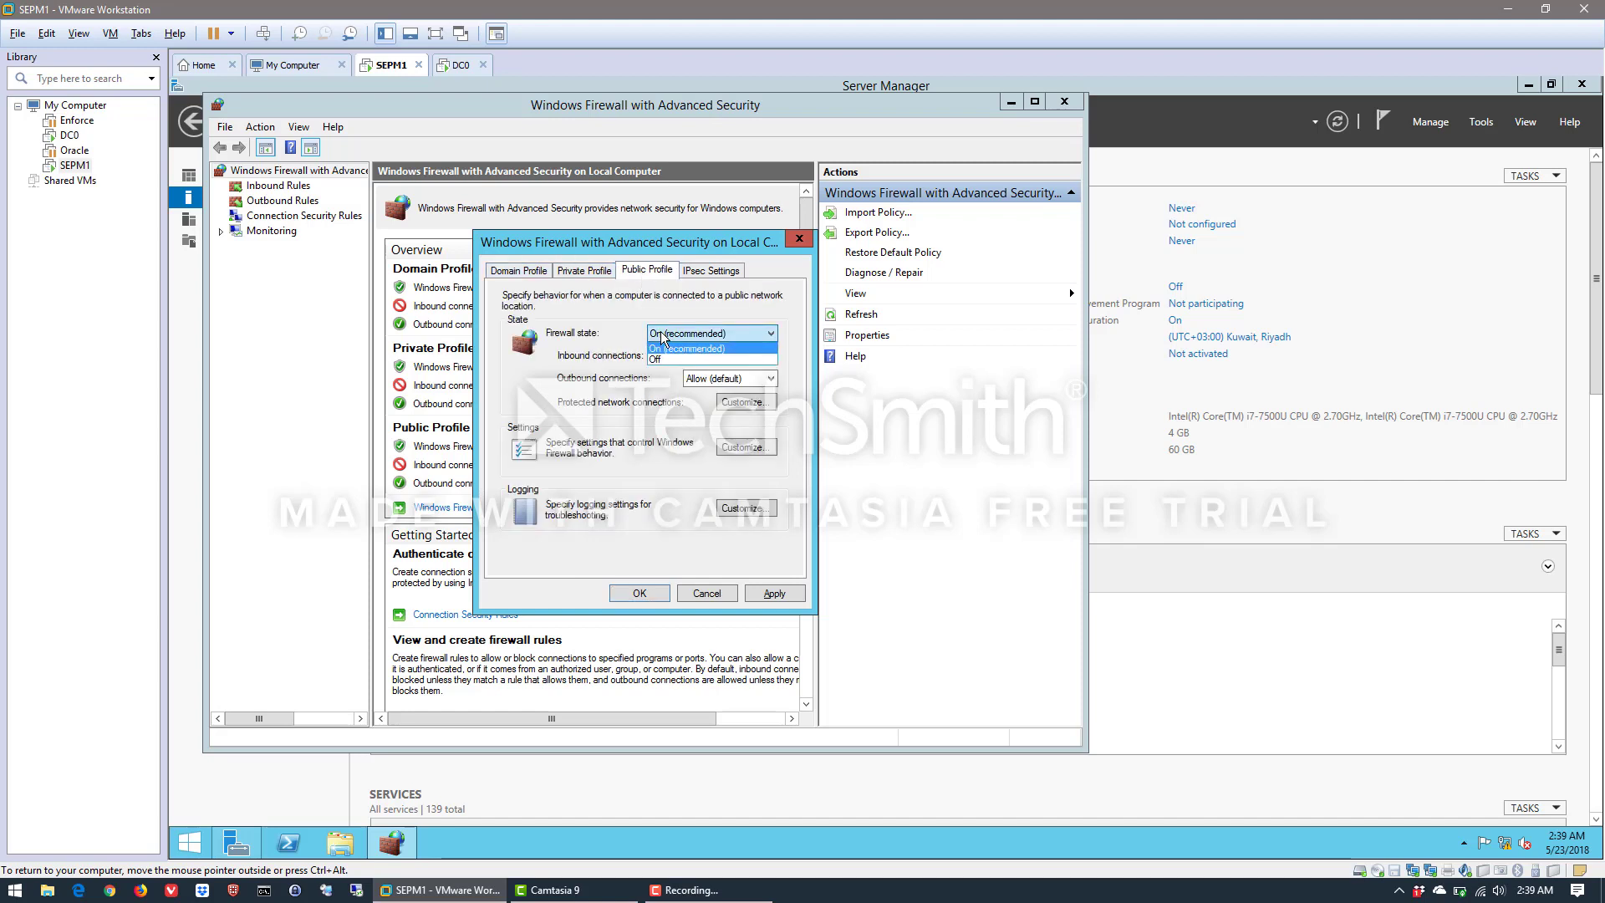
click(662, 359)
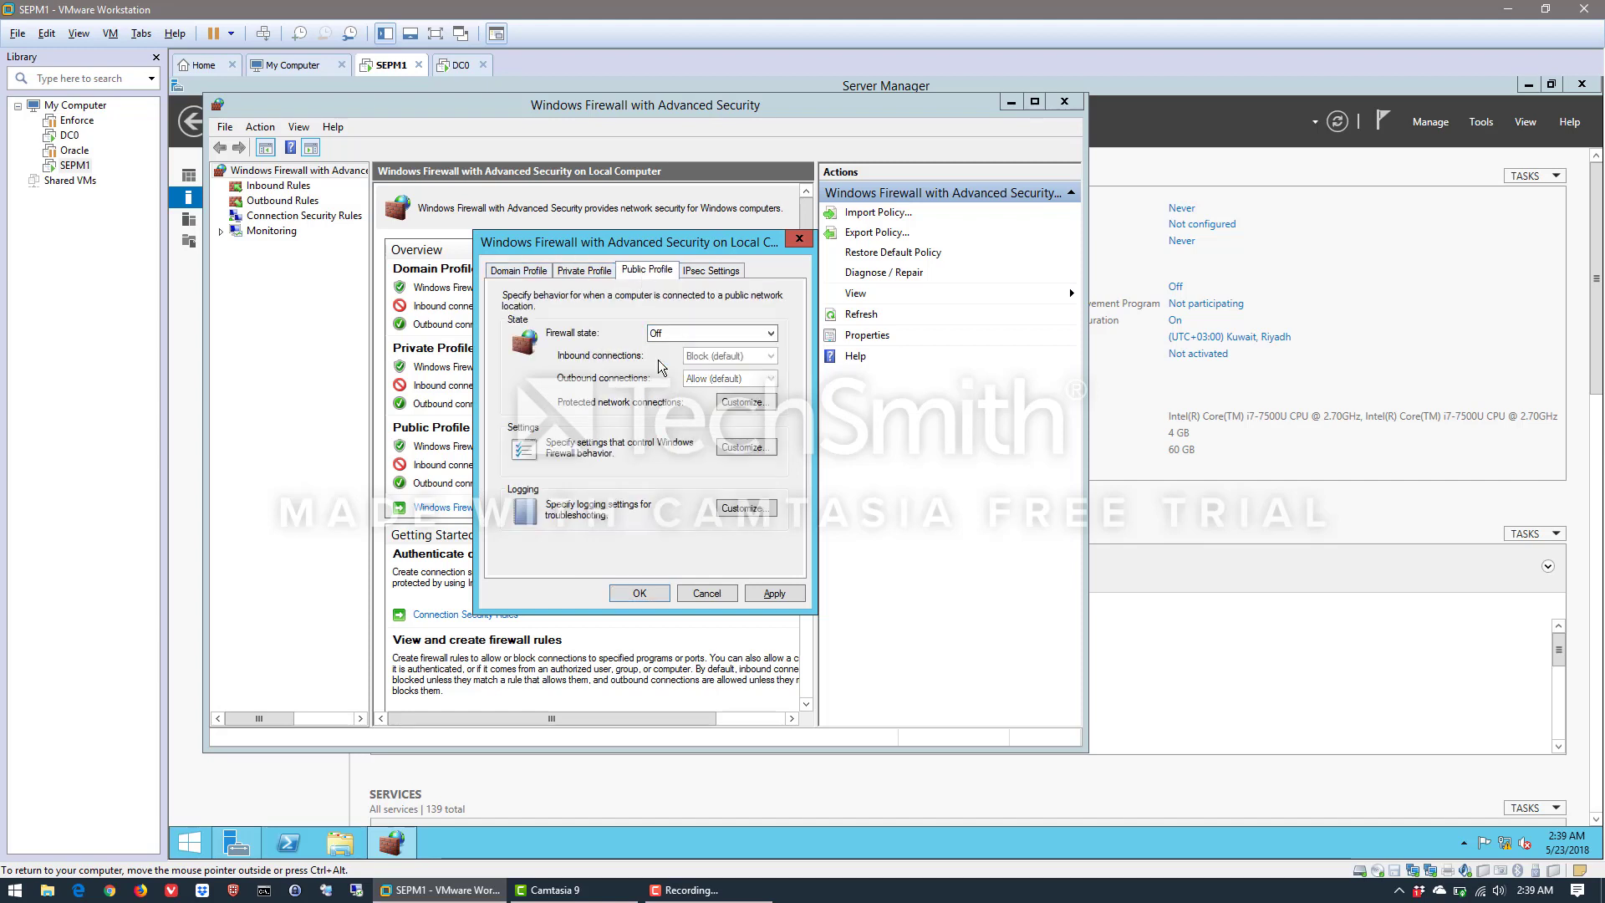
click(643, 595)
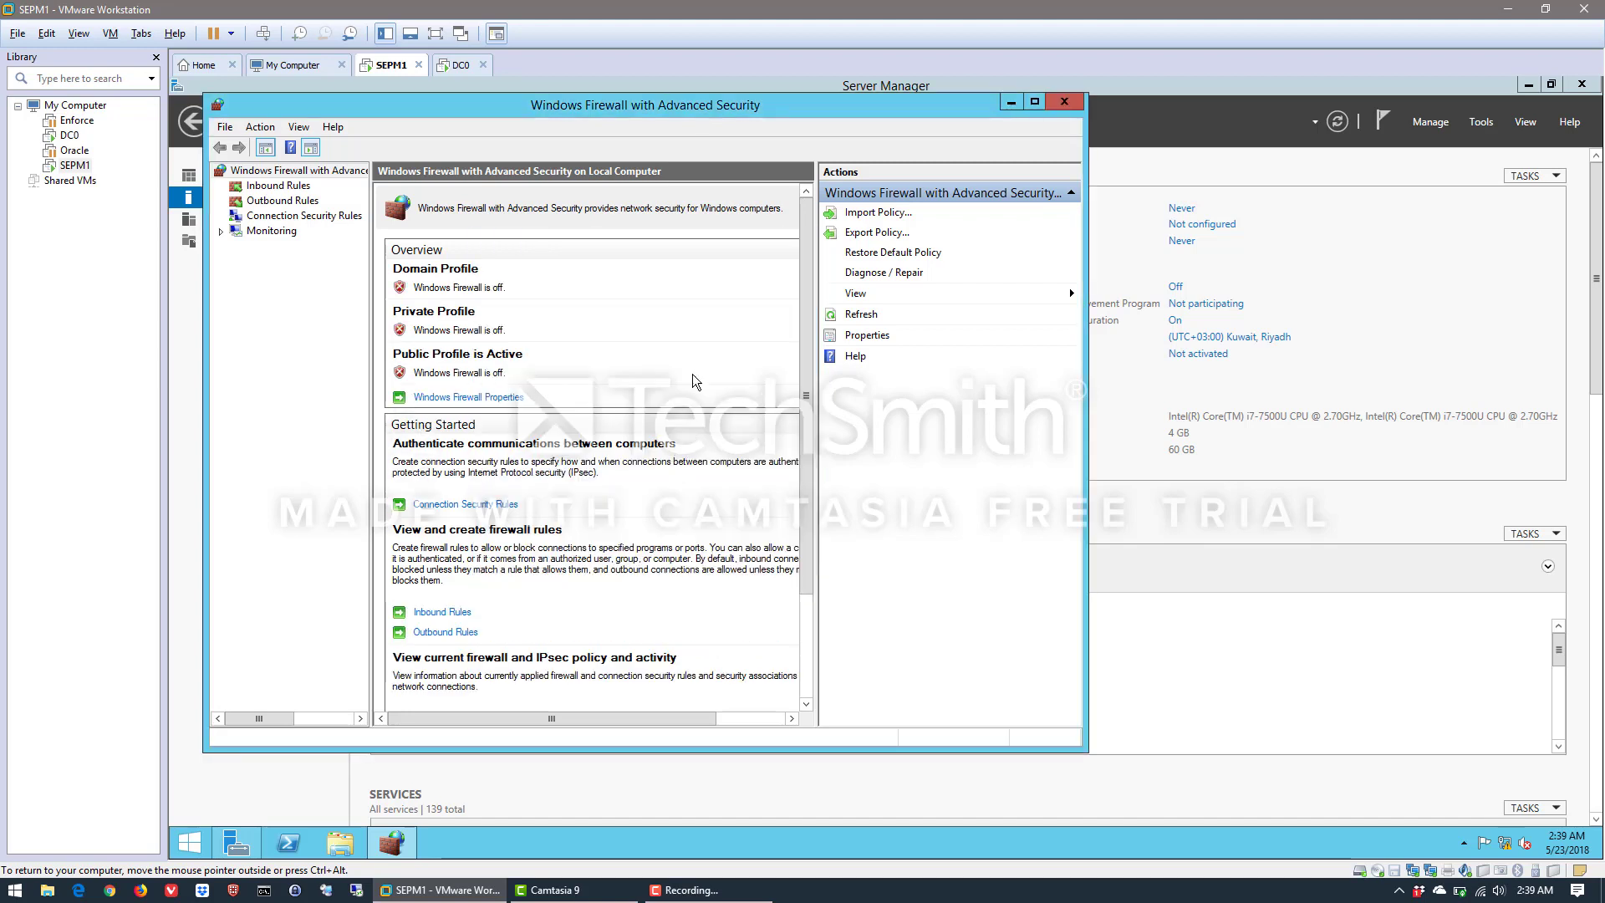
click(1065, 104)
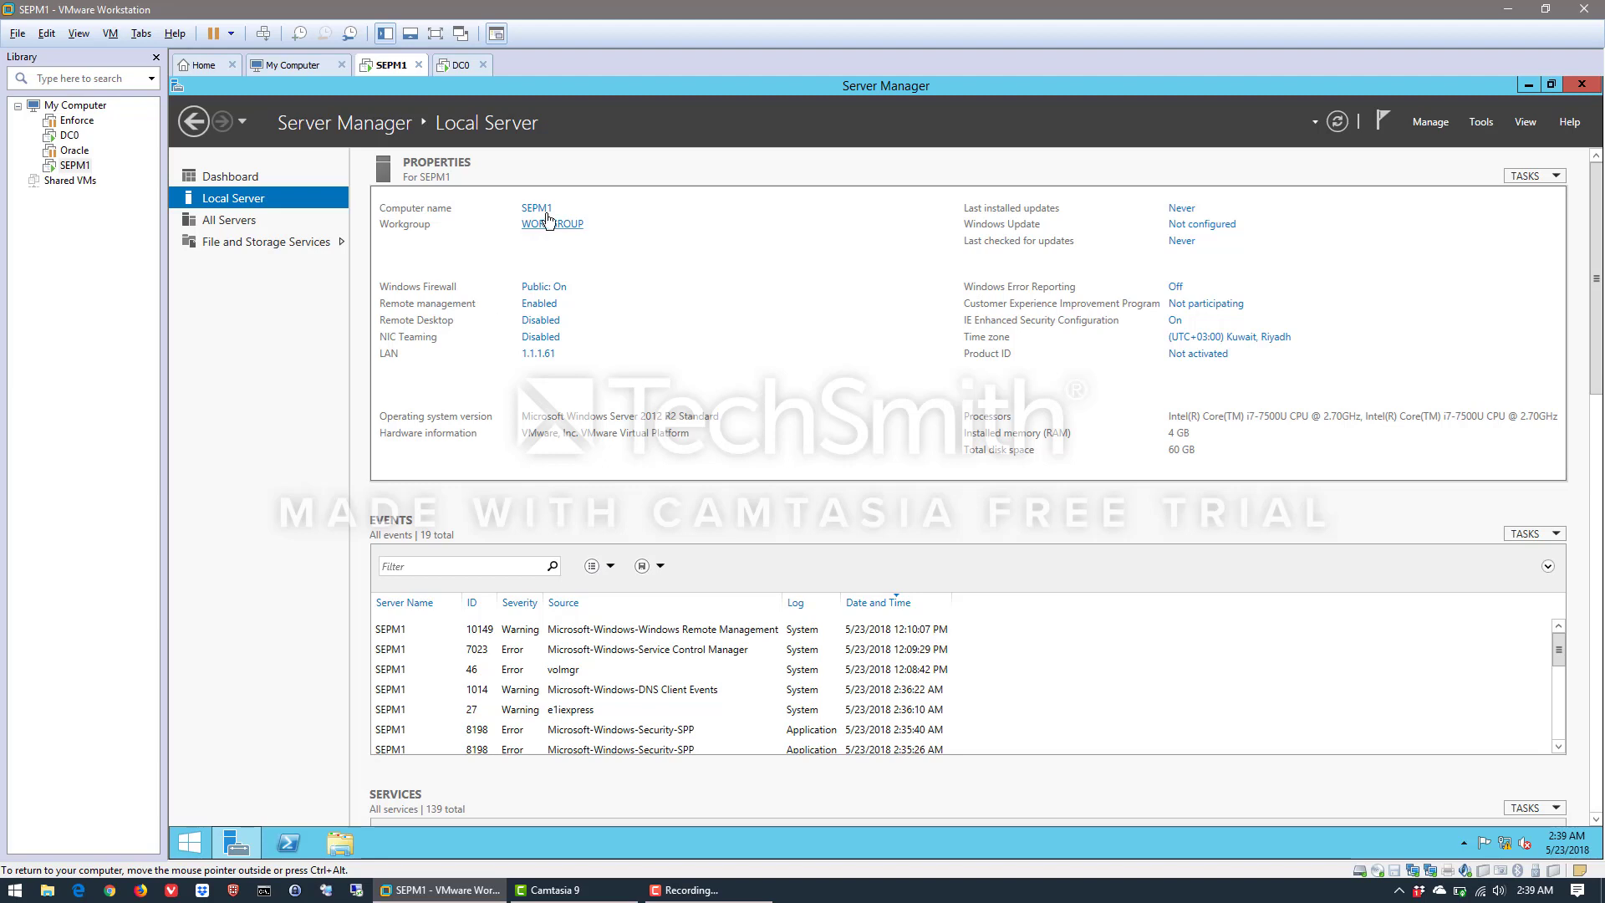
Open the computer name and domain change settings from the Workgroup property and switch the membership to Domain
click(538, 226)
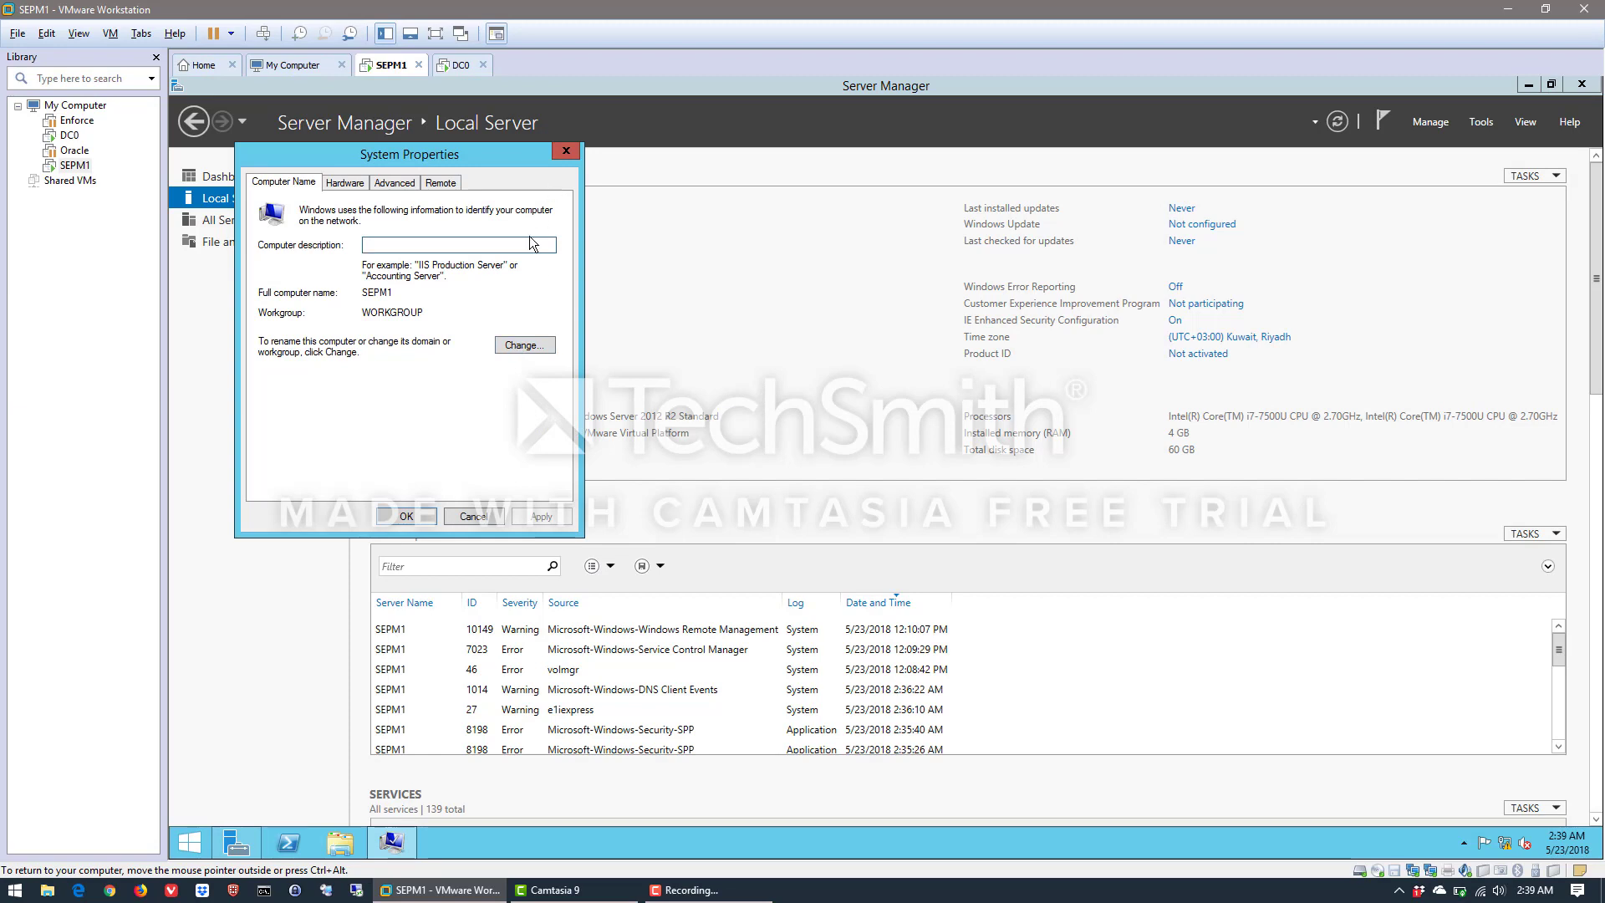
click(566, 152)
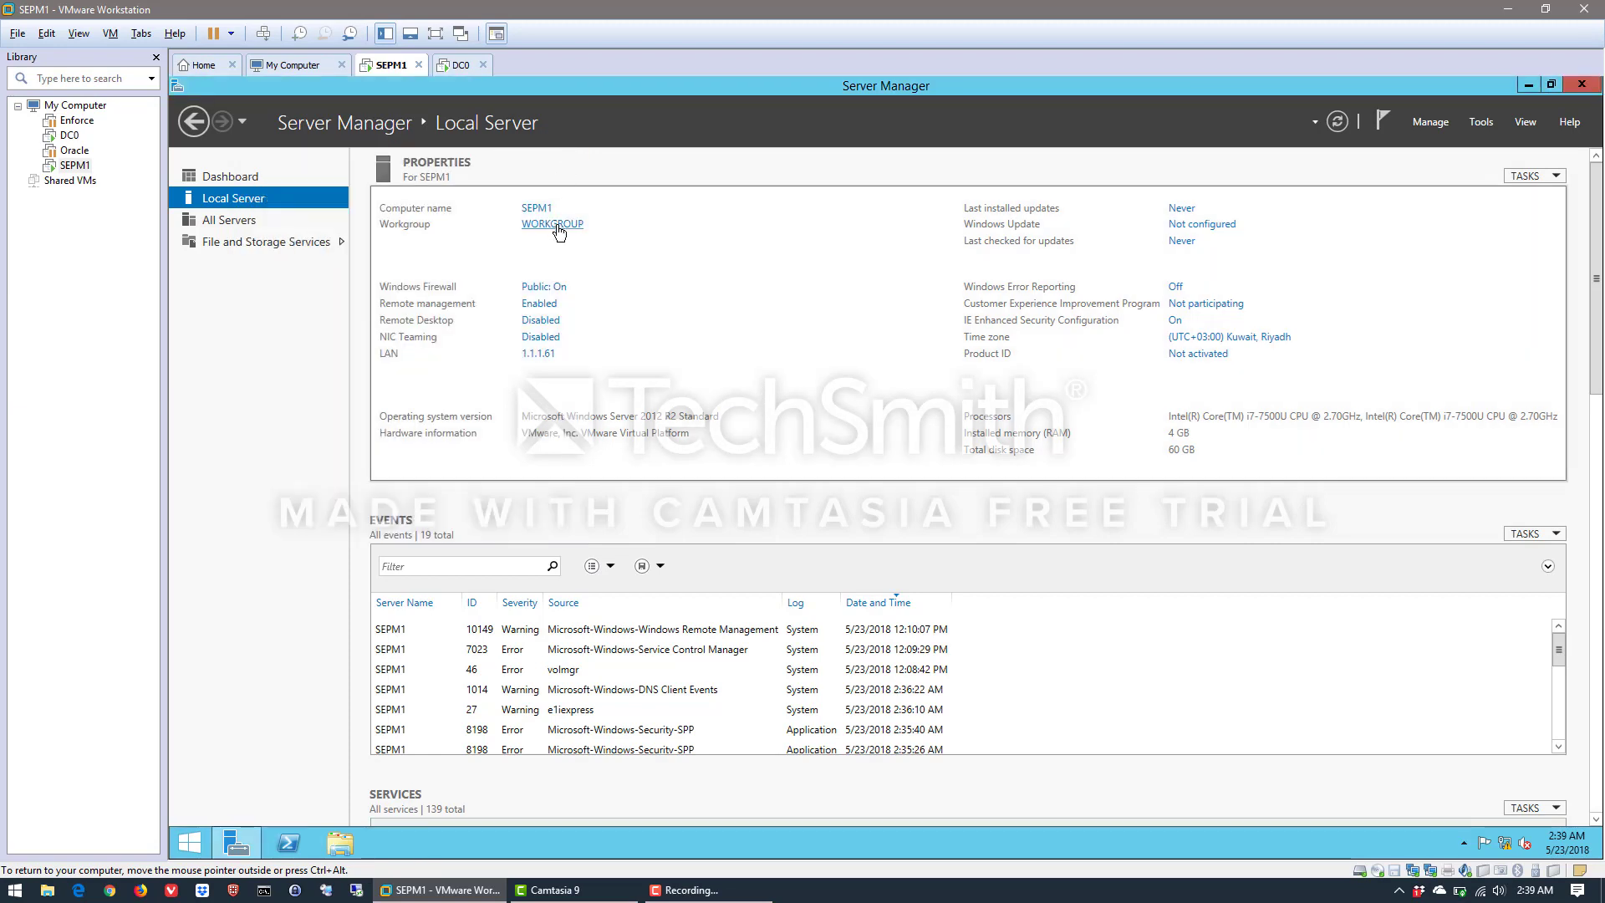
click(559, 234)
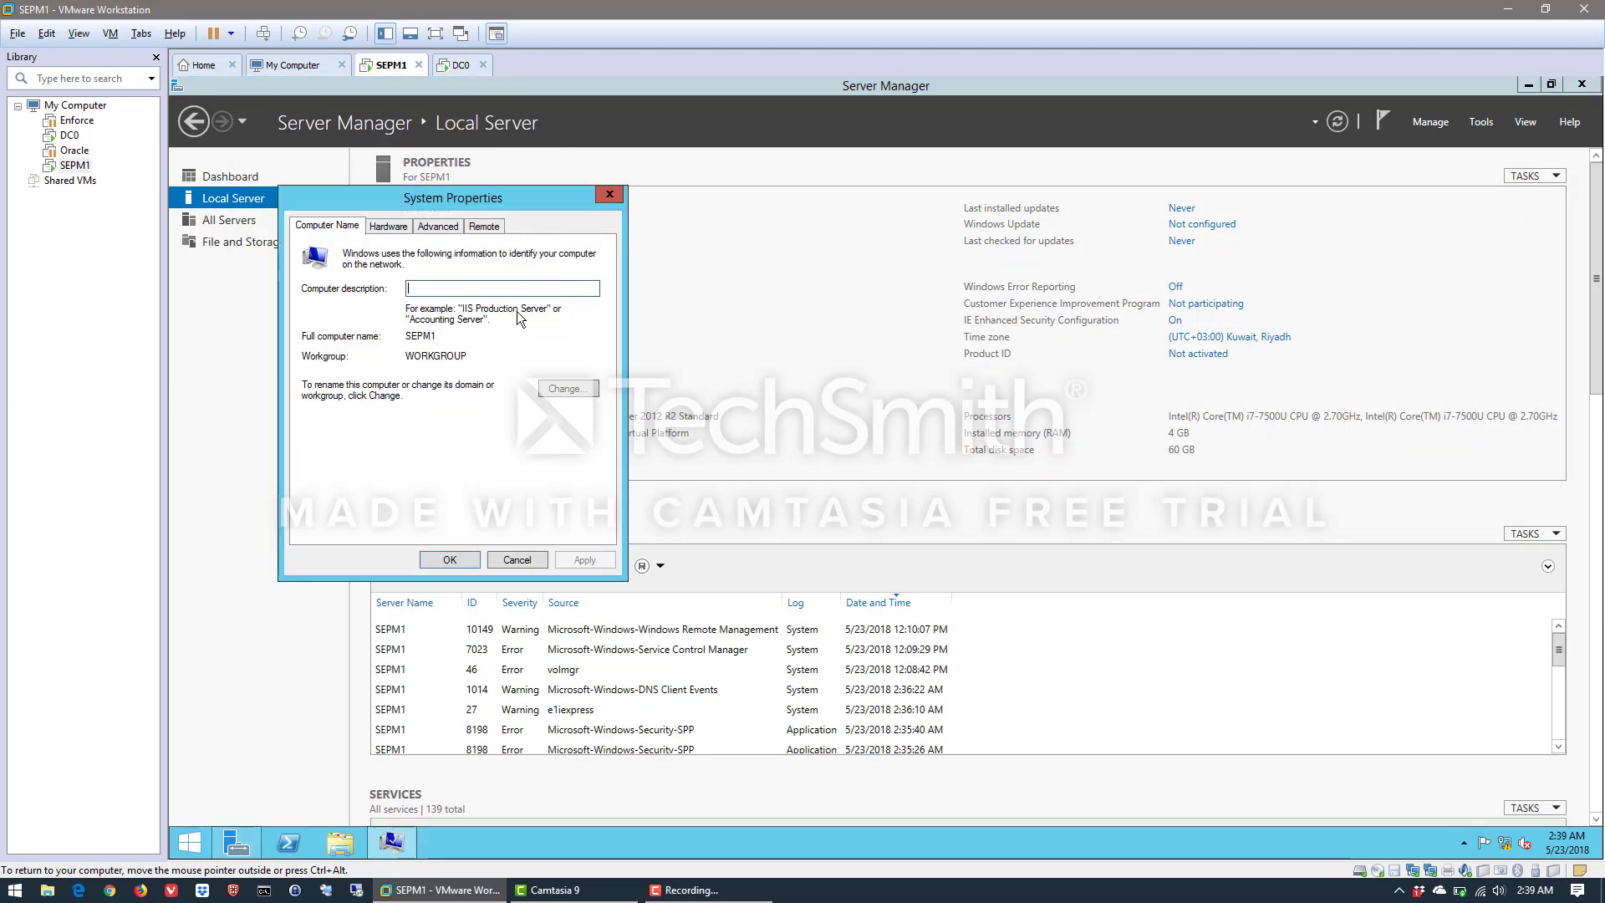
click(586, 390)
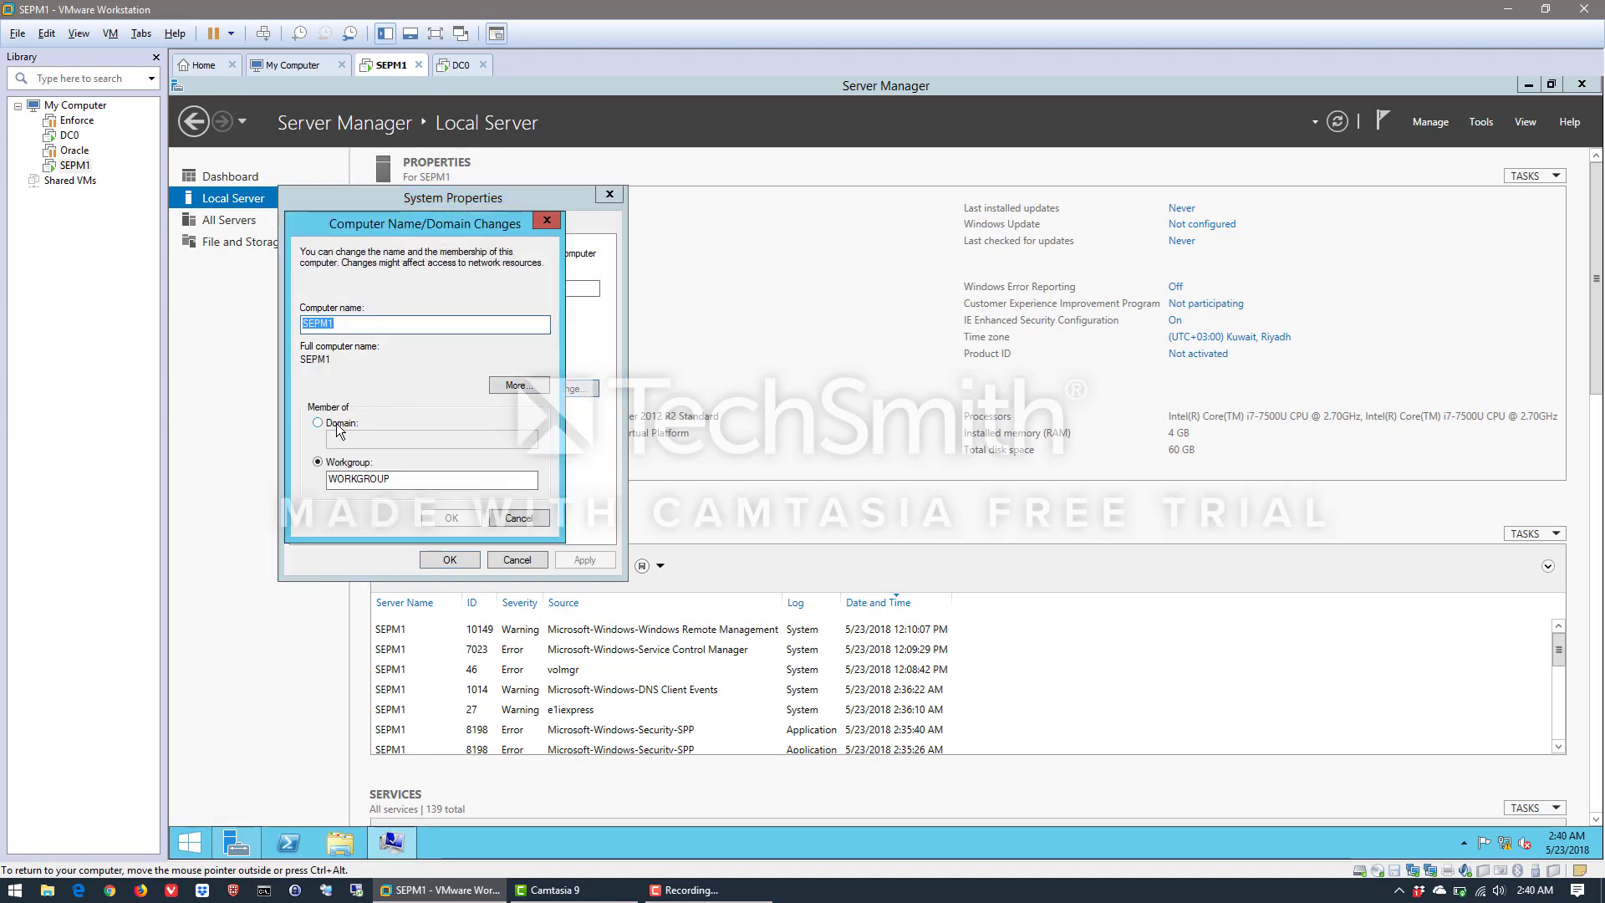
double_click(334, 478)
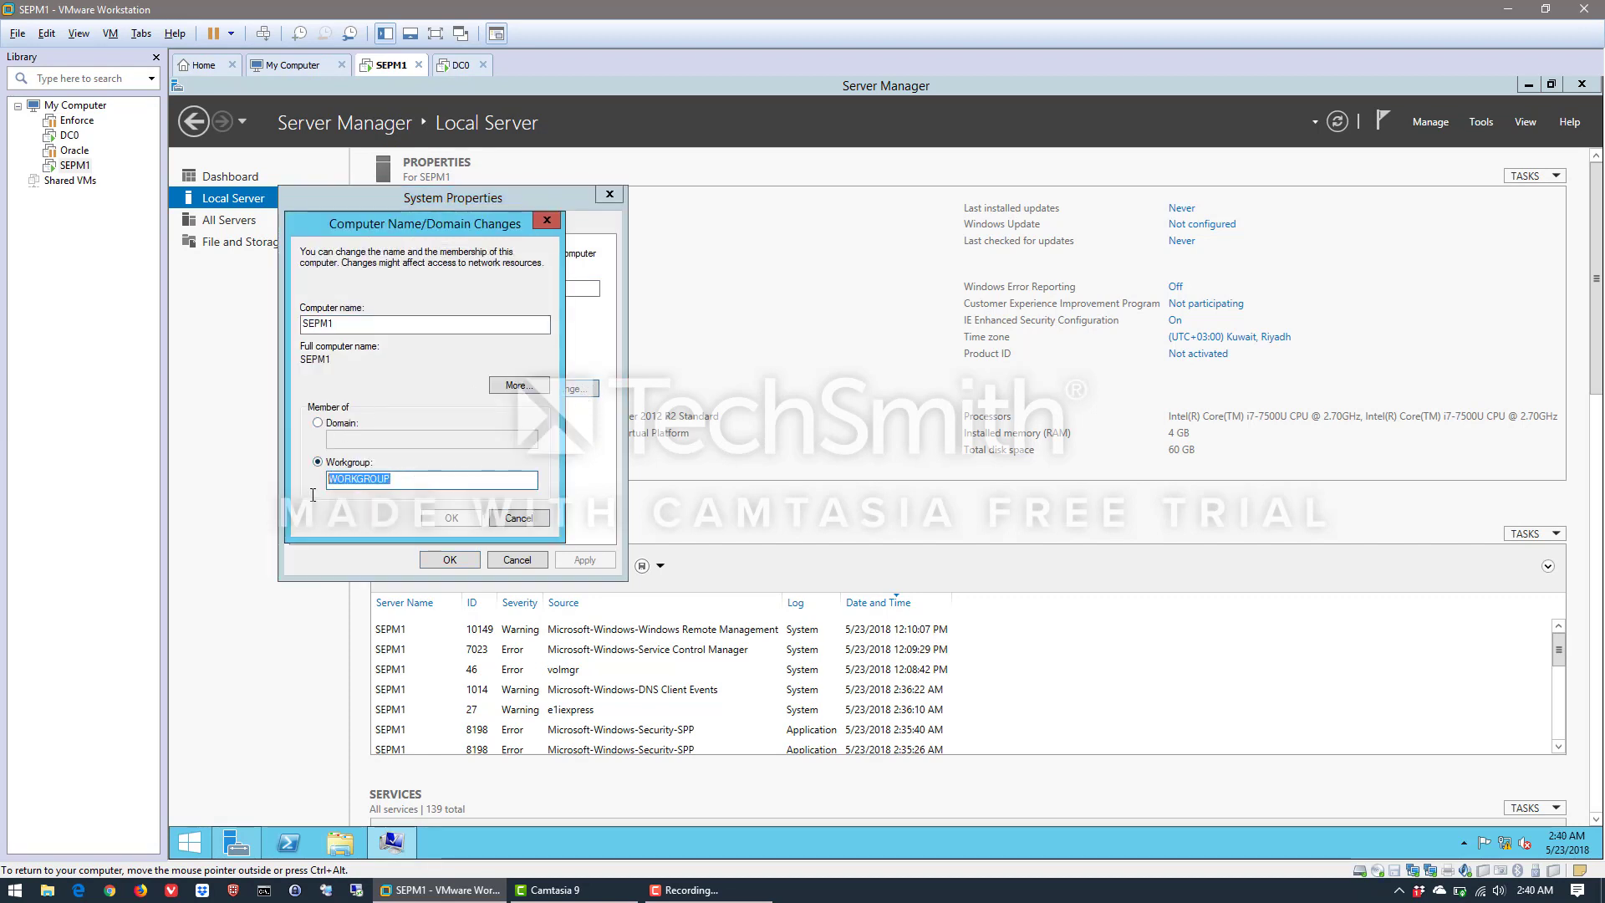
click(398, 477)
double_click(399, 478)
click(335, 426)
click(348, 441)
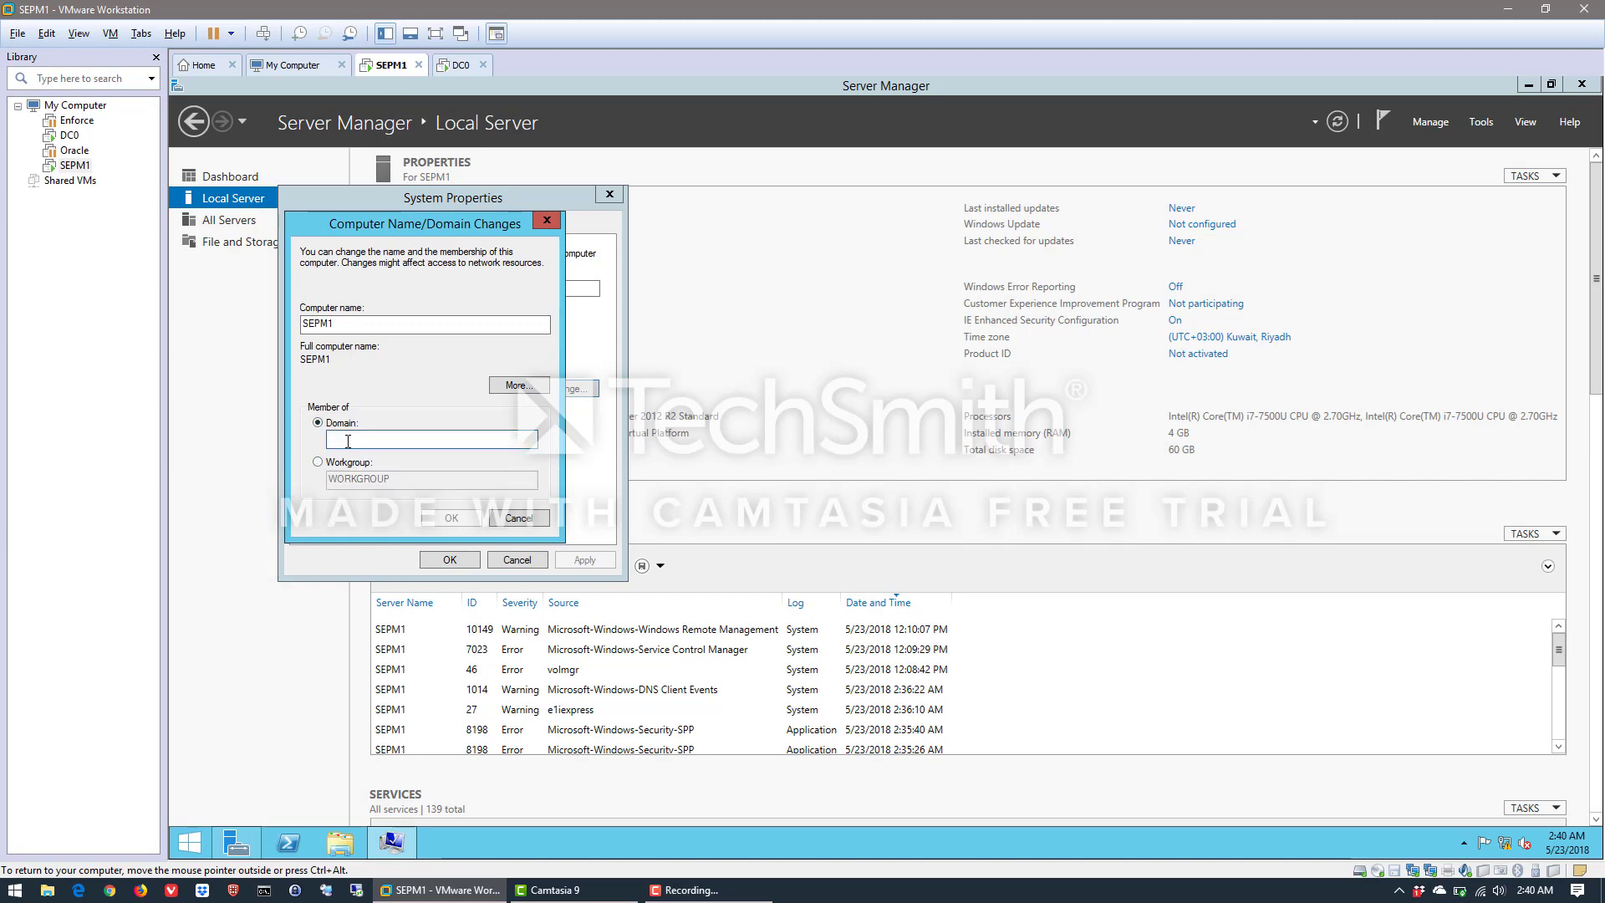
Try to join SEPM1 to the domain fix.net
text(fix.net)
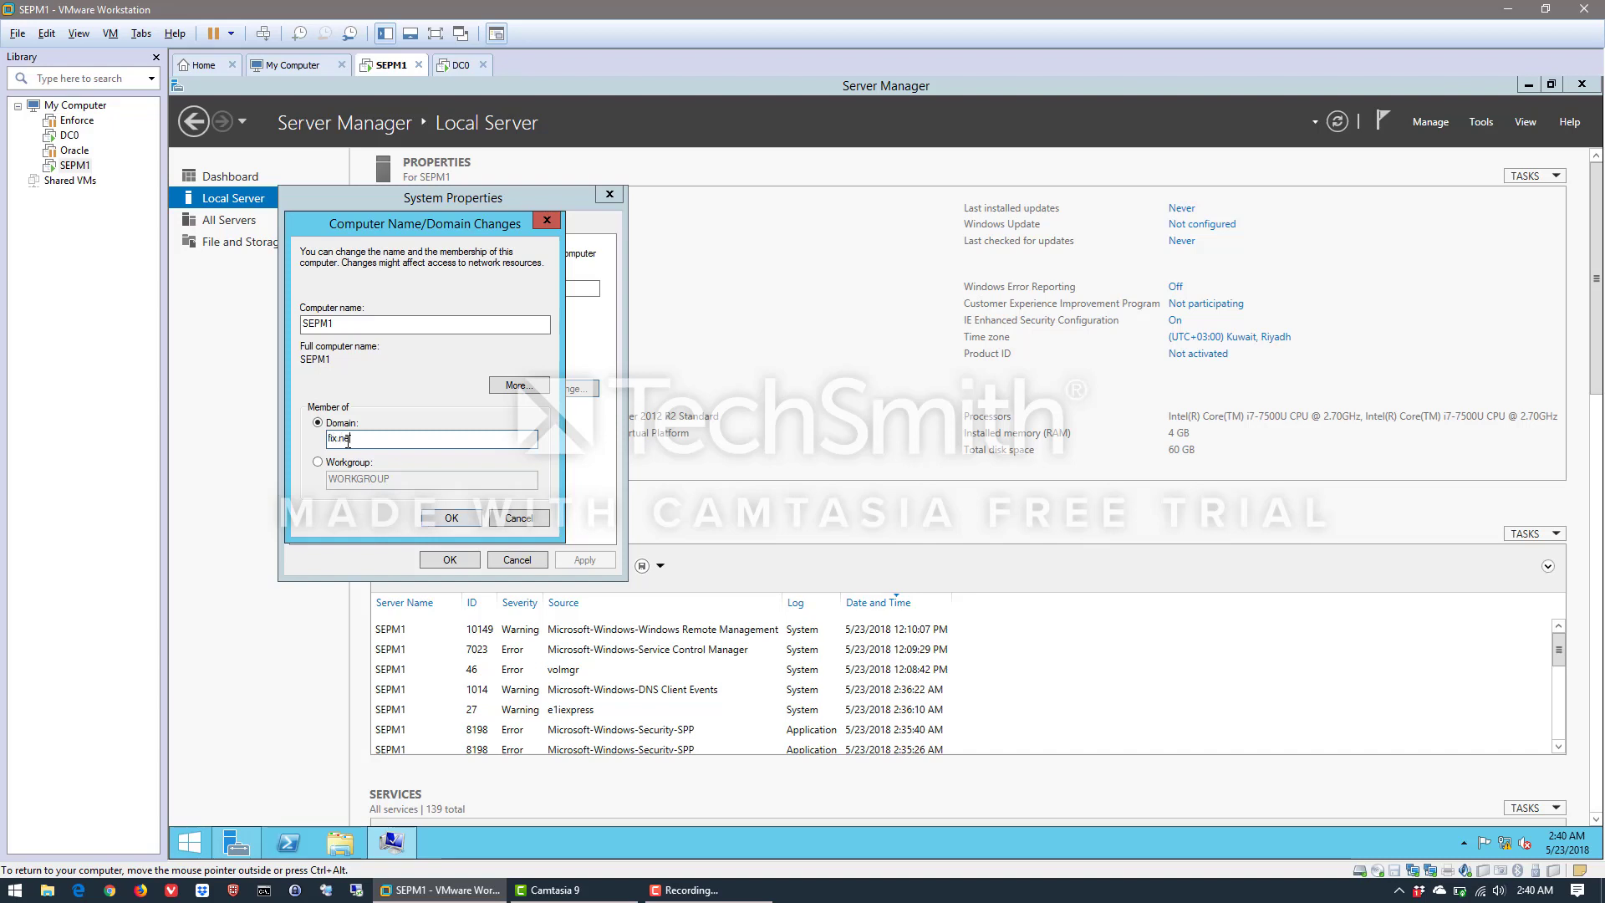
click(441, 523)
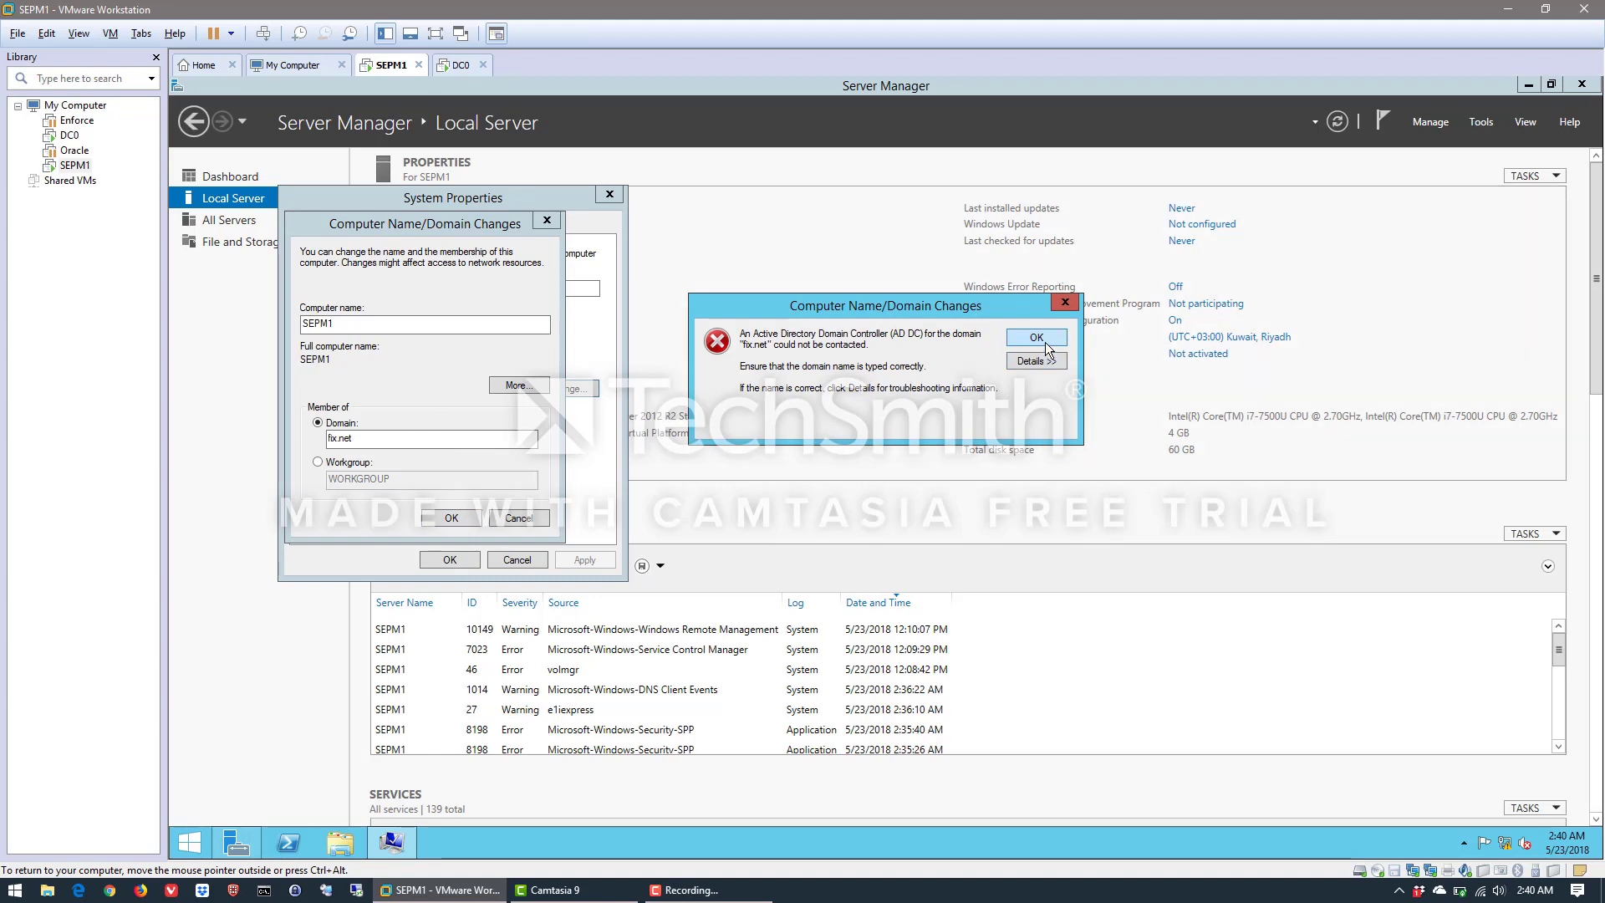
click(1036, 338)
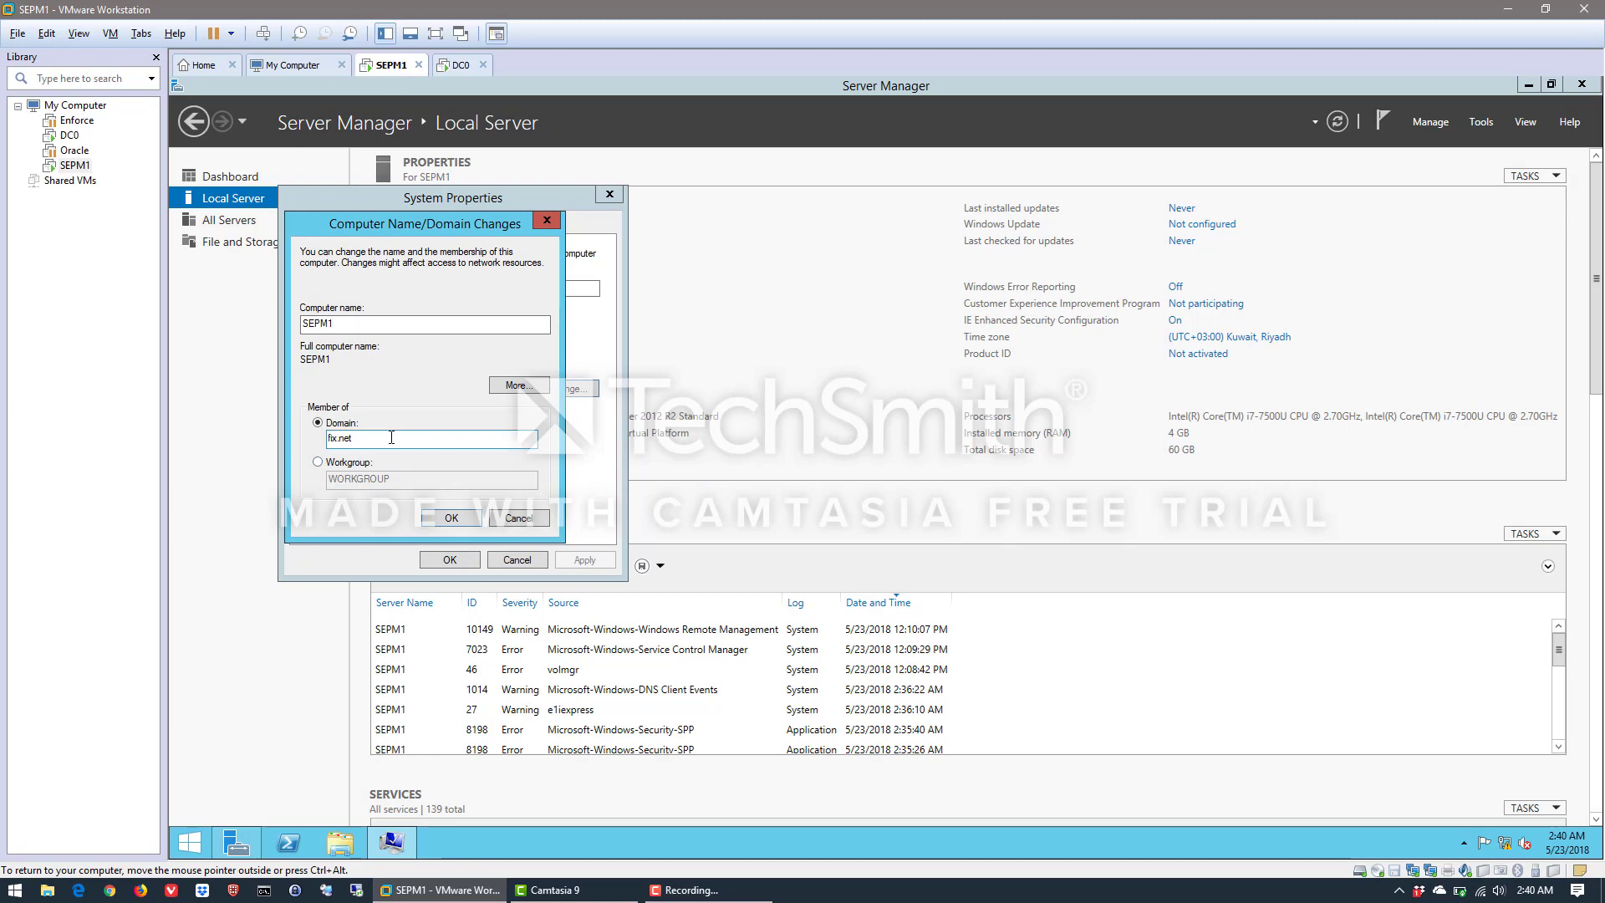
Set the domain name to fix and authorize joining it with the administrator account and its password
click(386, 445)
click(444, 520)
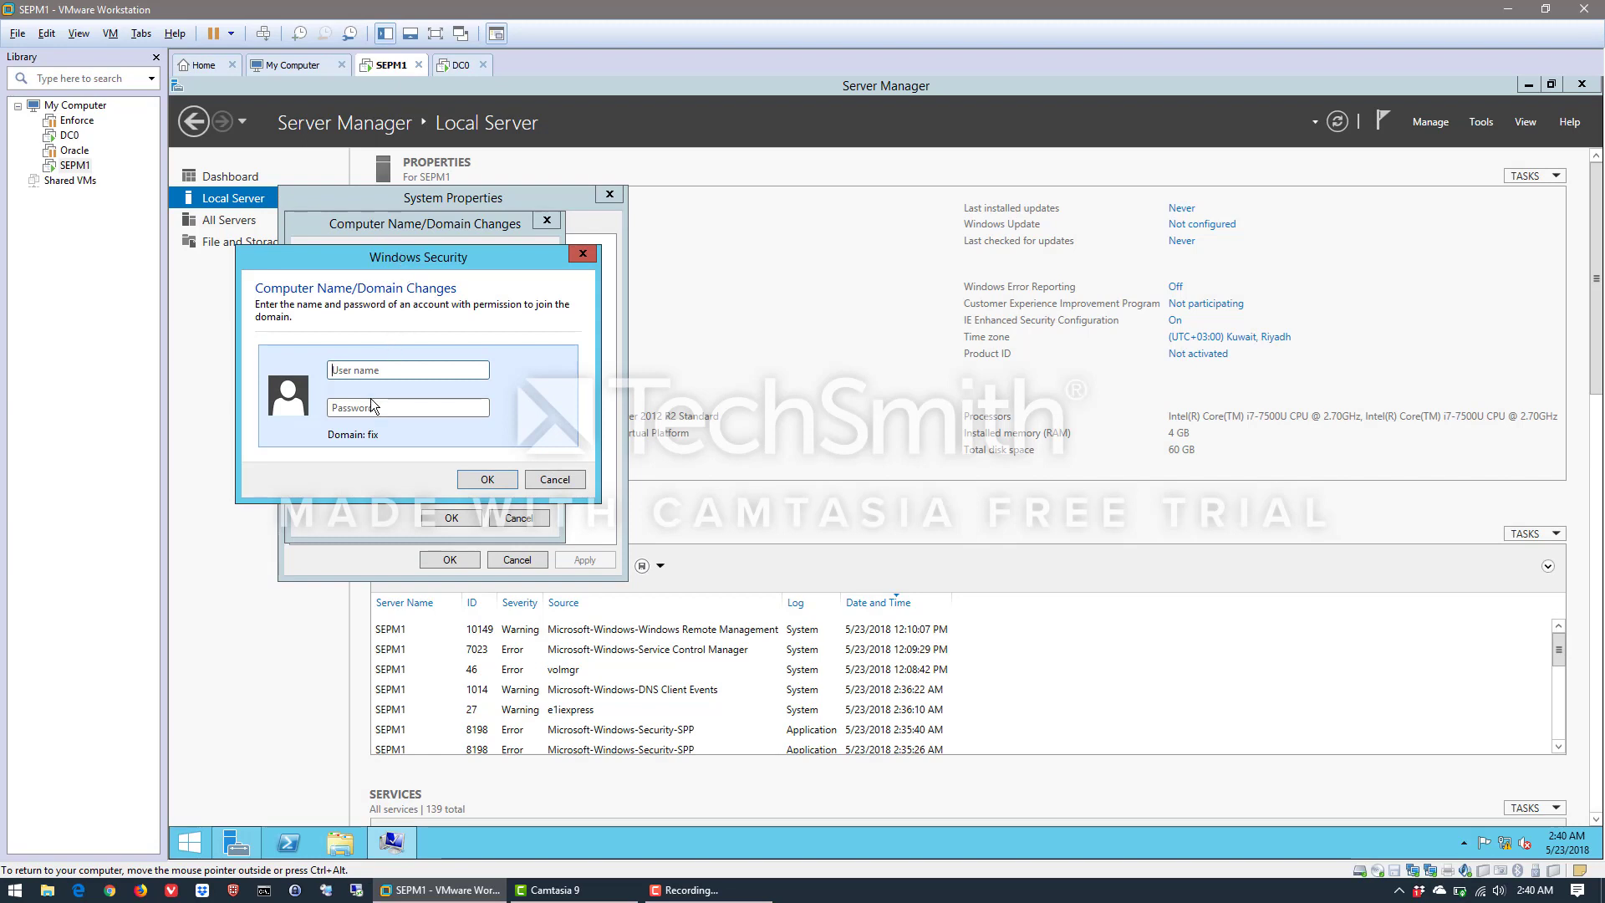
click(371, 370)
text(adminis)
text(trato)
text(***)
text(******)
key(Return)
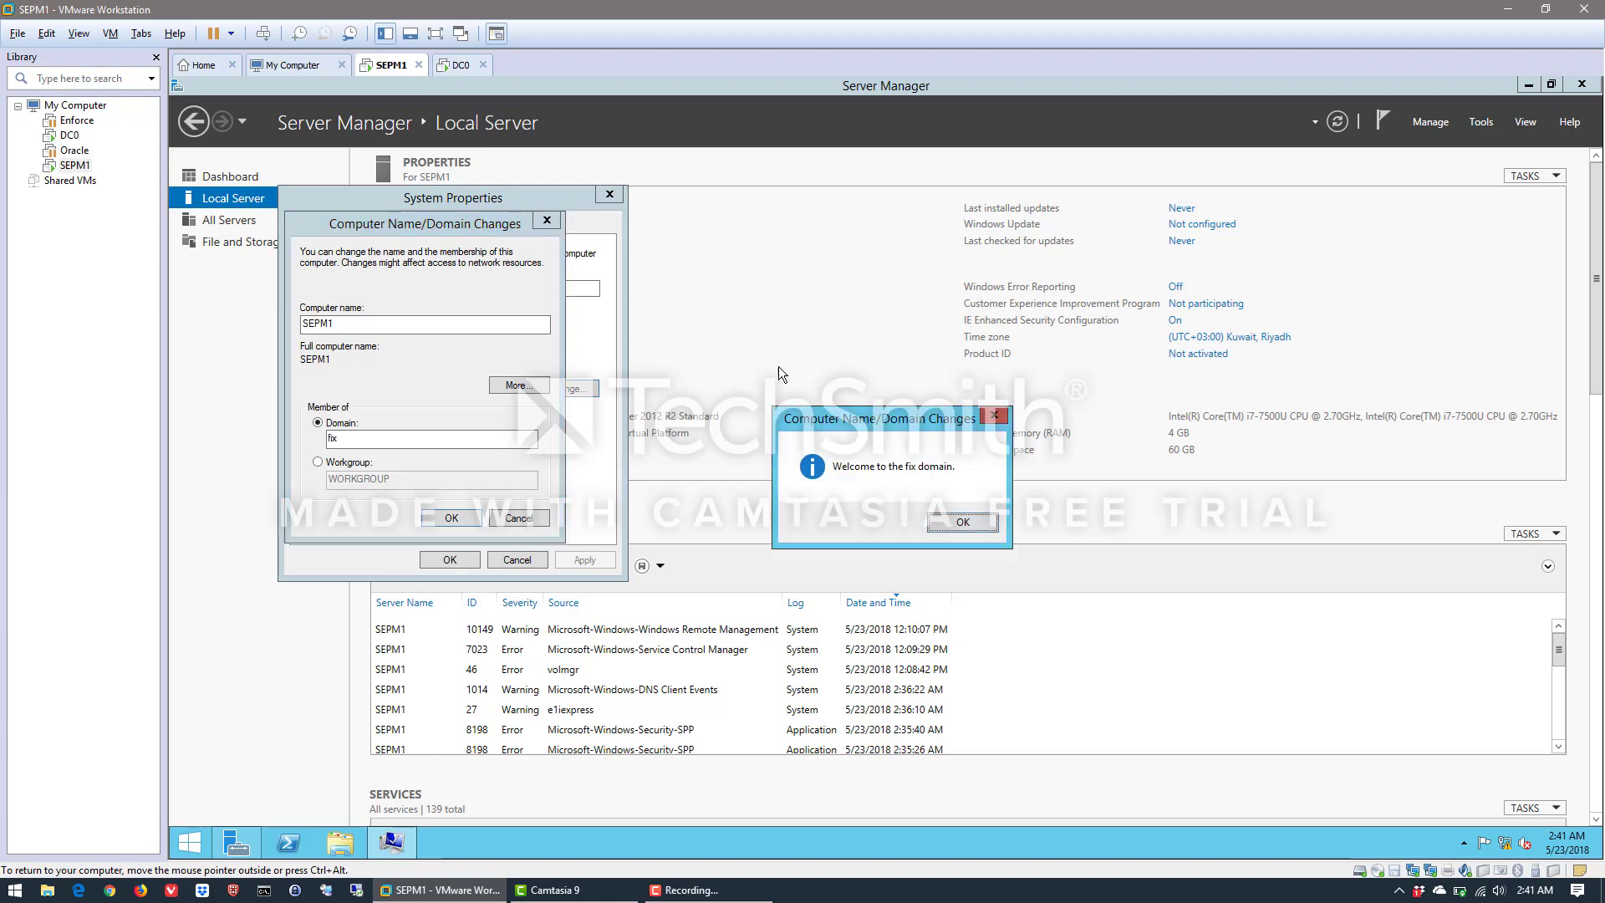
Acknowledge the domain change, close System Properties and restart SEPM1 immediately
click(968, 529)
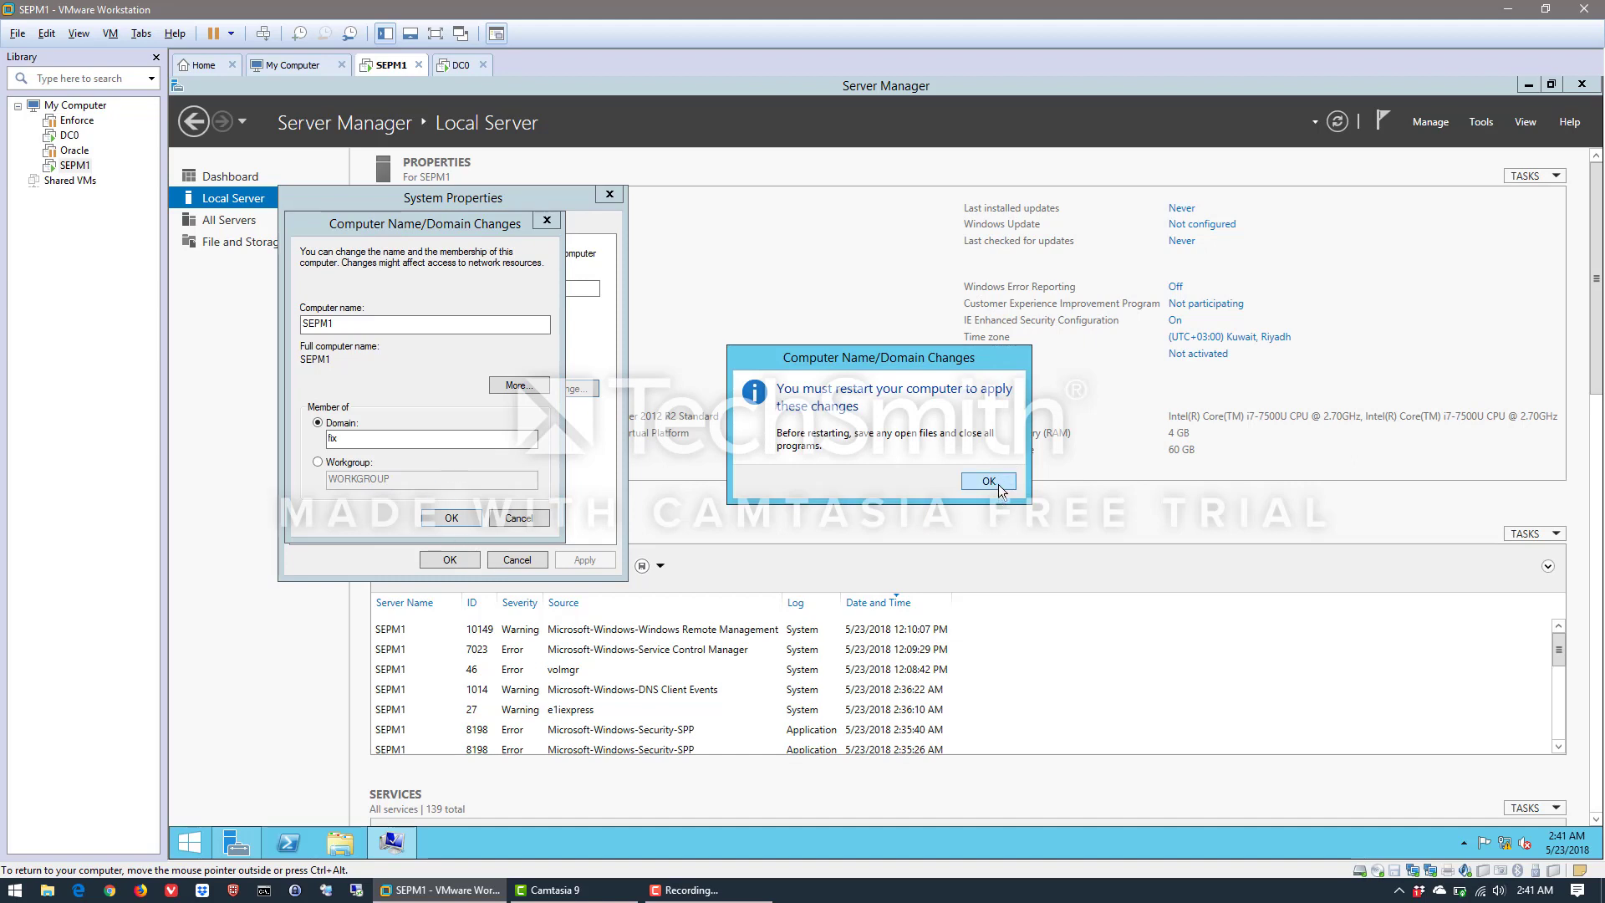
click(989, 481)
click(452, 561)
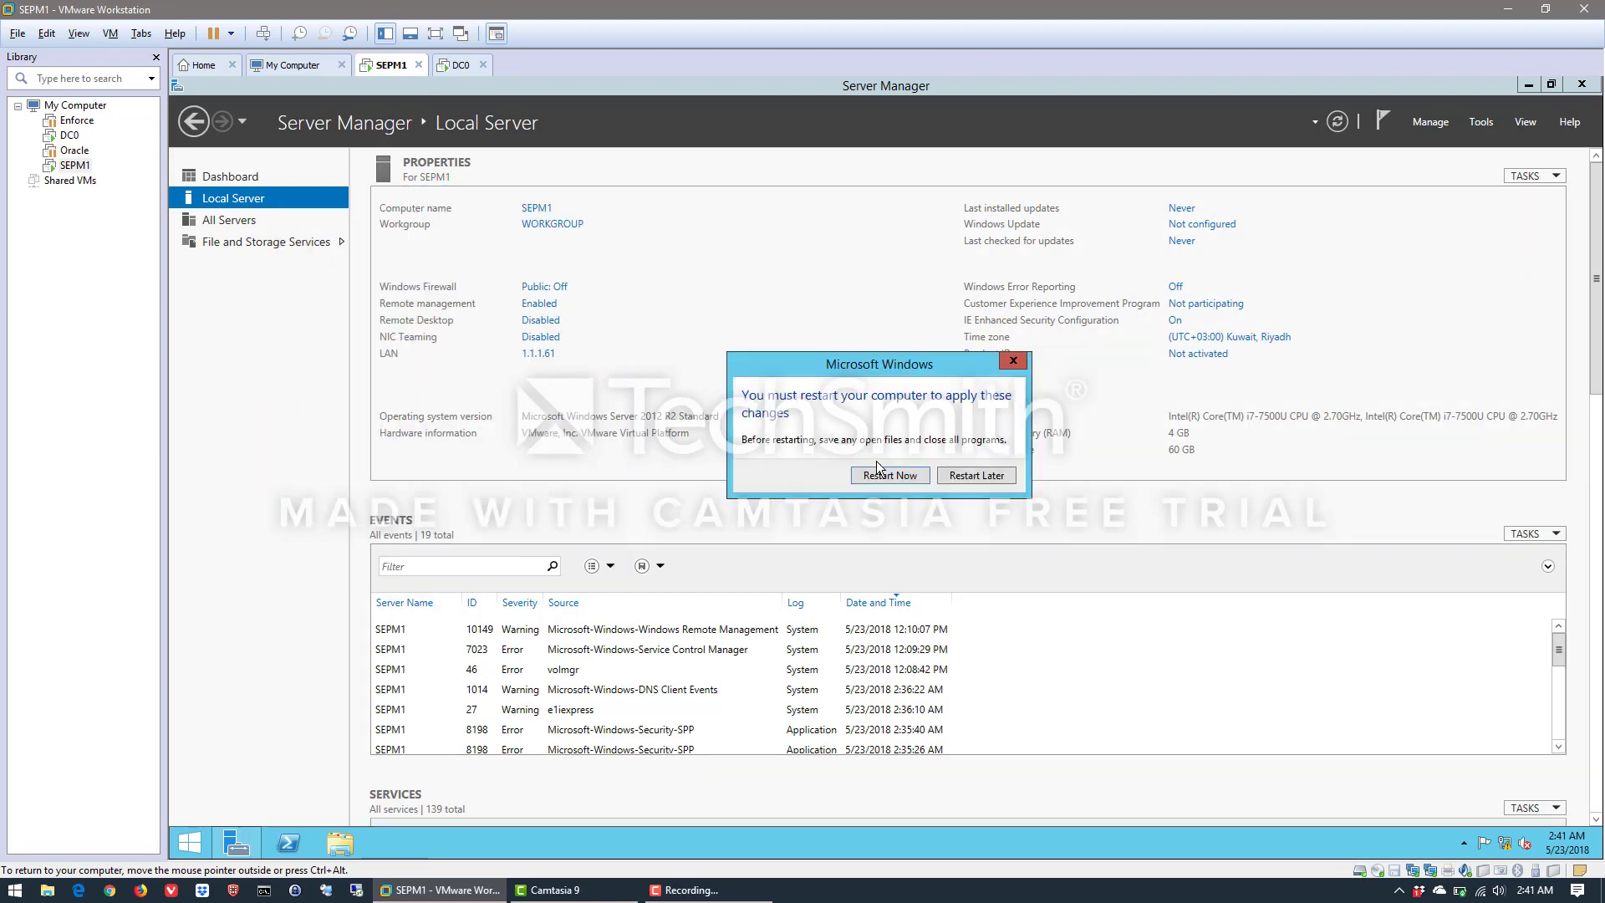
click(902, 475)
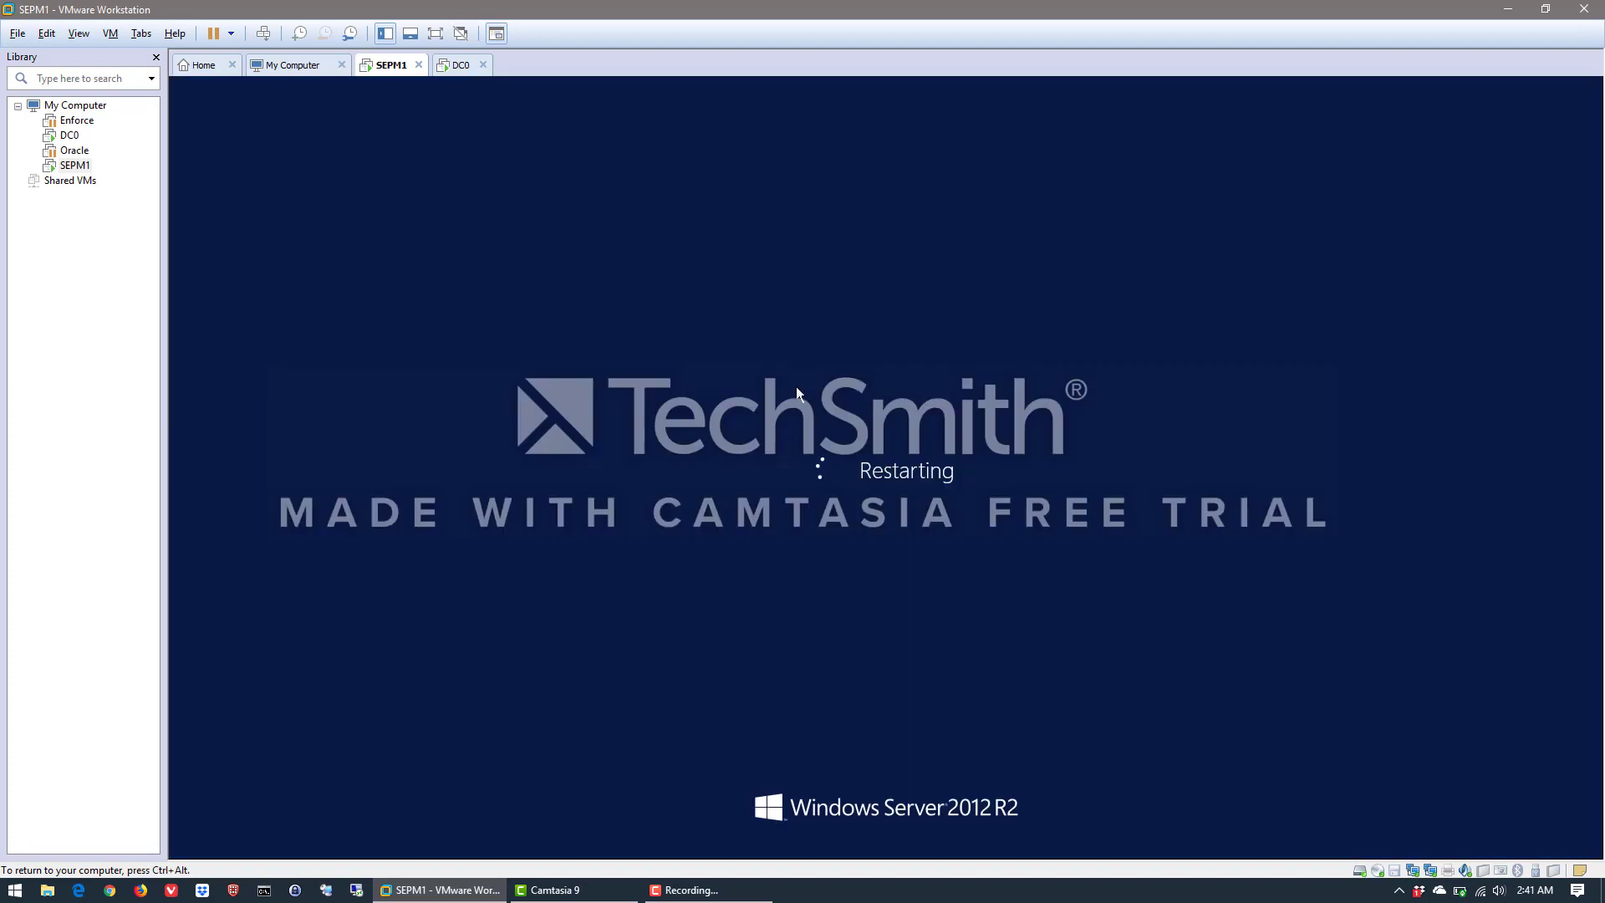